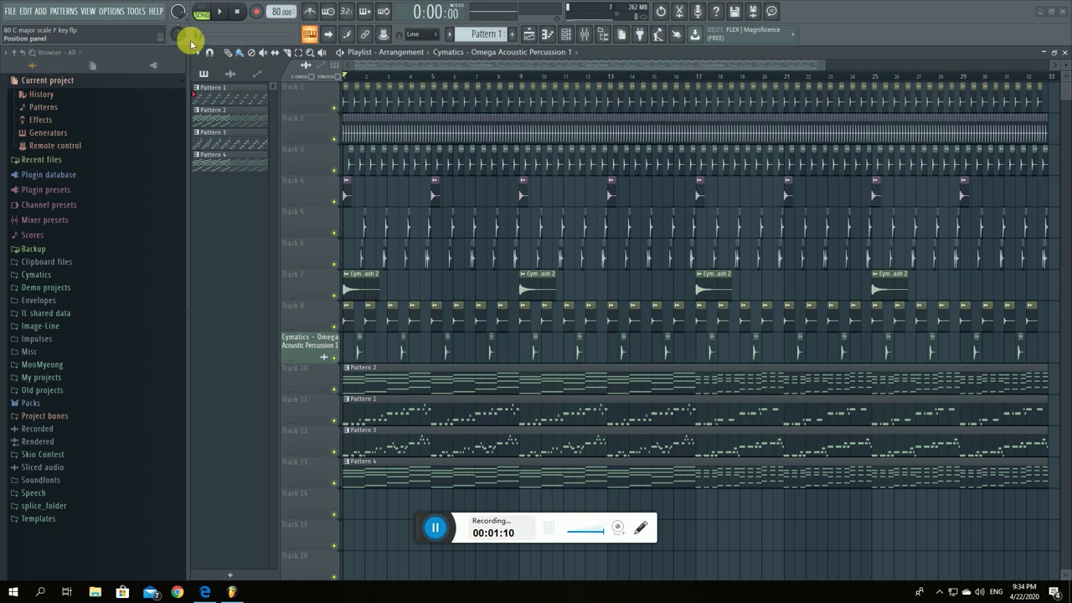
Open the general settings, check the project's time signature numerator, denominator and timebase, and close the settings.
left_click(124, 10)
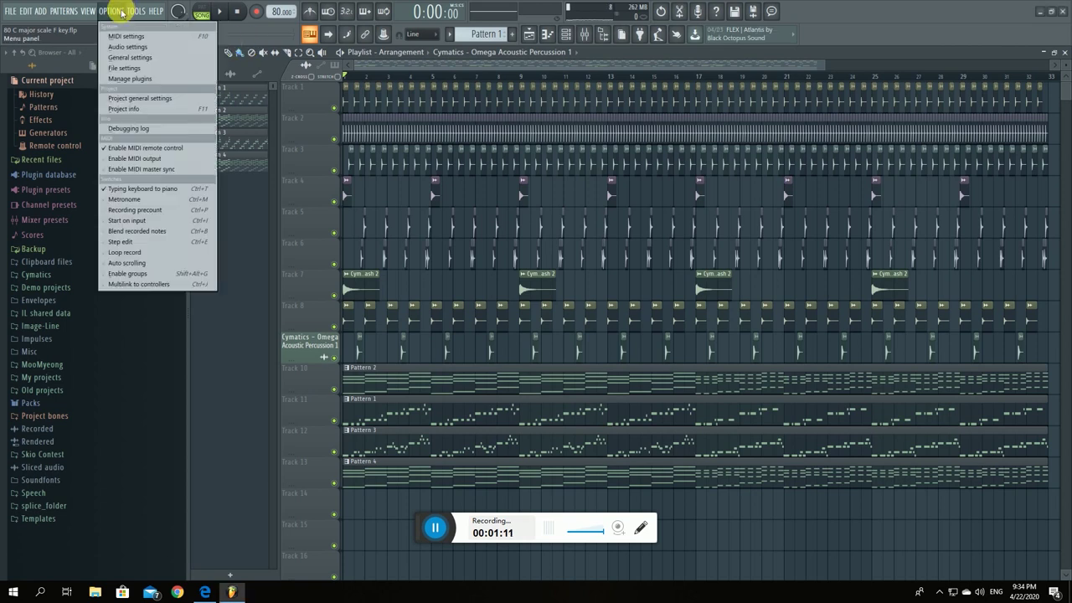
left_click(137, 57)
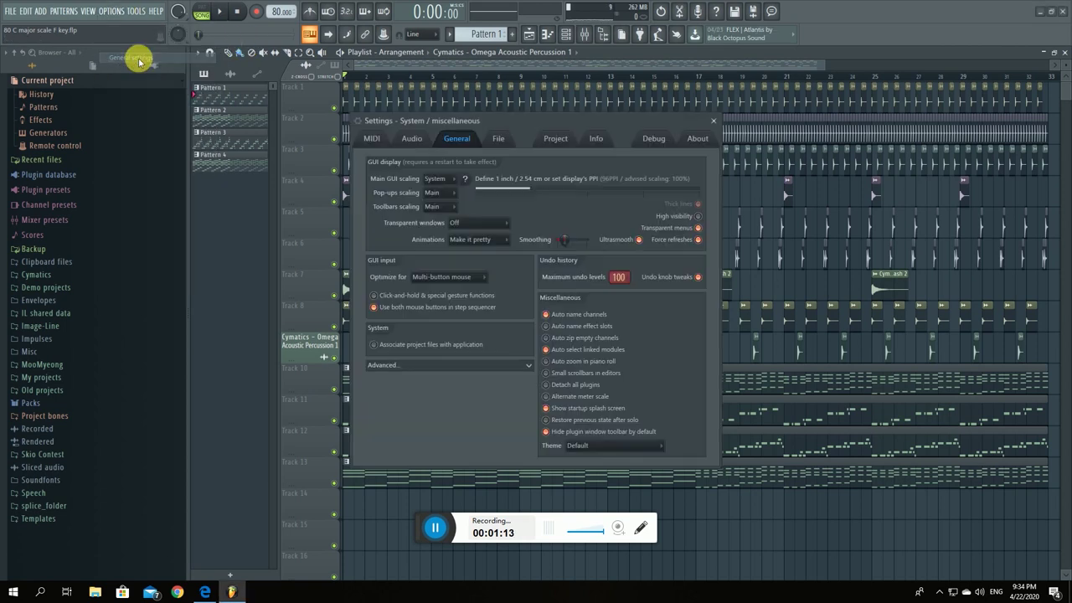
left_click(497, 139)
left_click(556, 138)
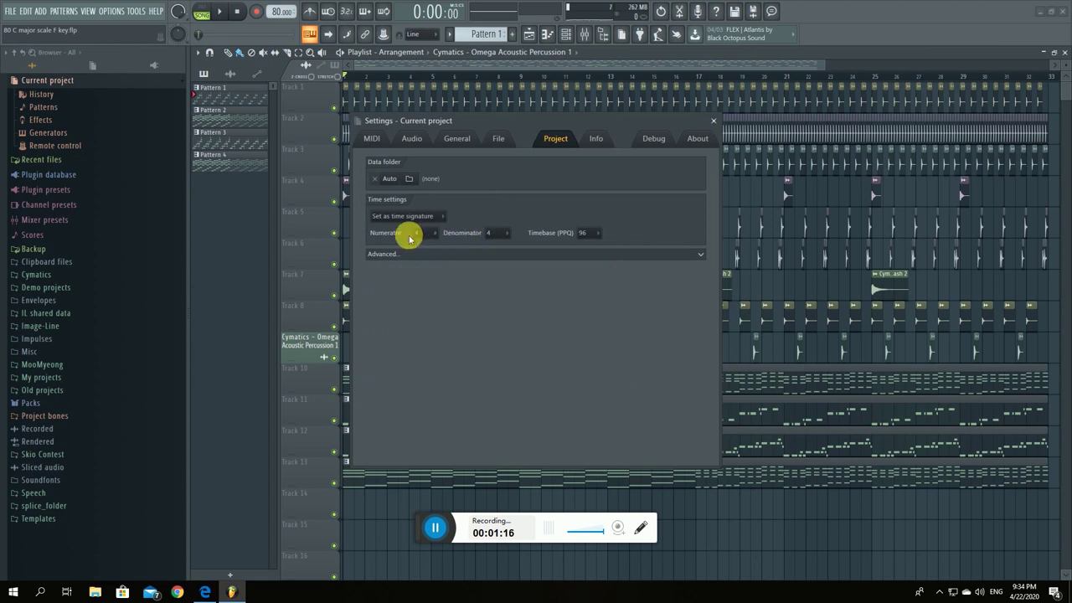
left_click(713, 122)
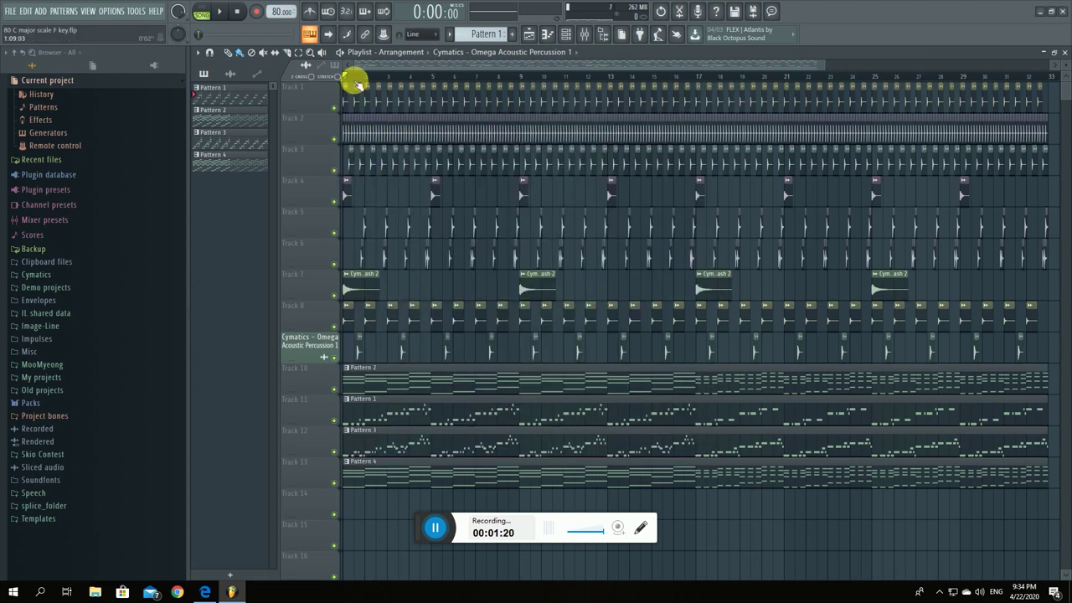
Solo the kick on Track 1 in the playlist and play the arrangement from the start to hear it alone.
scroll(354, 80, "up", 2)
left_click_drag(389, 66, 352, 65)
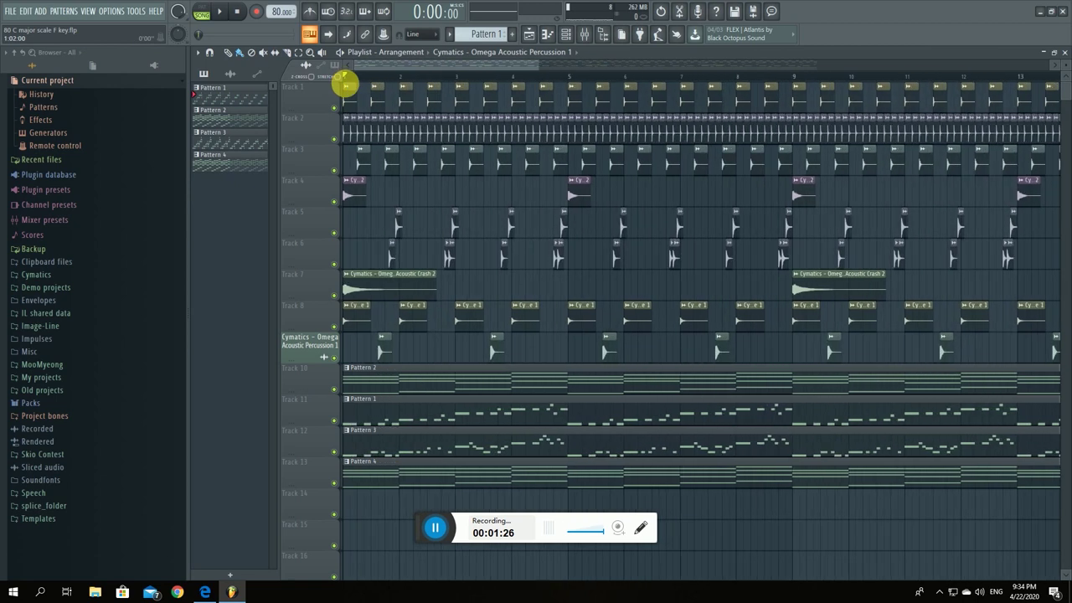
scroll(339, 102, "up", 2)
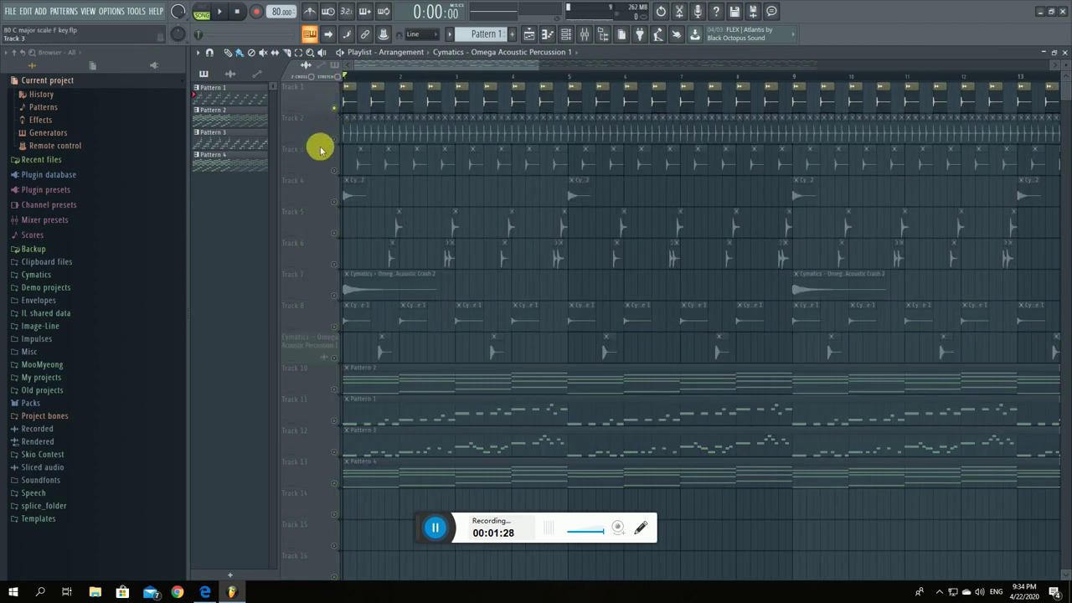
scroll(345, 74, "up", 4)
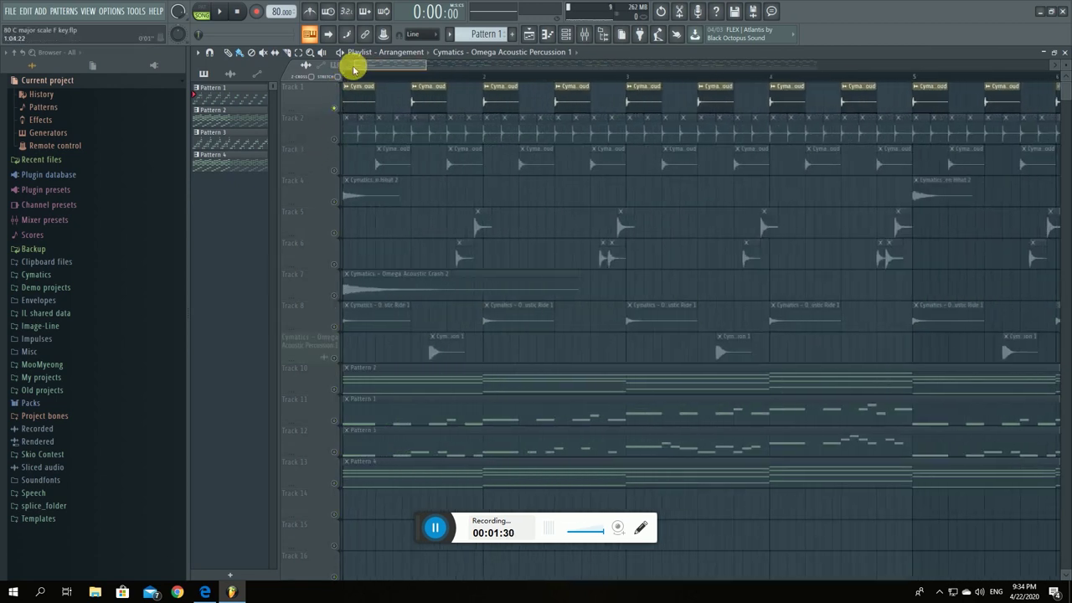
key("space")
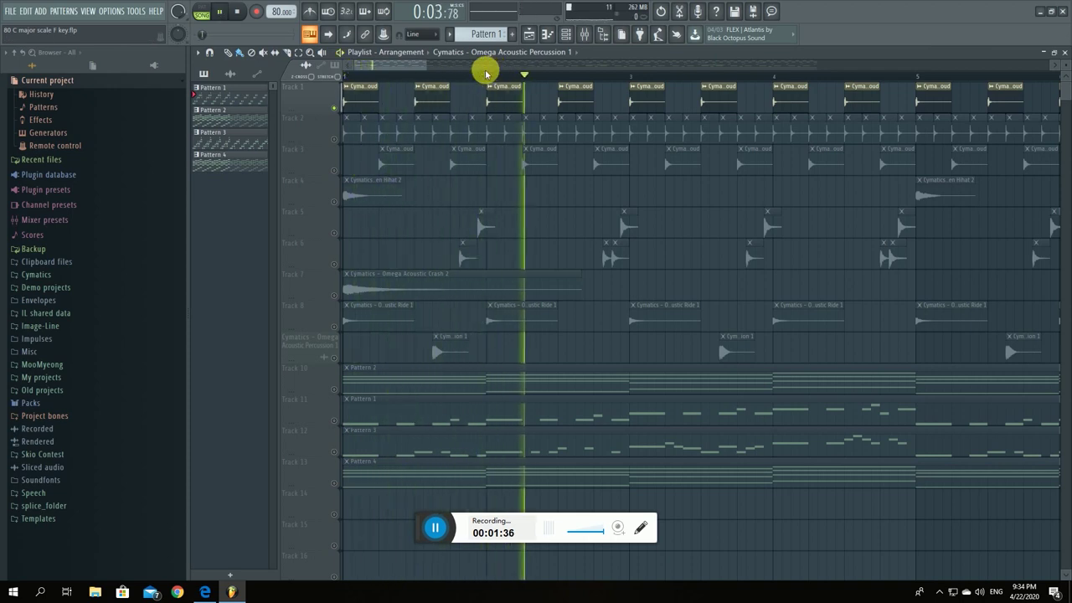
key("space")
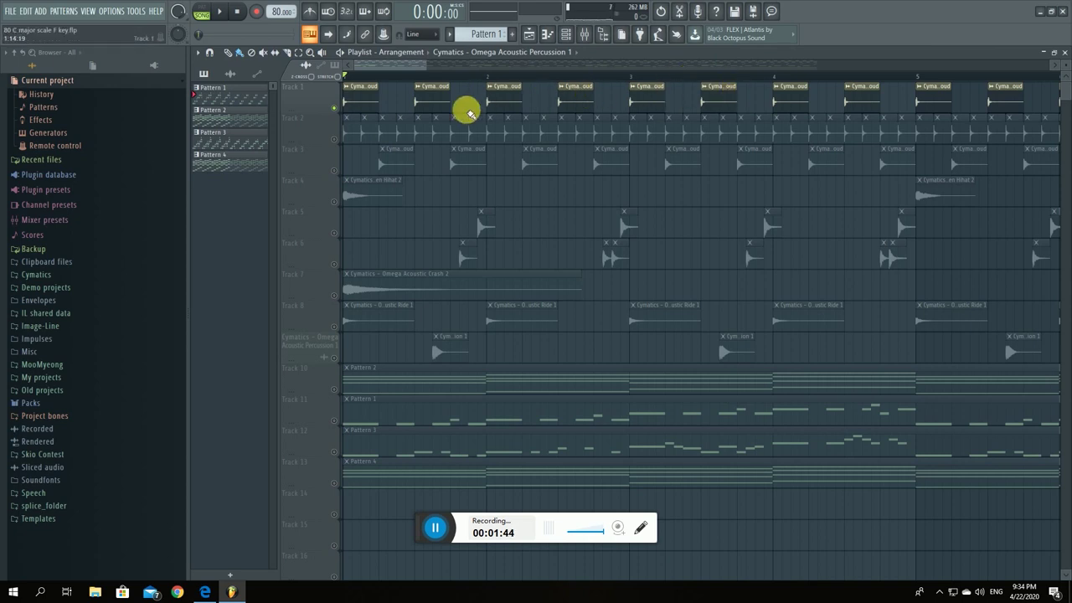
Solo the closed hi-hat on Track 2 and play it from the start, stopping after the first few bars.
right_click(334, 139)
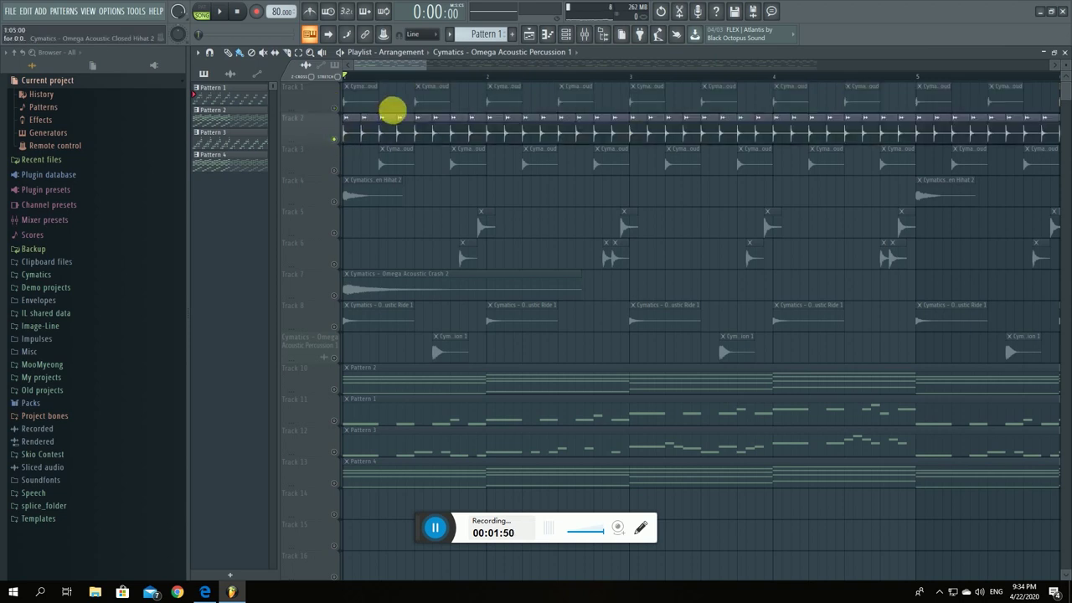
scroll(353, 125, "up", 3)
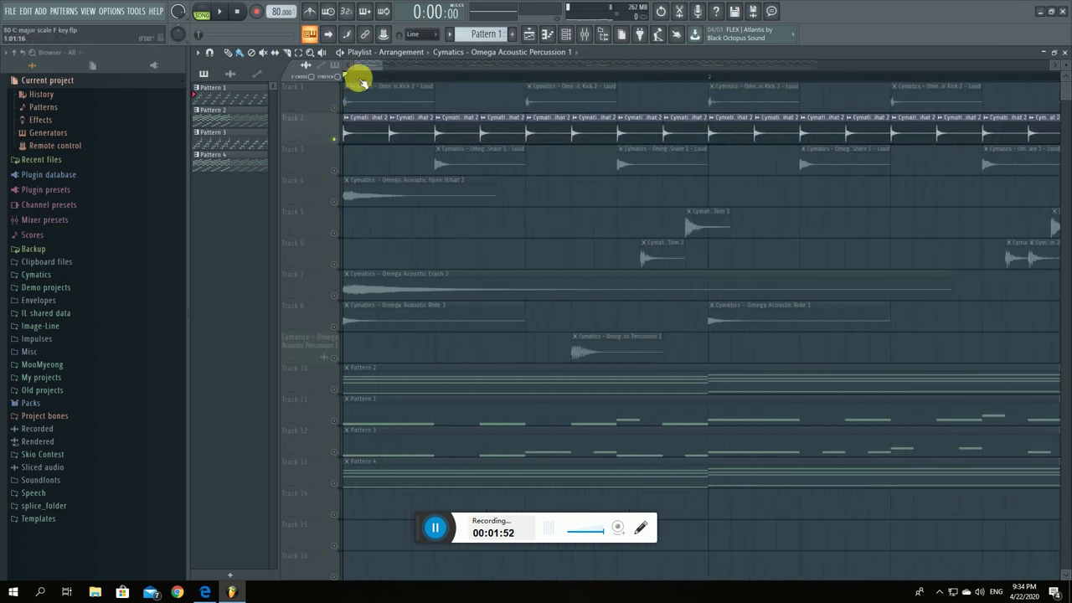
scroll(381, 109, "down", 2)
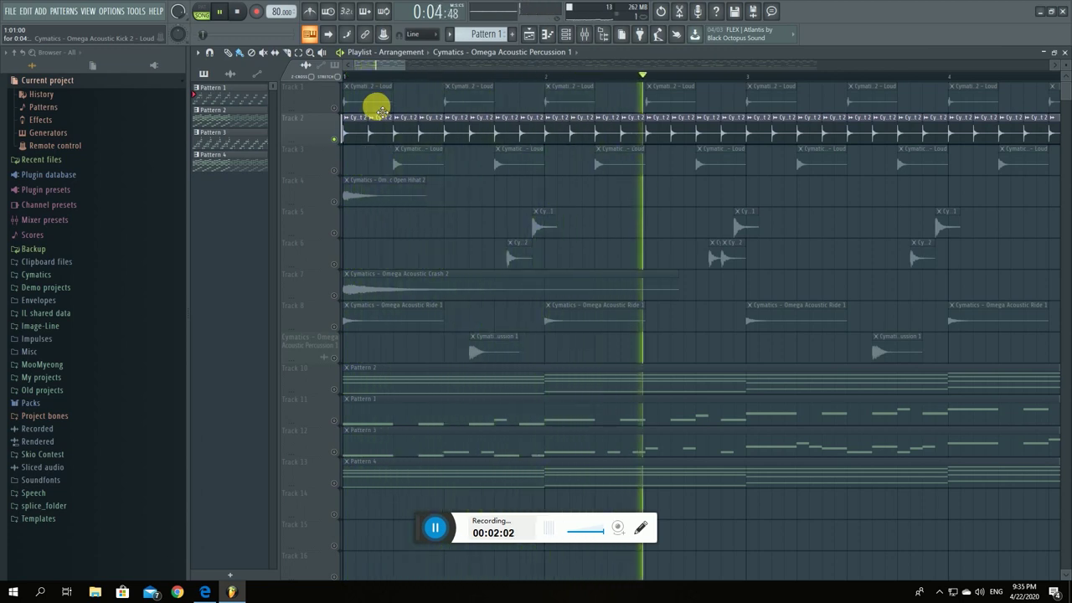
key("space")
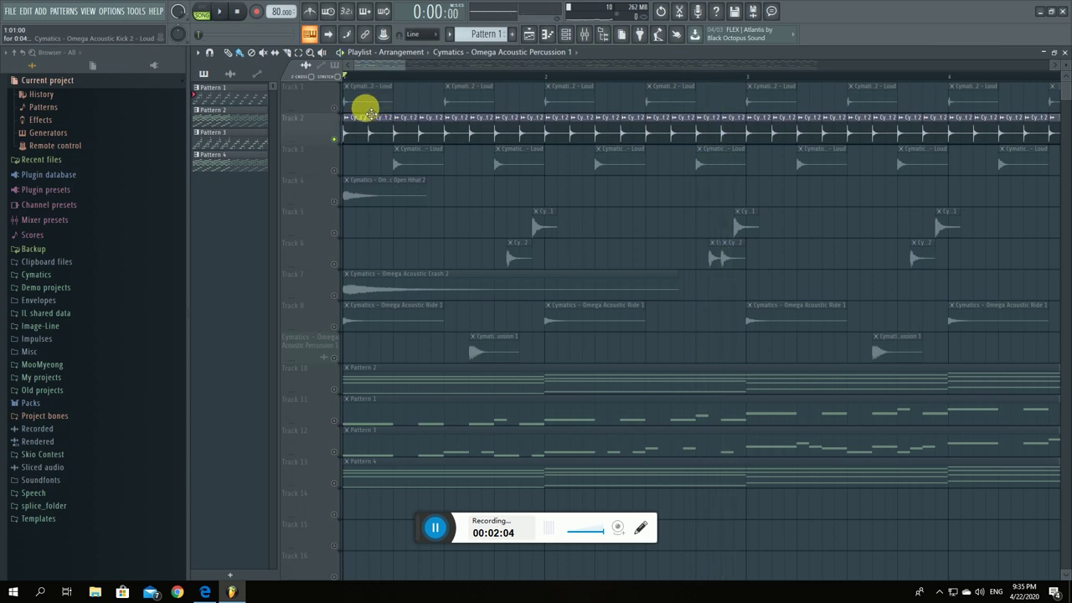
Solo the snare on Track 3 and play it back from the beginning of the arrangement.
left_click(335, 169)
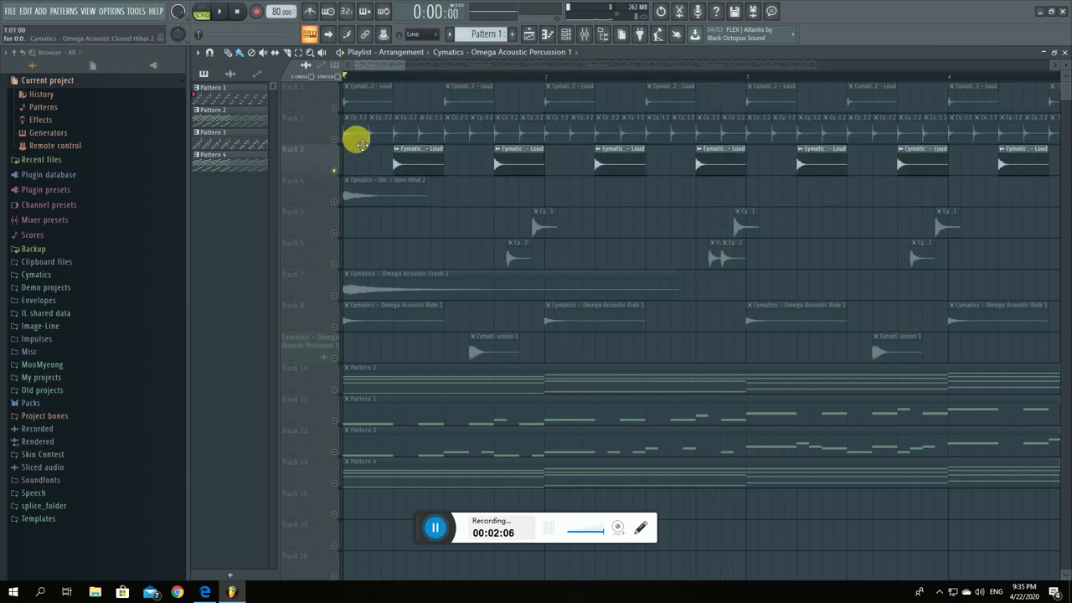
scroll(390, 142, "down", 5)
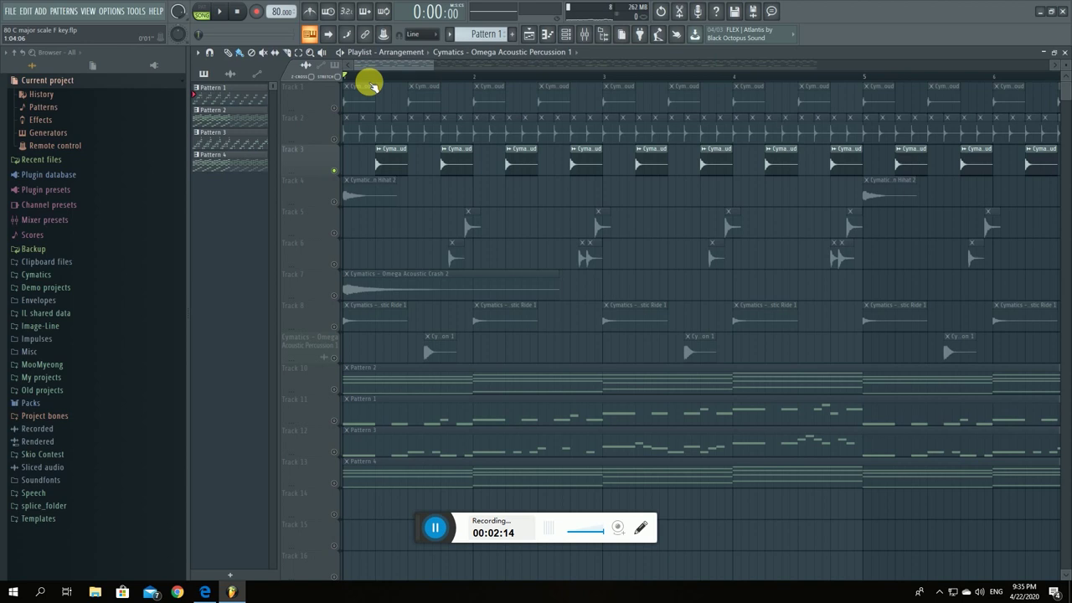
key("space")
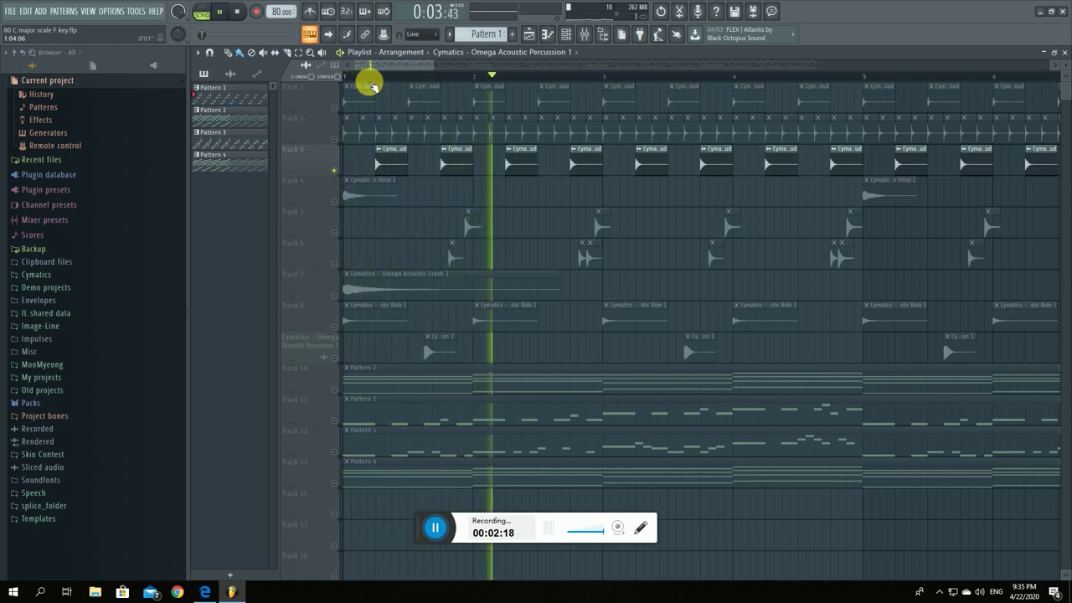
key("space")
Leave only the kick, closed hi-hat and snare on Tracks 1 to 3 unmuted and play them together.
right_click(334, 136)
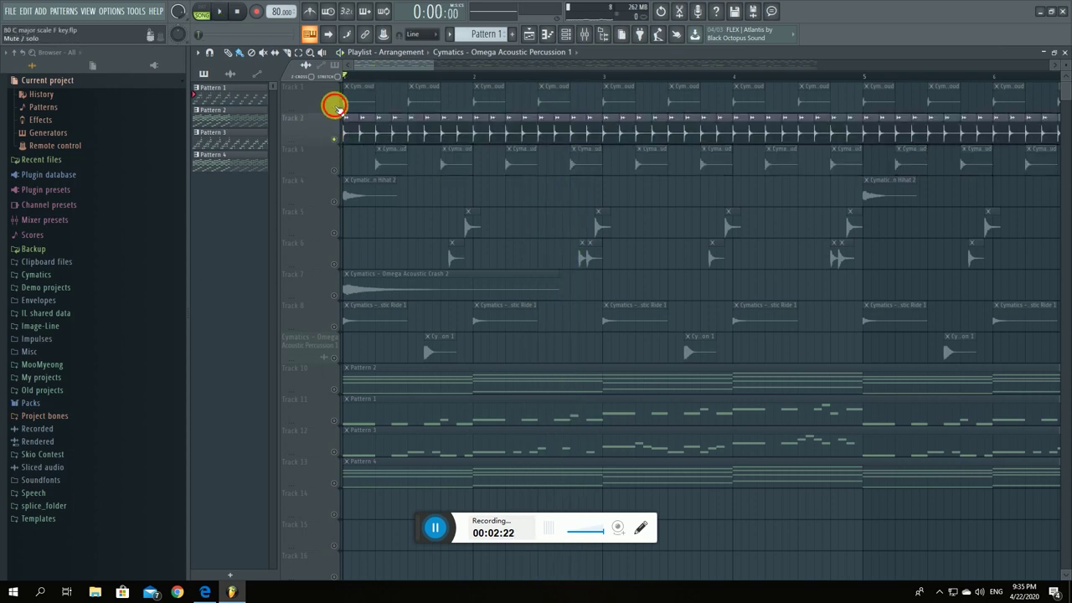
right_click(338, 108)
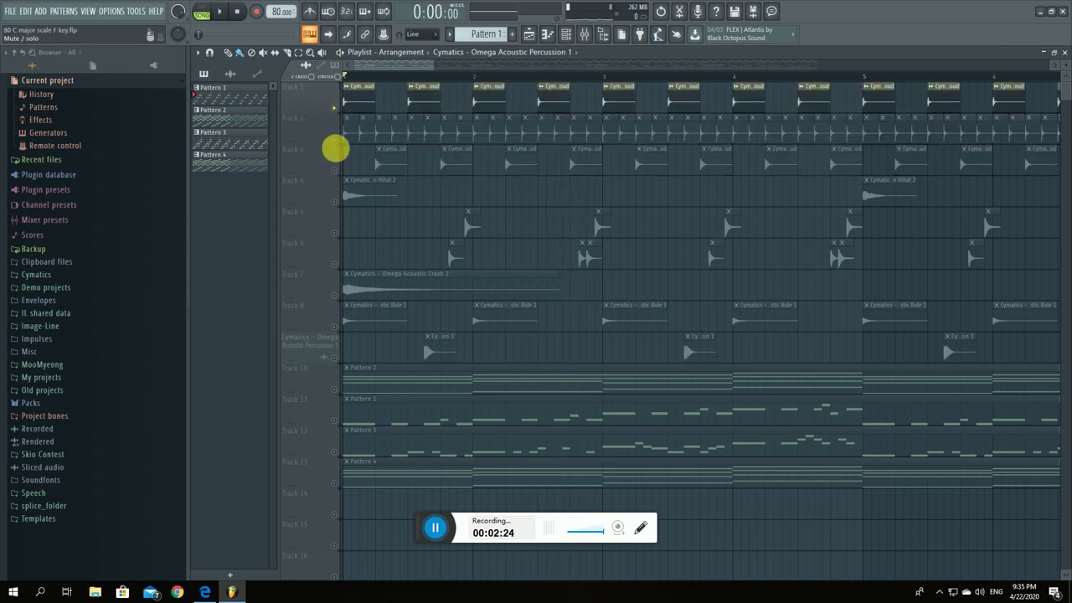
left_click(335, 139)
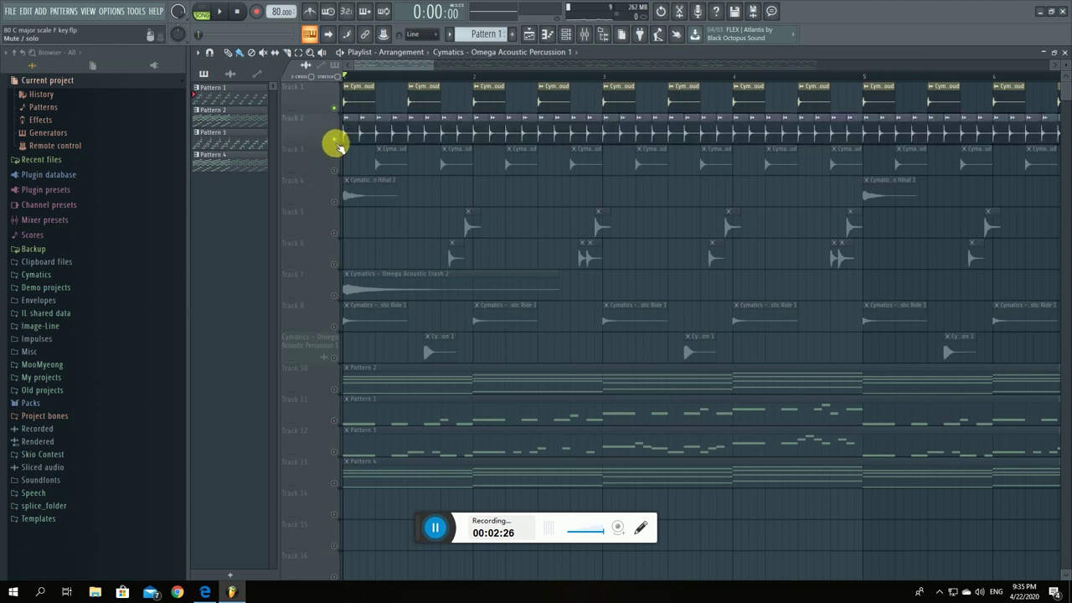
left_click(334, 170)
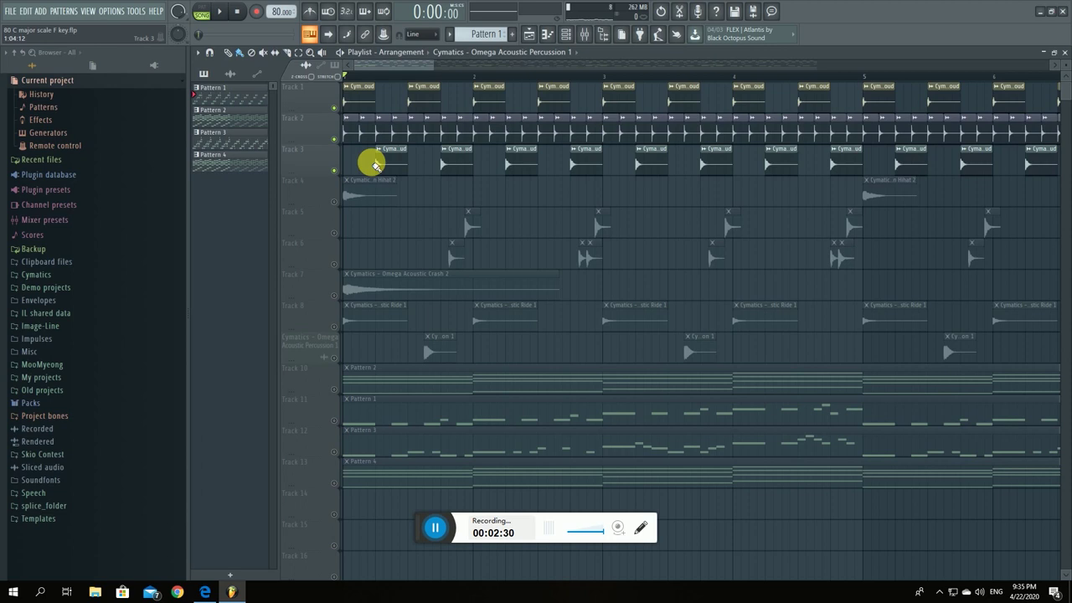
key("space")
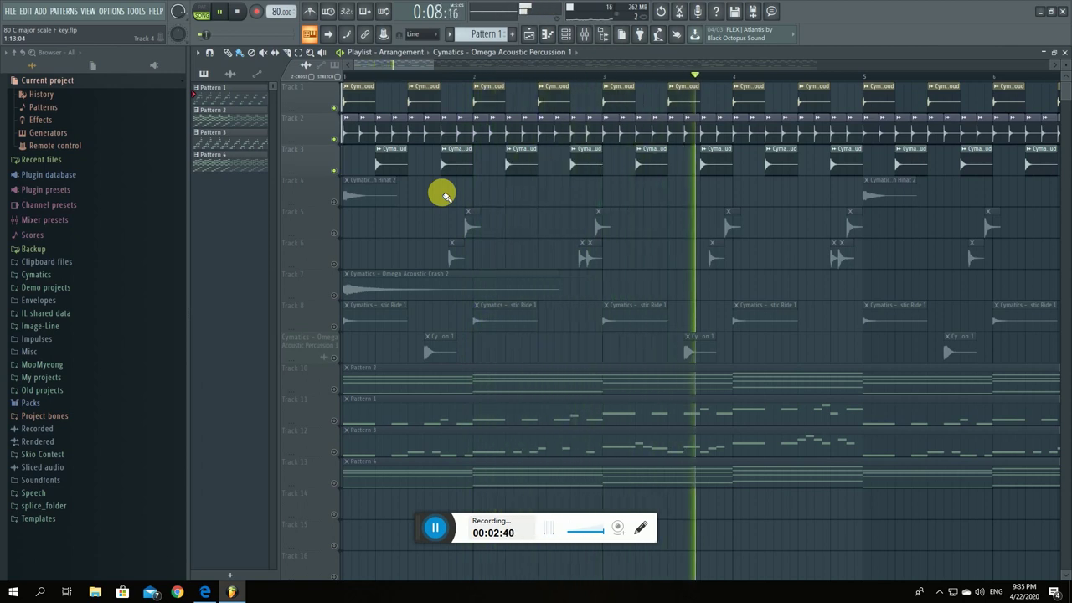
key("space")
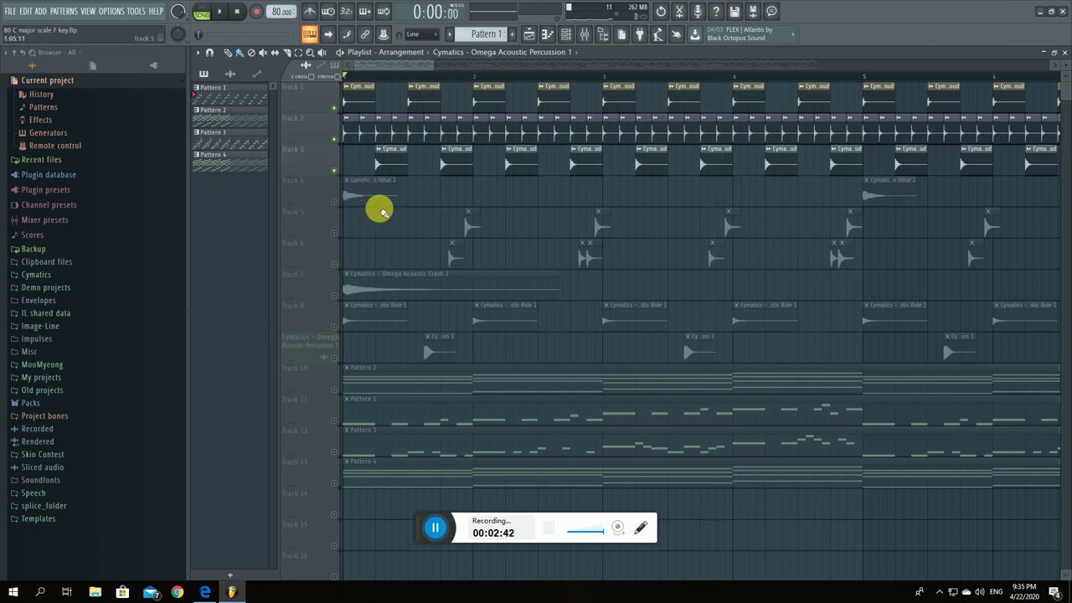
Solo the open hi-hat on Track 4 and listen to its first hit twice.
right_click(338, 204)
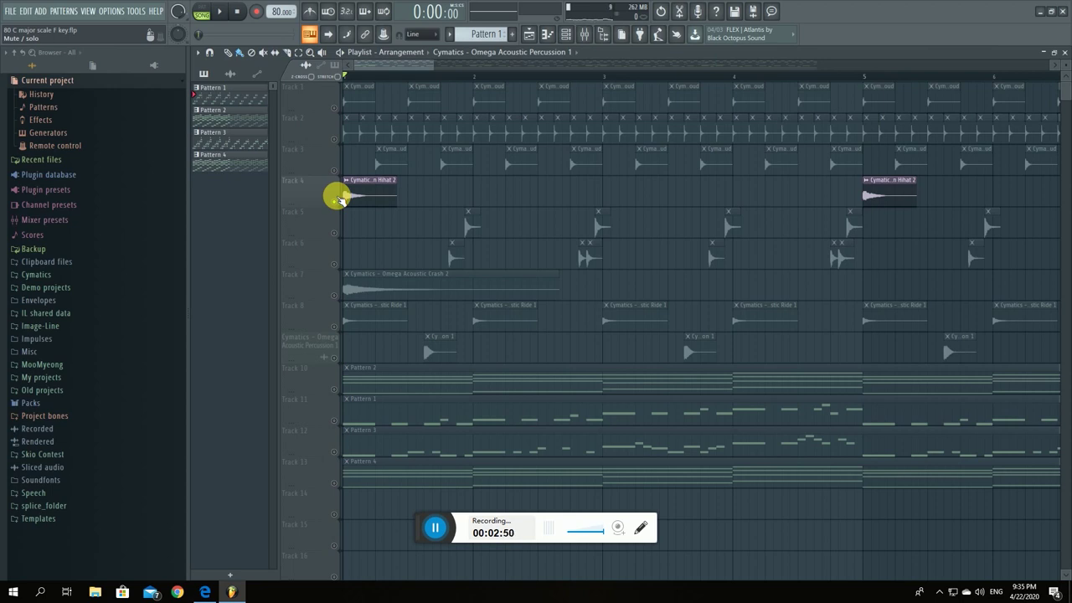
key("space")
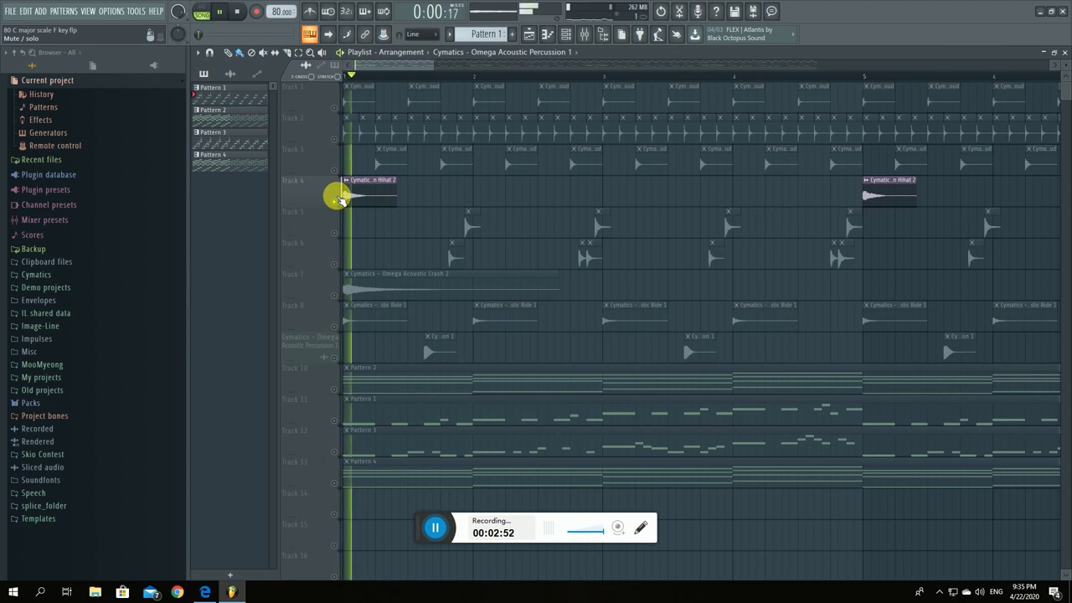
key("space")
key("space")
key("space")
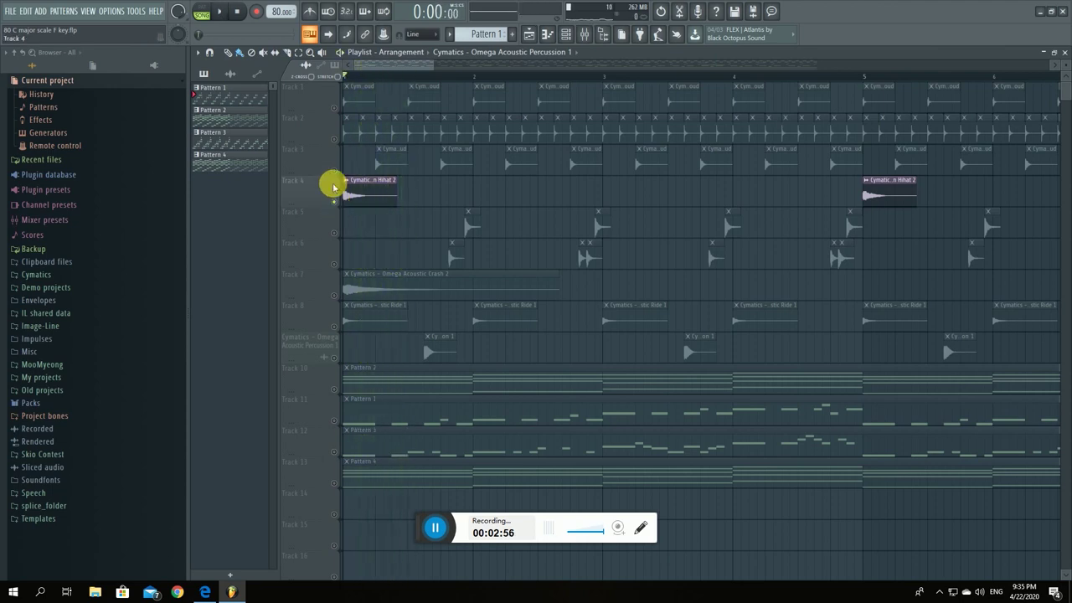
Unmute the toms on Tracks 5 and 6, mute Track 4, and play the two tom tracks together.
left_click(332, 233)
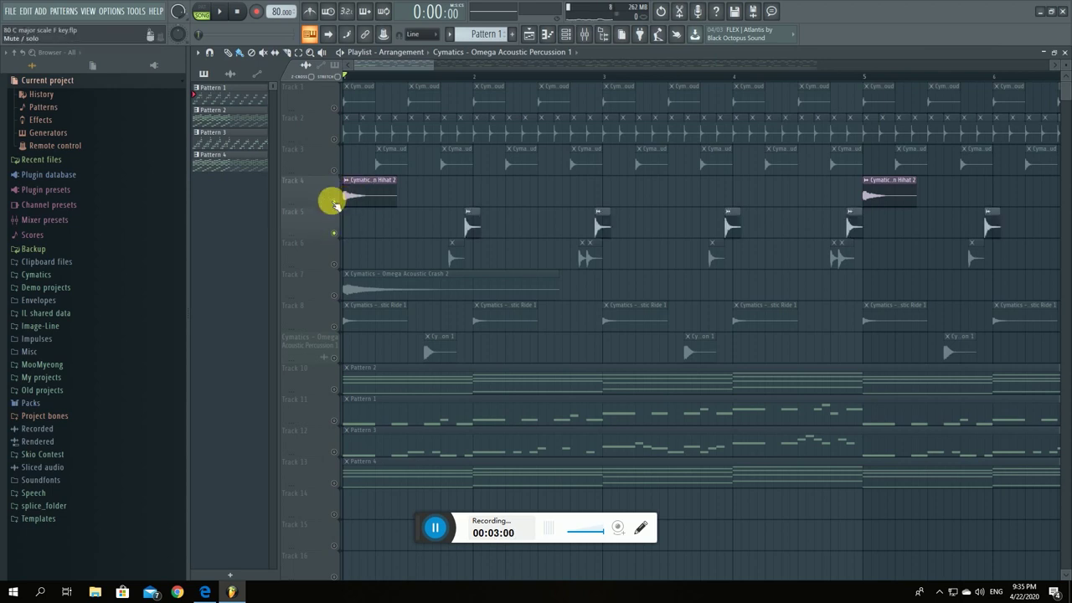
left_click(334, 202)
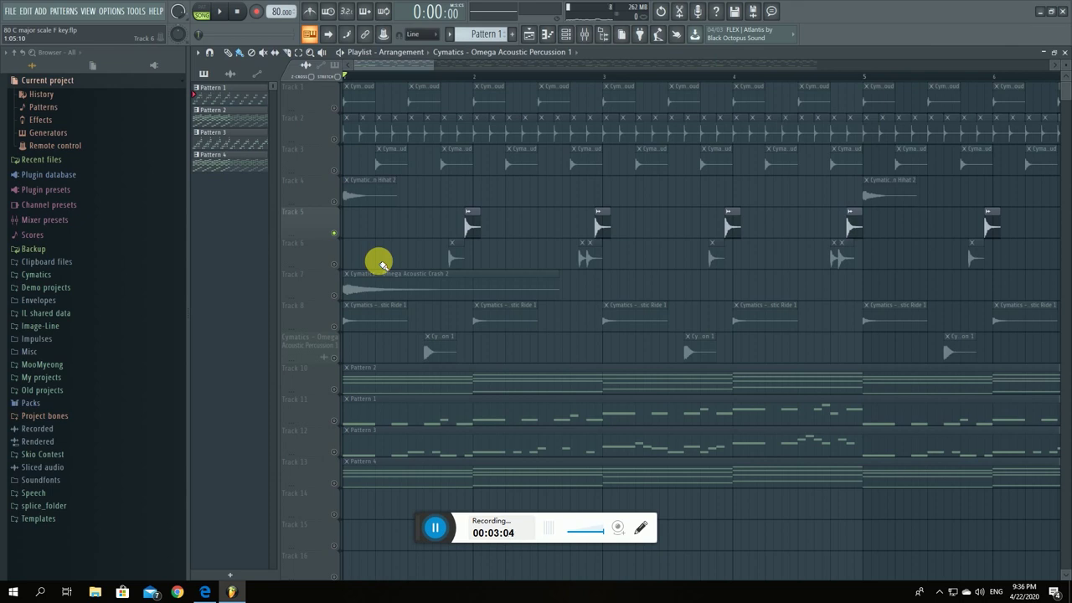
left_click(335, 265)
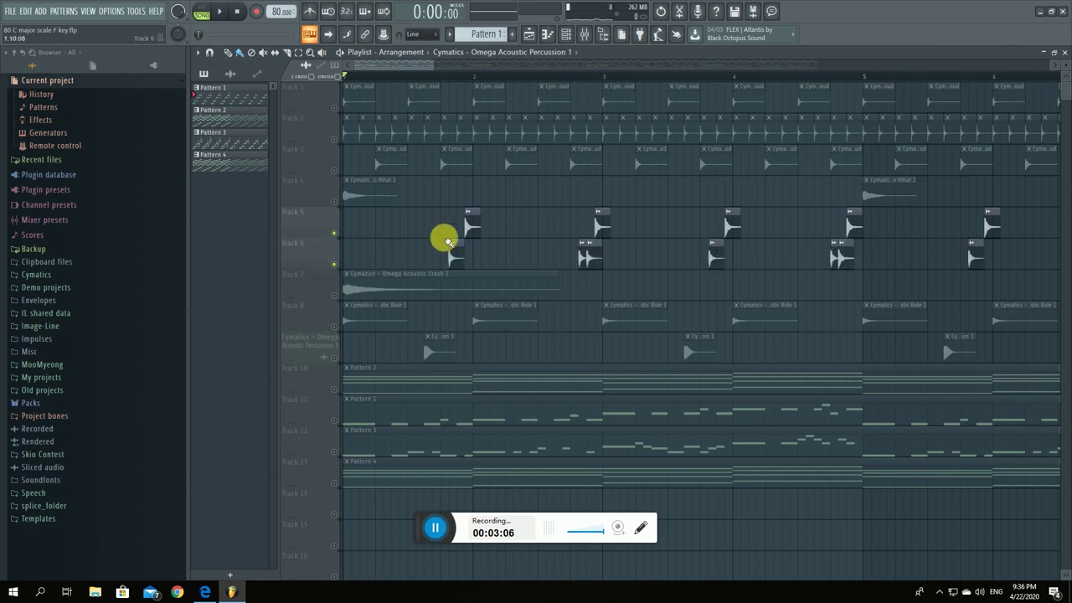
scroll(442, 239, "up", 3)
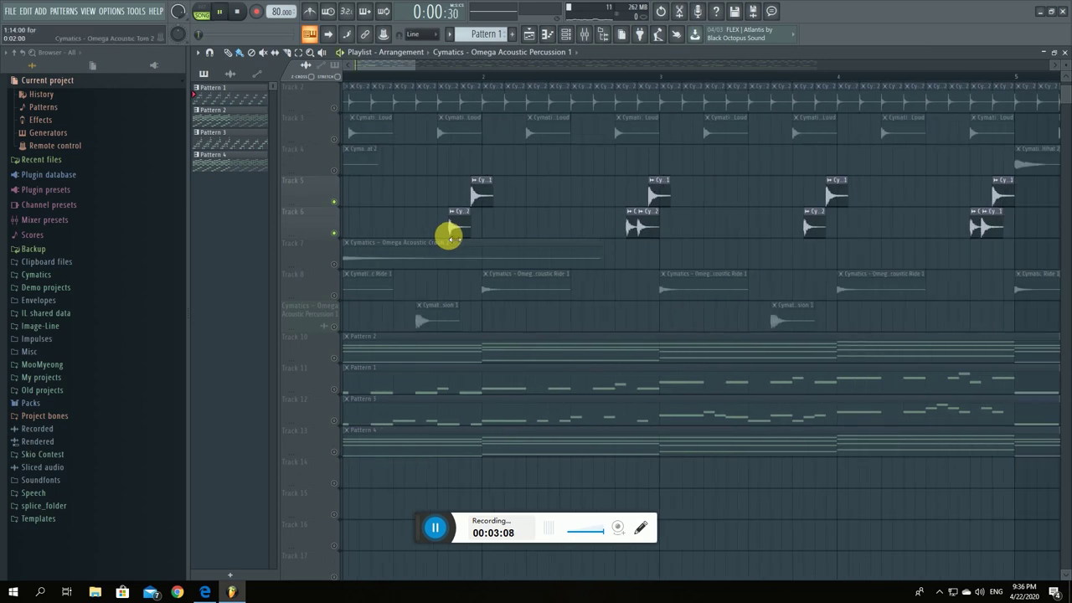
scroll(452, 236, "down", 2)
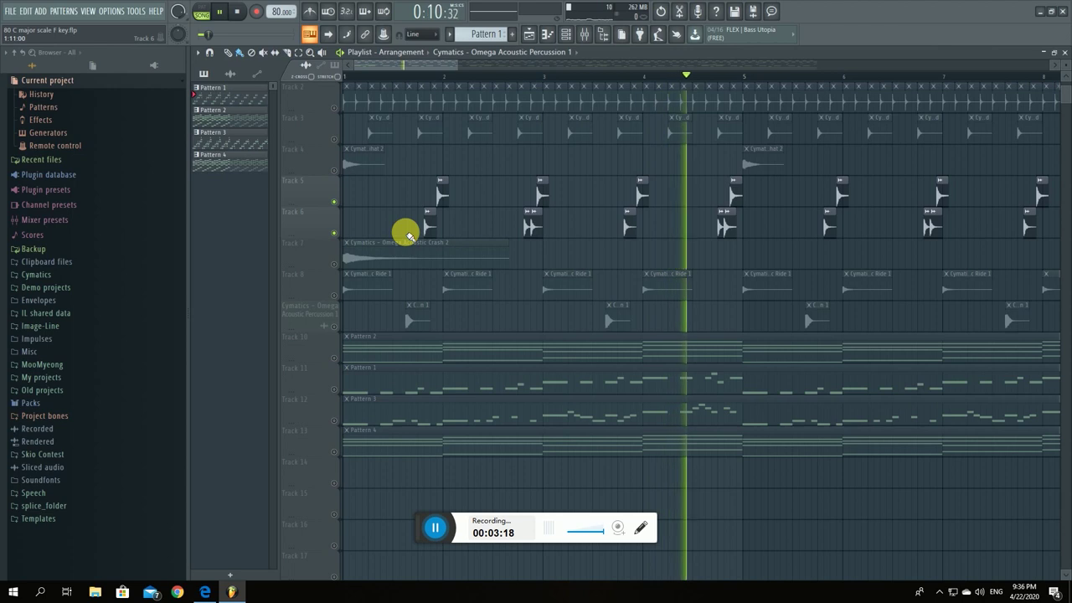
key("space")
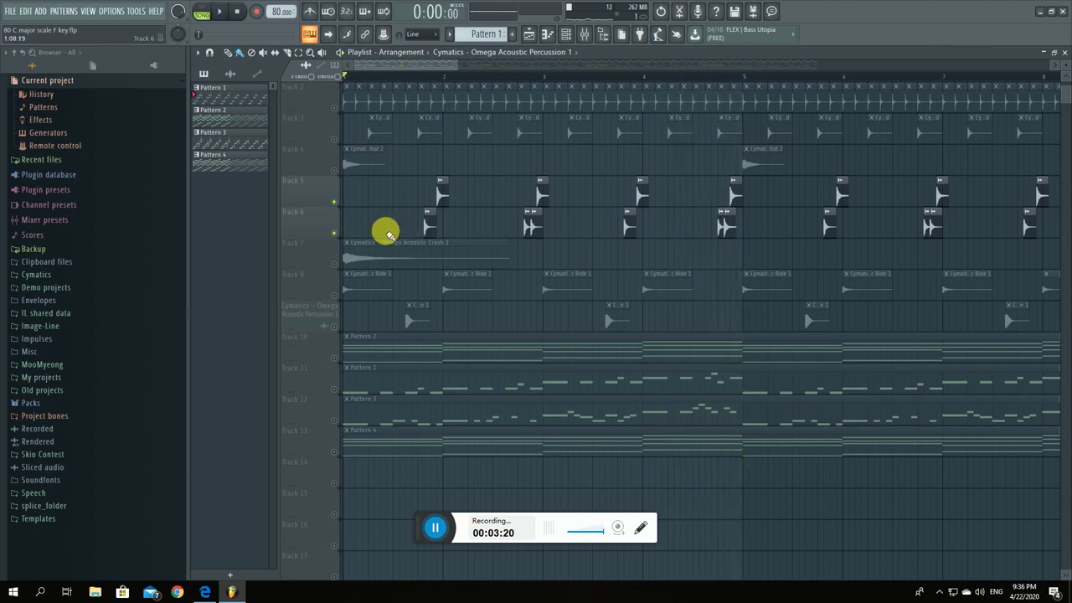
Unmute Tracks 1 to 4 alongside the toms and play the six drum tracks together from the start.
scroll(339, 199, "up", 1)
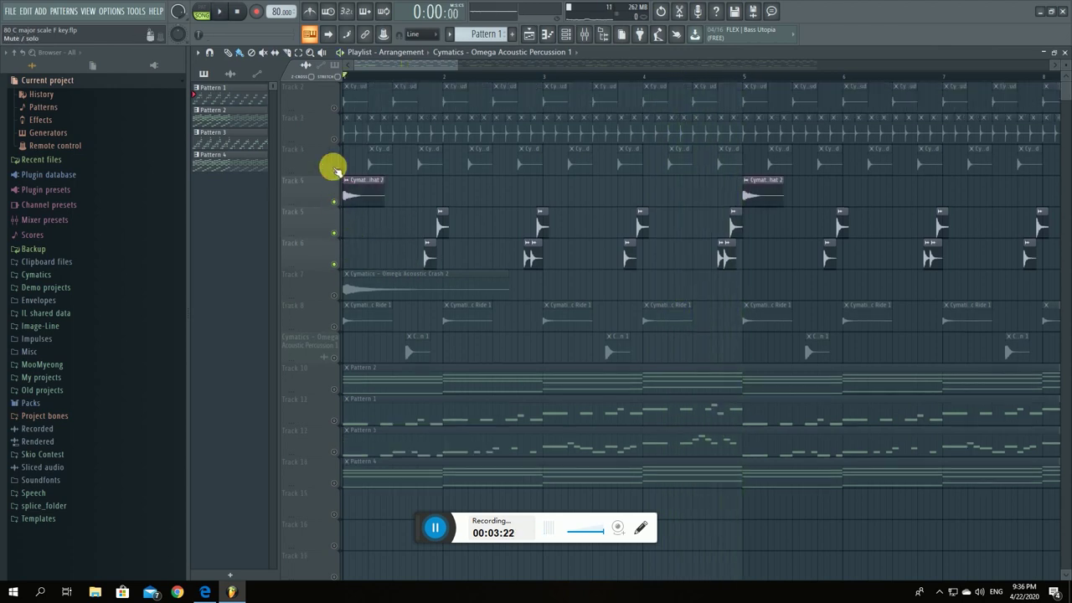
left_click(334, 169)
left_click(334, 139)
left_click(334, 108)
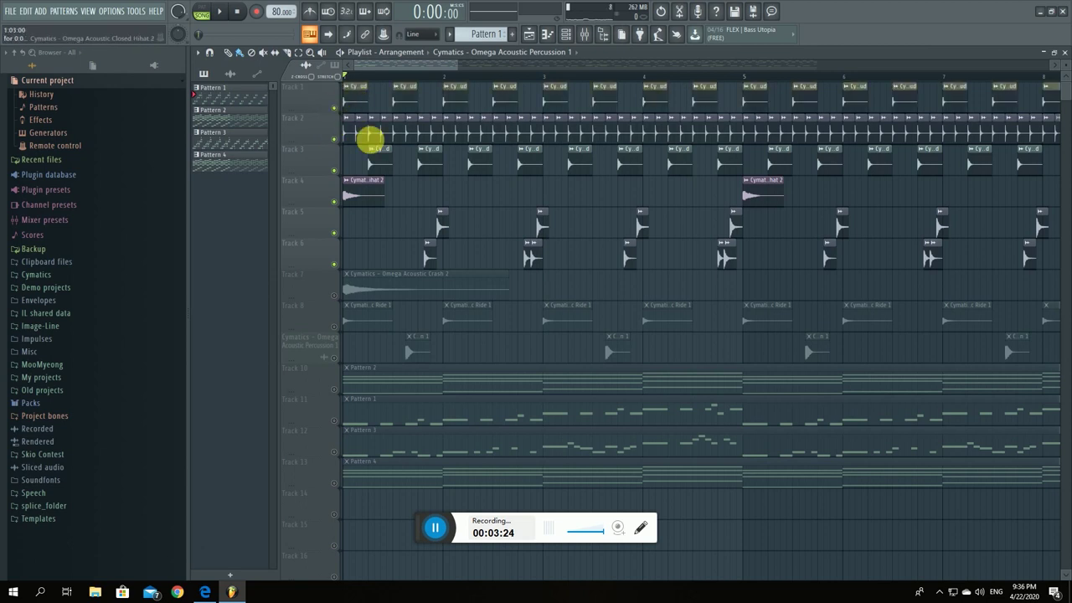
key("space")
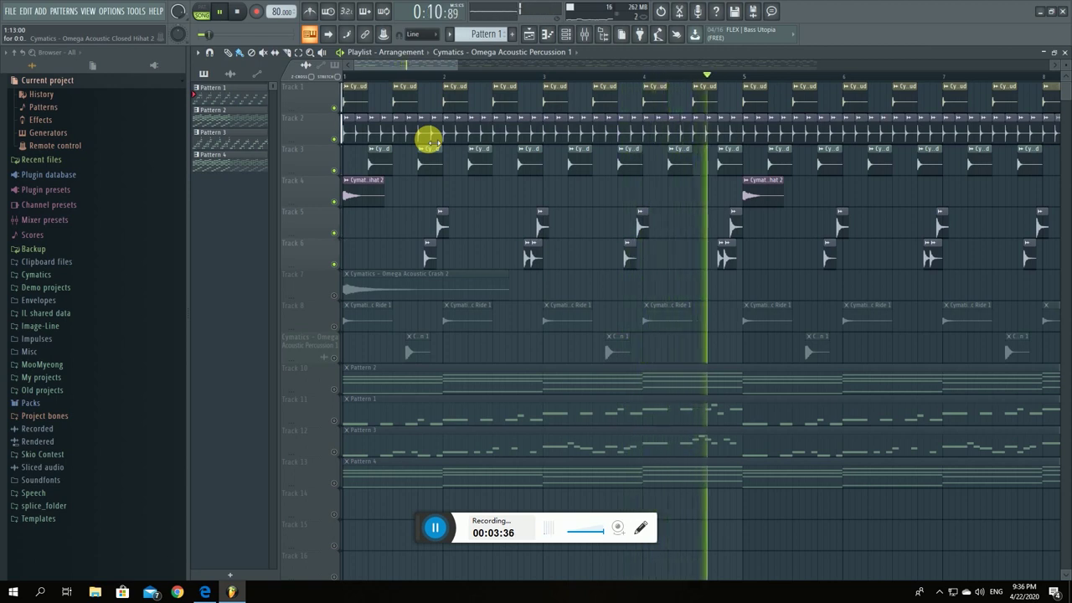
key("space")
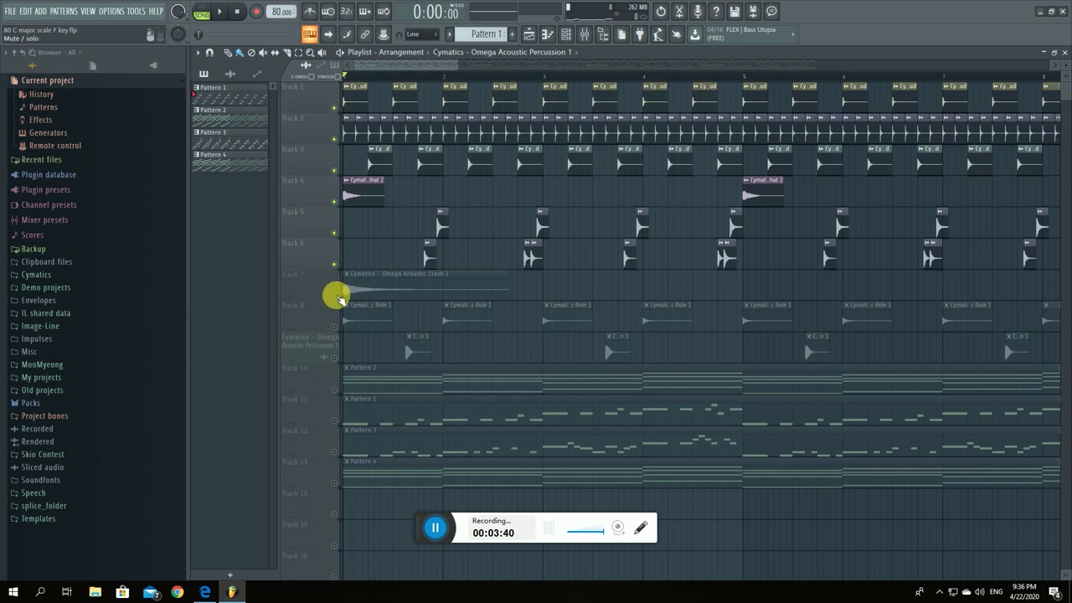
Solo the crash cymbal on Track 7 and play it from the start.
scroll(339, 298, "down", 1)
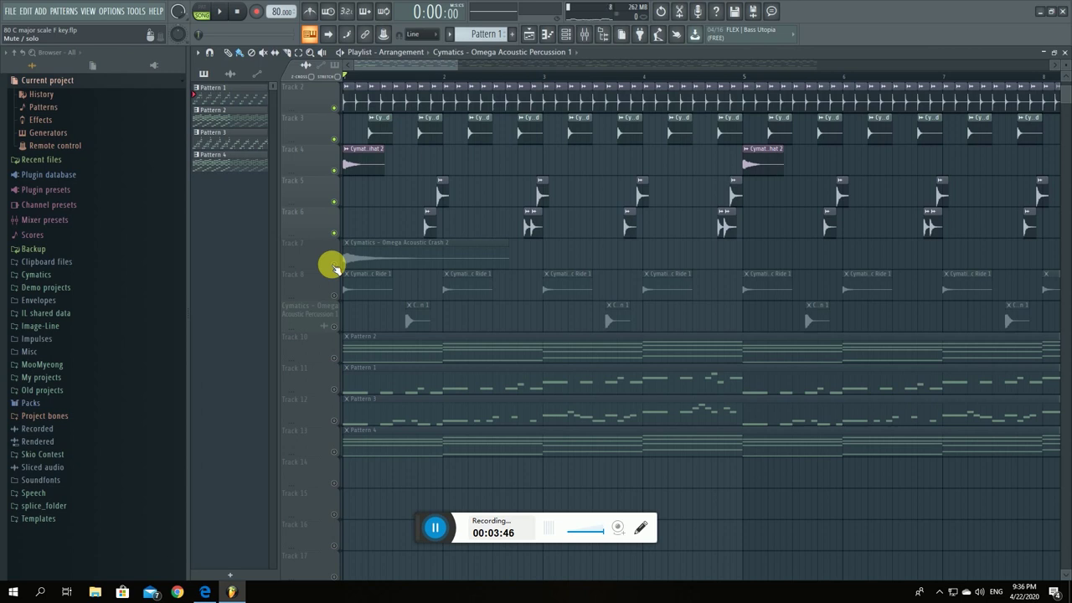
left_click(334, 264)
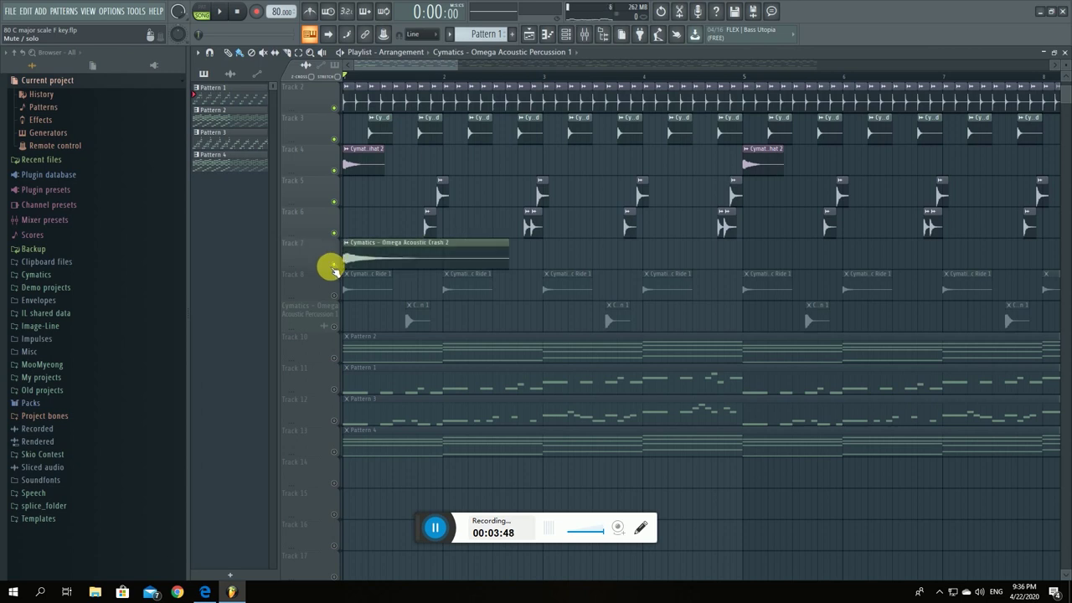
right_click(334, 265)
key("space")
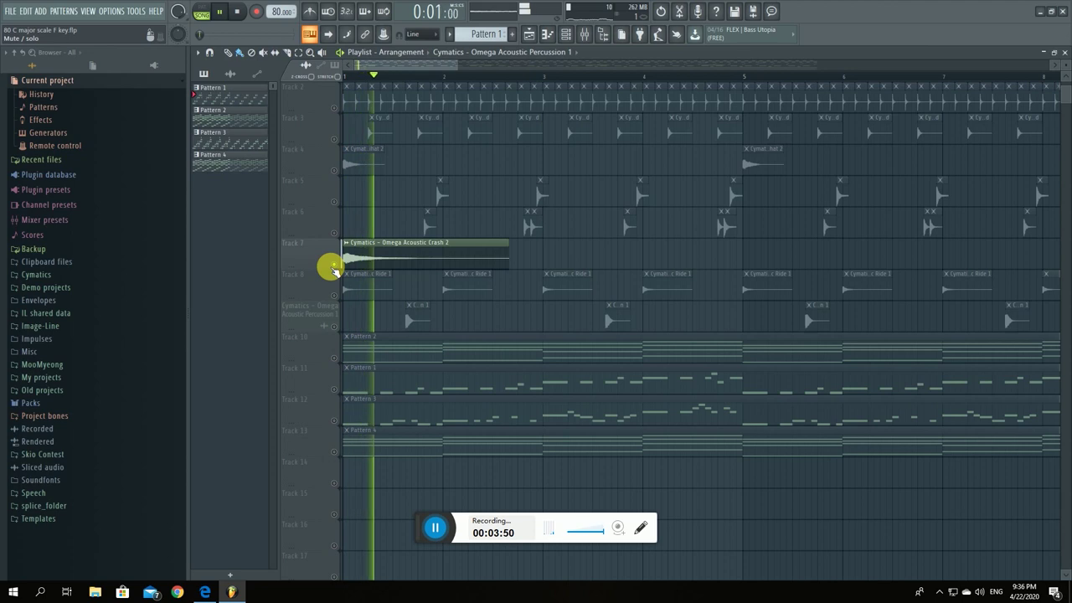
key("space")
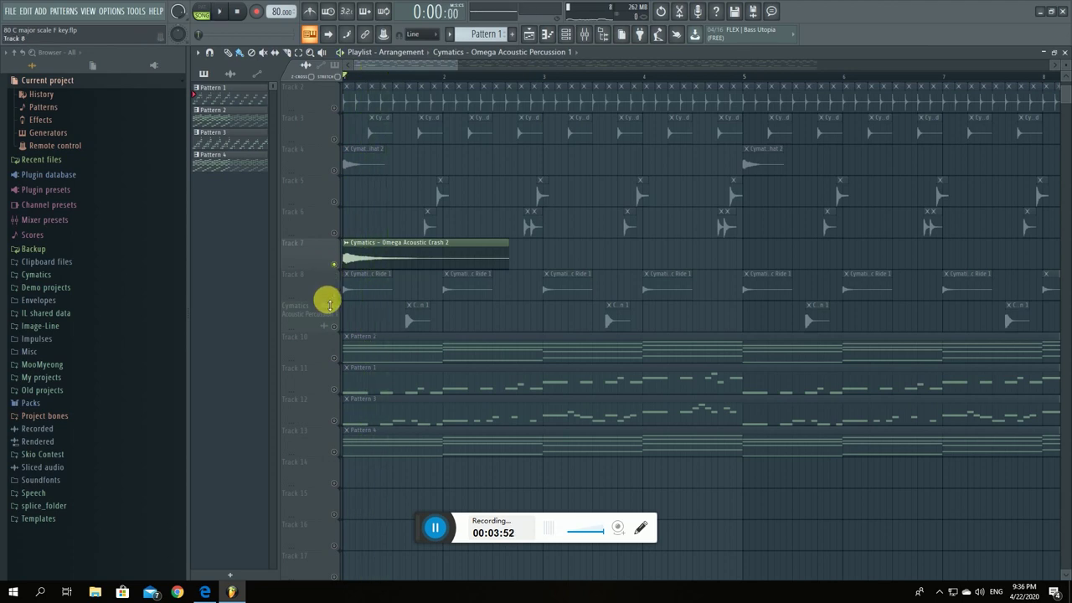
Solo the ride on Track 8 and the acoustic percussion track below it in turn, playing each from the start.
right_click(334, 297)
key("space")
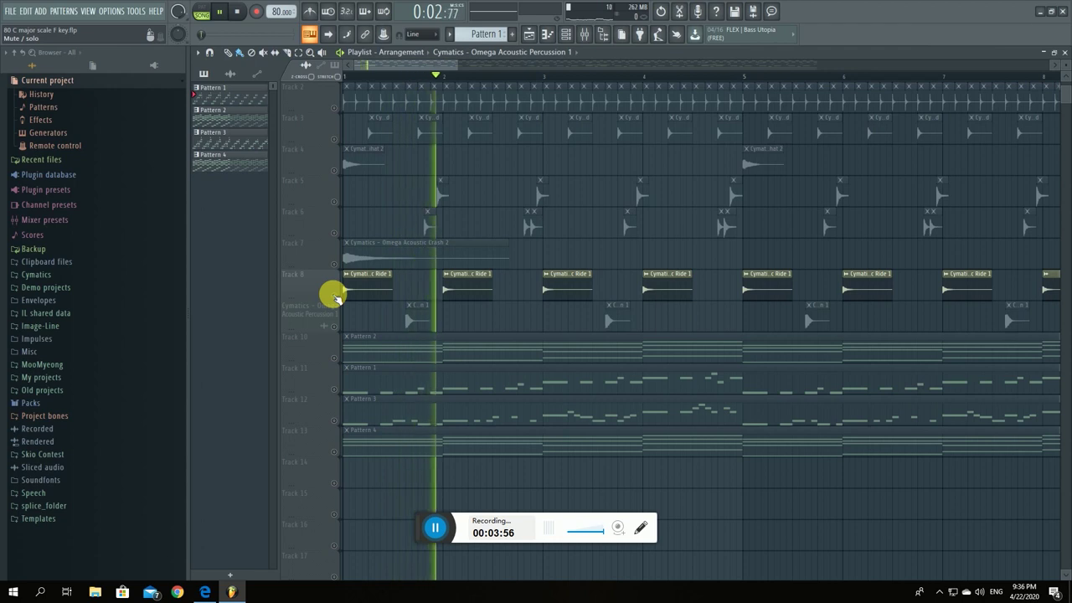
key("space")
right_click(334, 323)
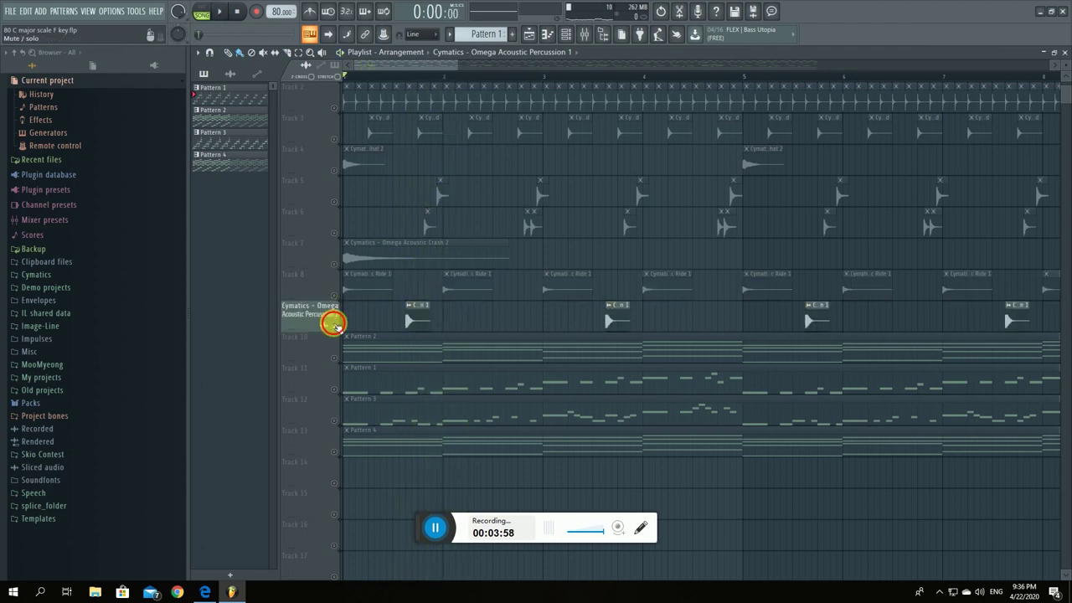
key("space")
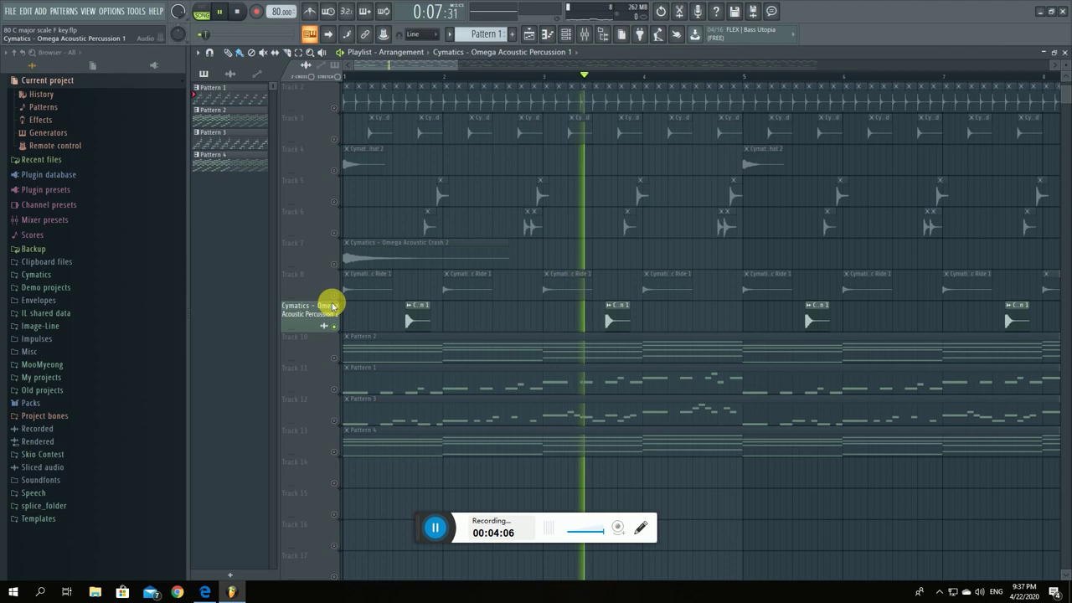
key("space")
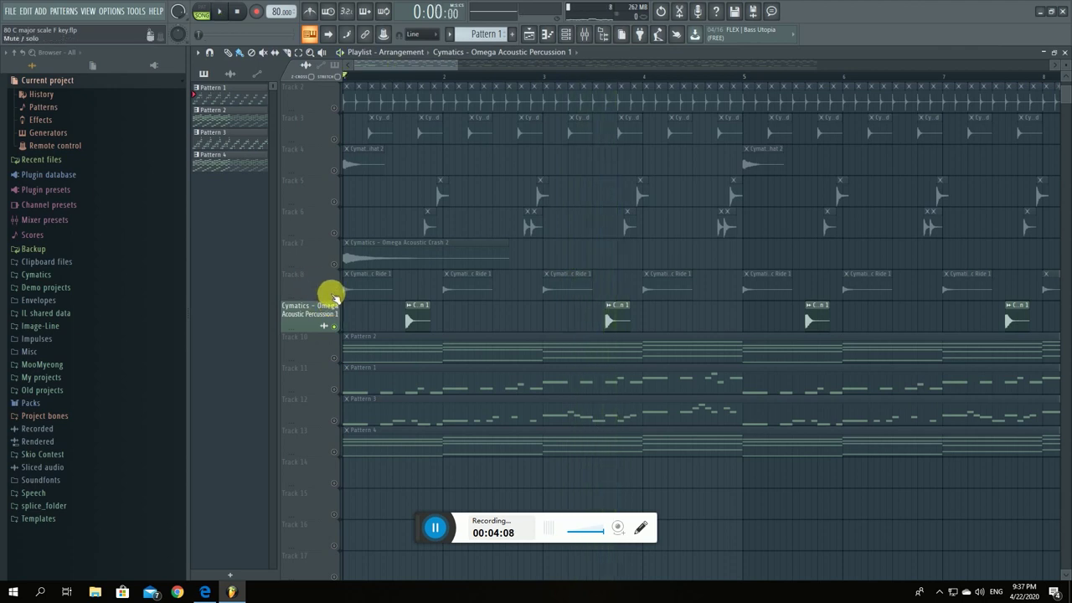
Unmute Tracks 1 to 8 alongside the acoustic percussion track and play all nine drum tracks together.
left_click(325, 276)
left_click(333, 264)
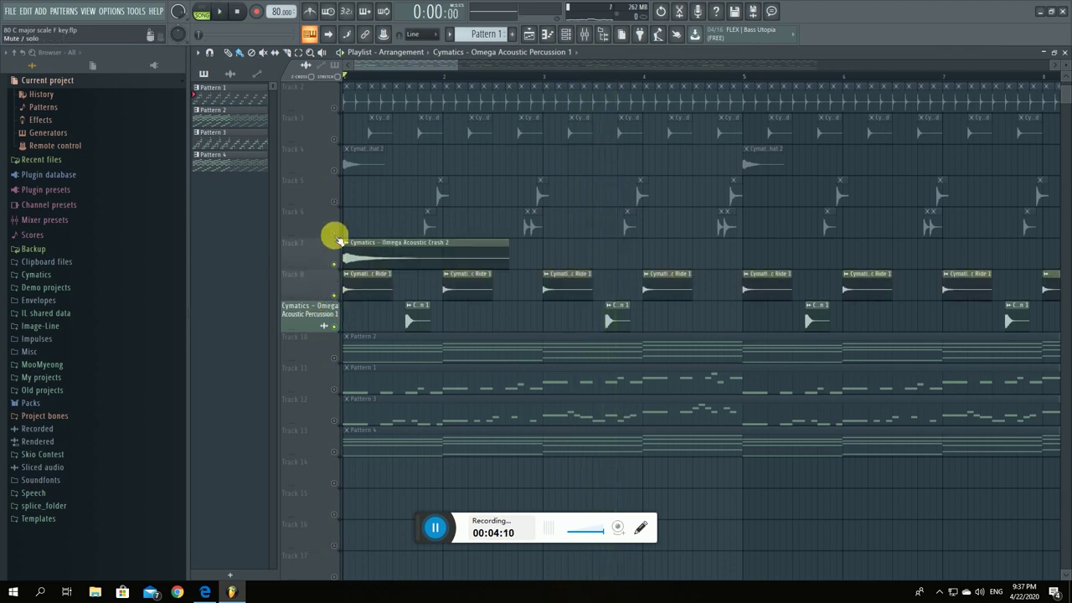
left_click(334, 234)
scroll(334, 235, "up", 1)
left_click(334, 234)
left_click(334, 202)
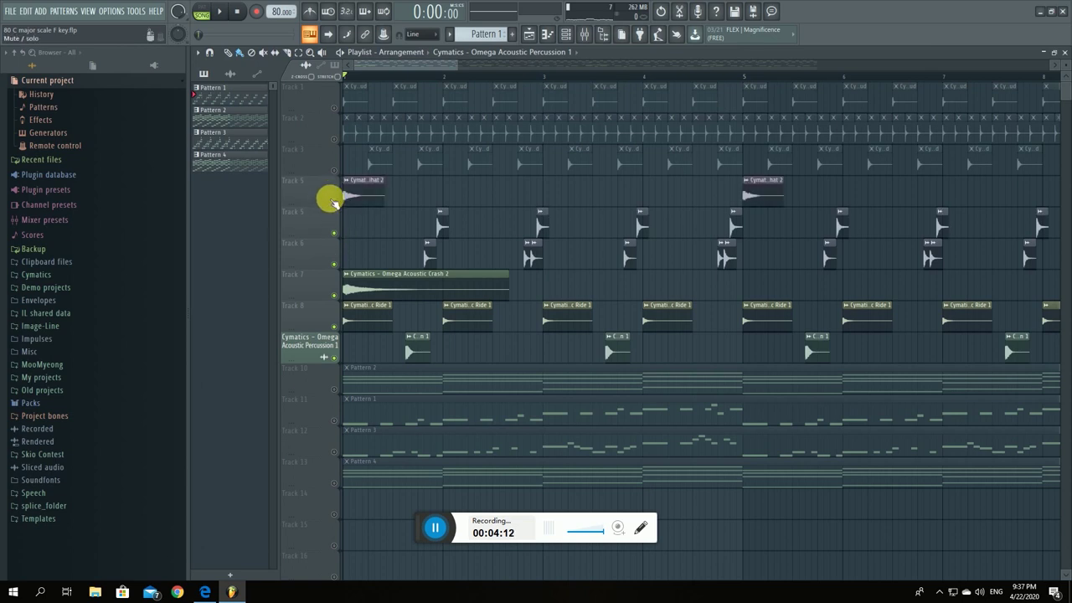
left_click(331, 165)
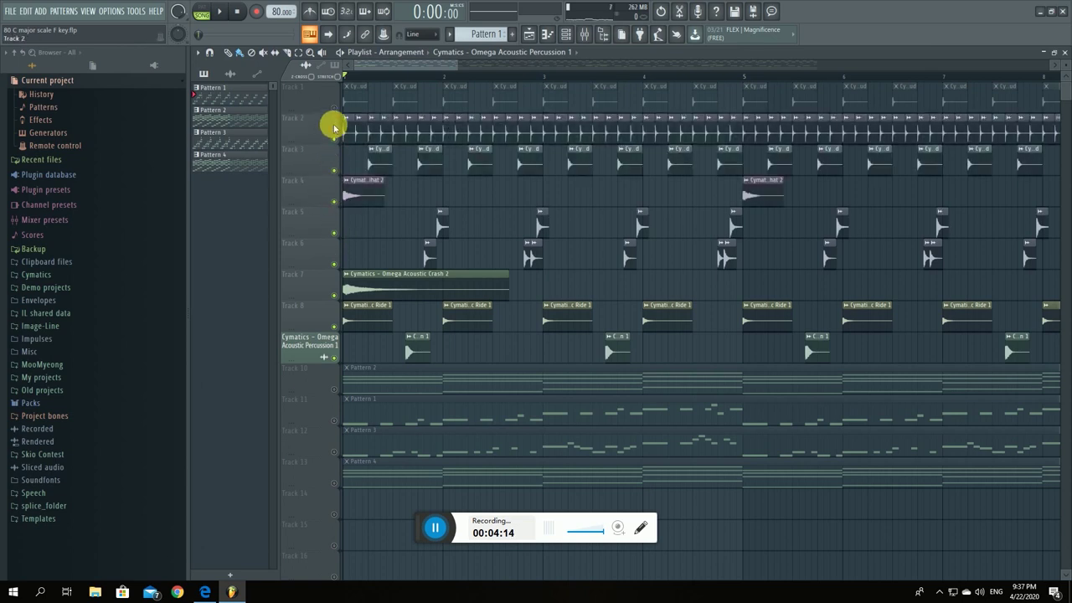
key("space")
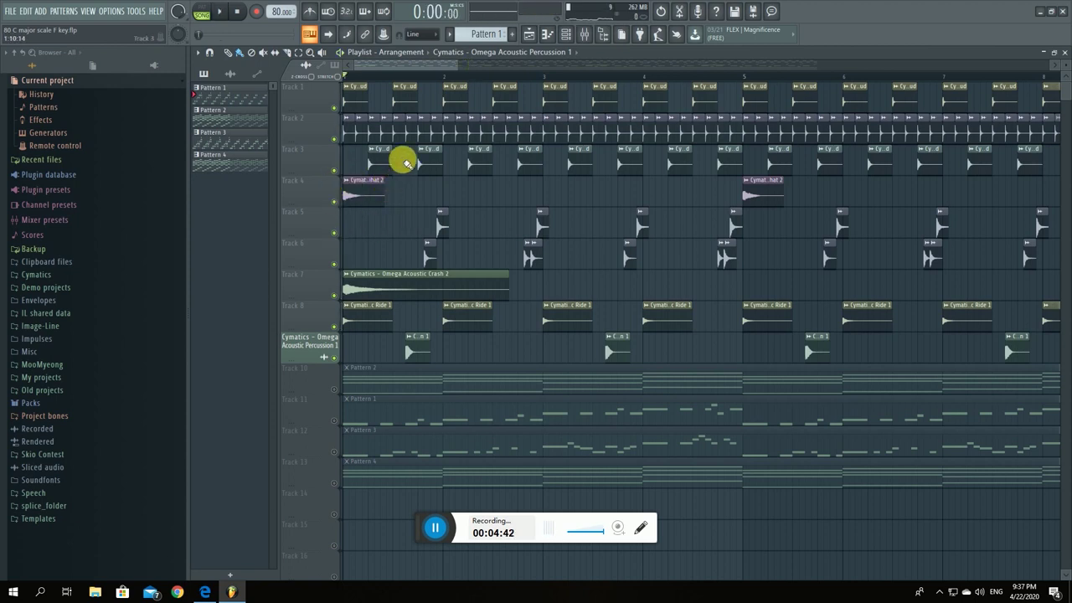
Unmute Track 10 and open its Pattern 2 in the piano roll, with the first six bars of chords in view.
left_click_drag(463, 67, 819, 63)
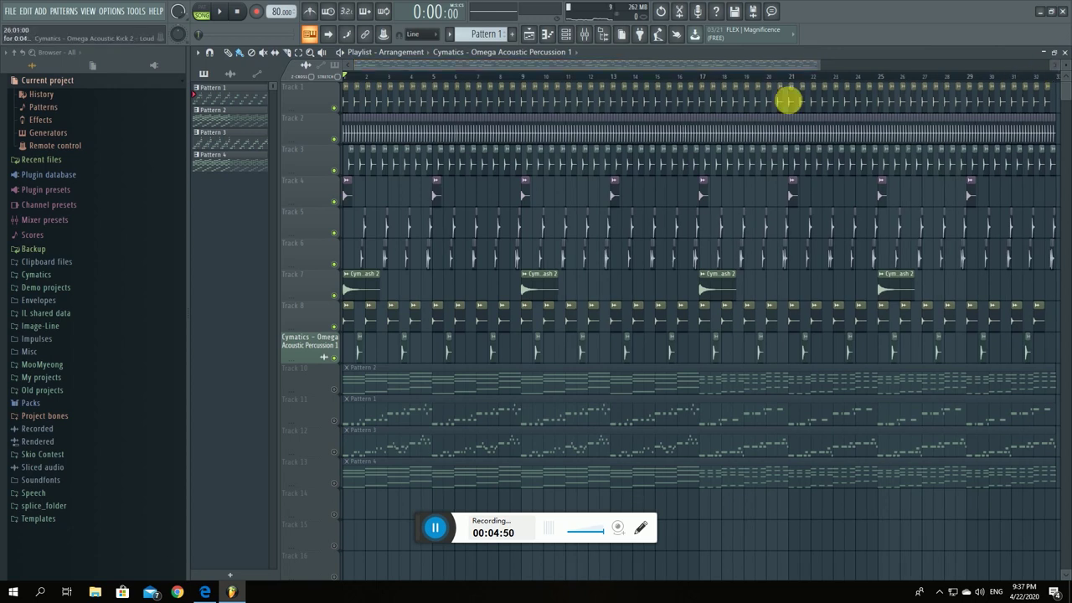
left_click_drag(818, 64, 469, 59)
scroll(405, 262, "down", 3)
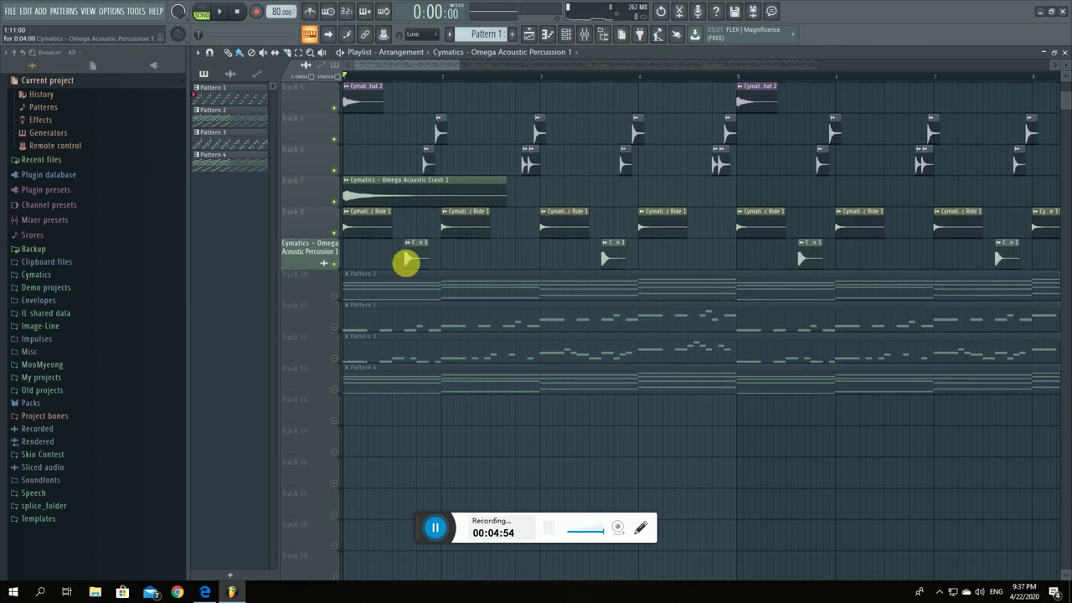
left_click(334, 296)
double_click(376, 295)
scroll(631, 114, "down", 2)
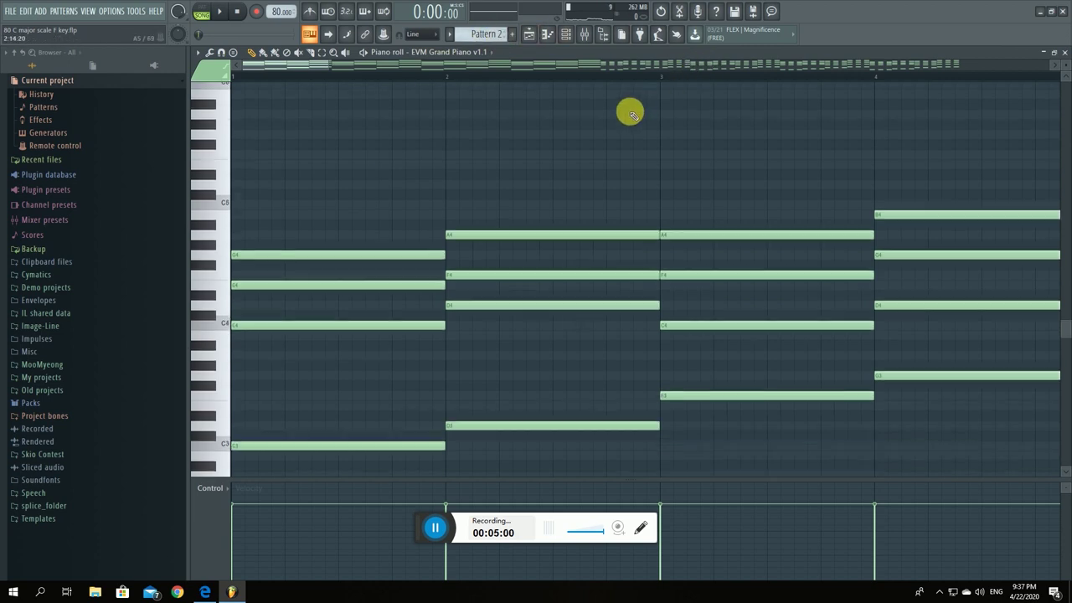
scroll(631, 114, "down", 1)
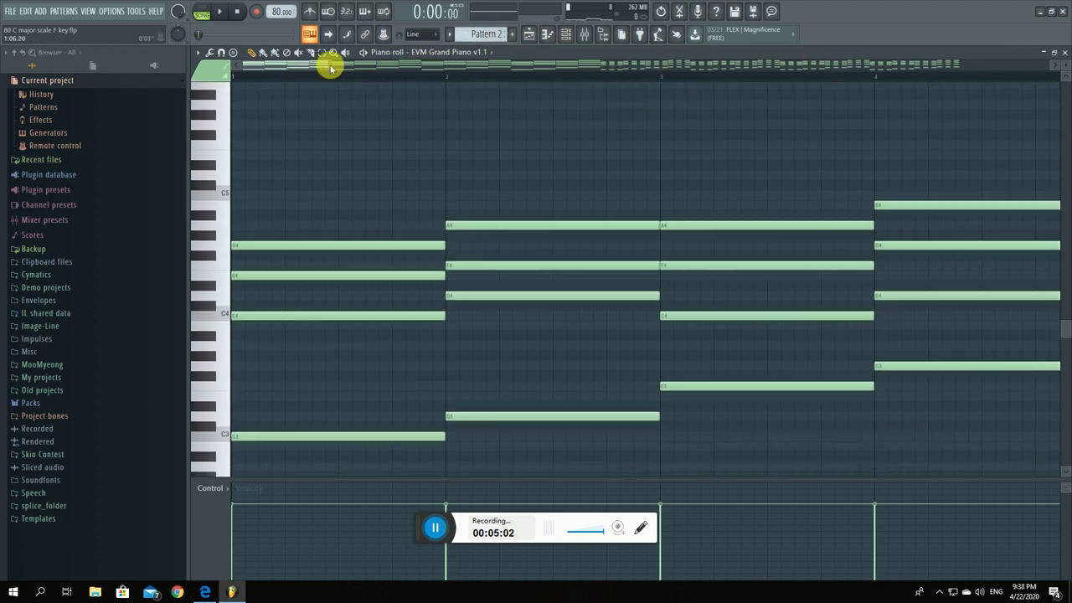
scroll(361, 65, "down", 2)
scroll(316, 165, "down", 3)
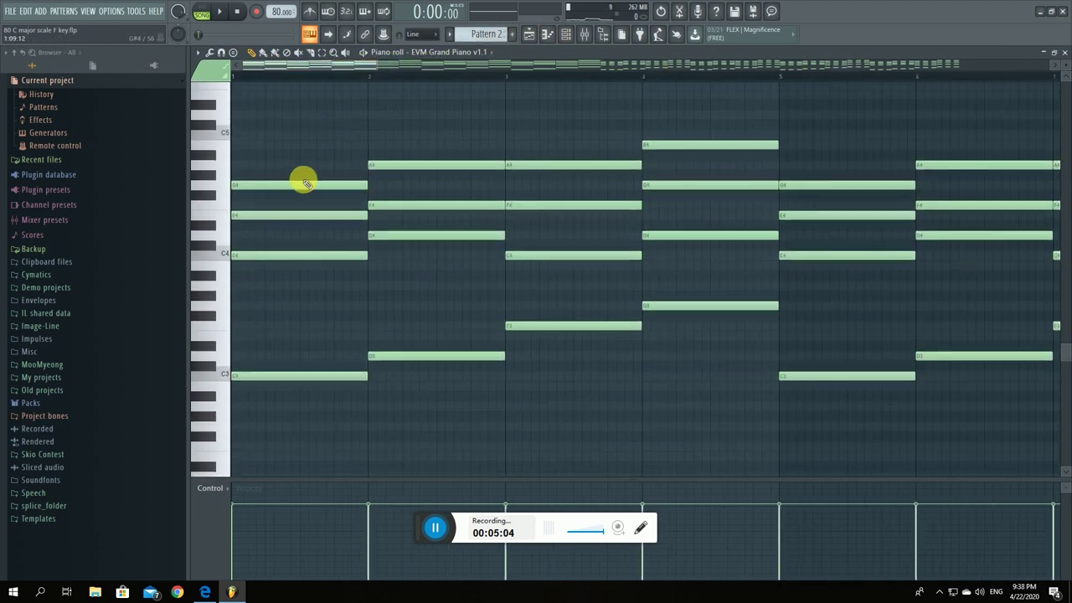
scroll(309, 176, "down", 3)
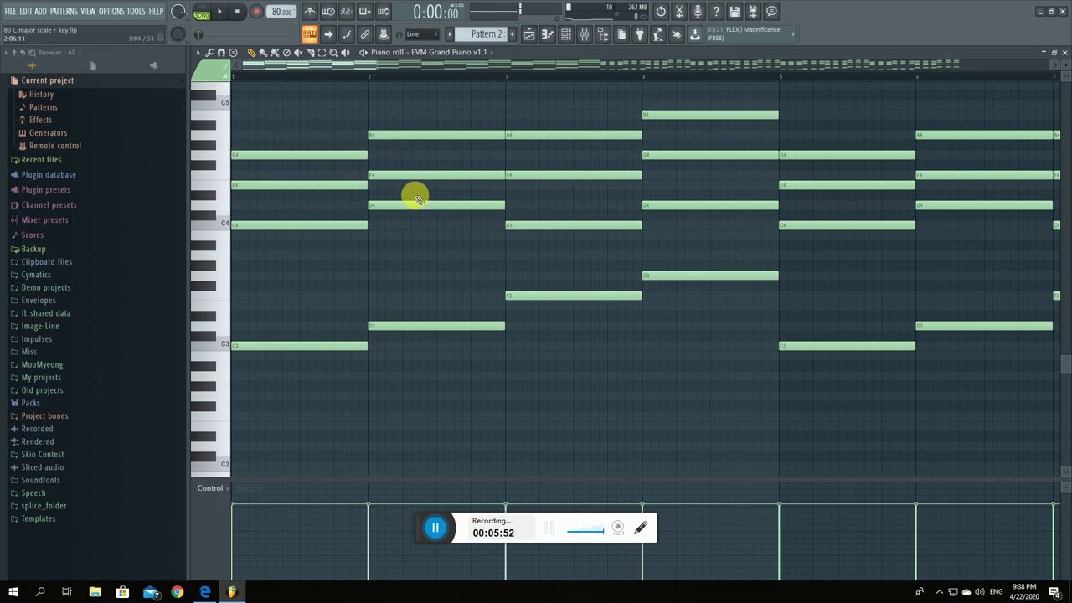
Select the C4 note in bar 3's chord, raise it an octave and lower it back.
key("super")
left_click(555, 221, "ctrl")
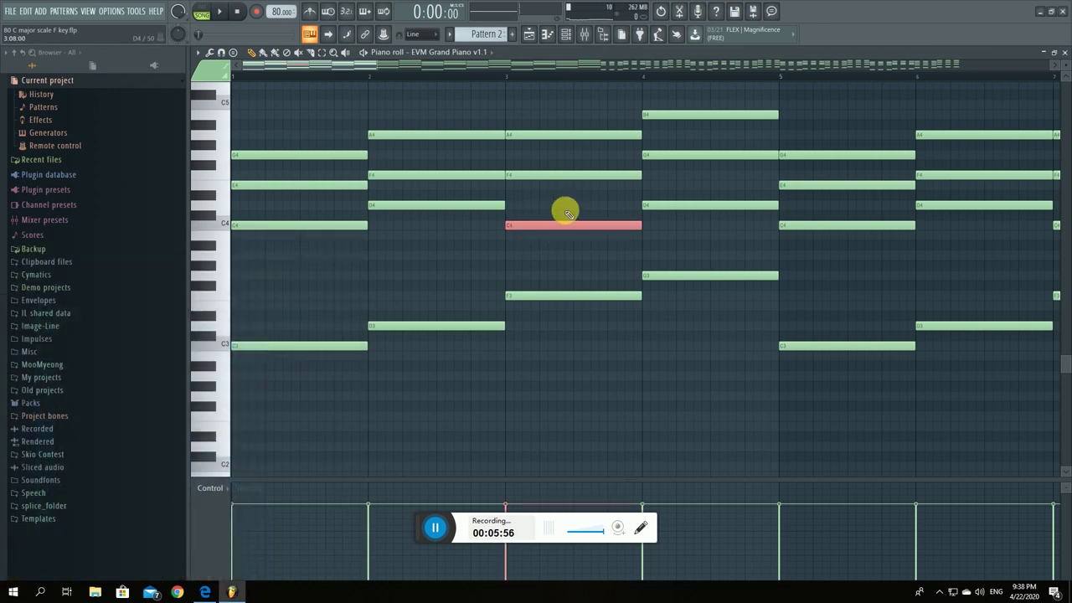
key("ctrl+Up")
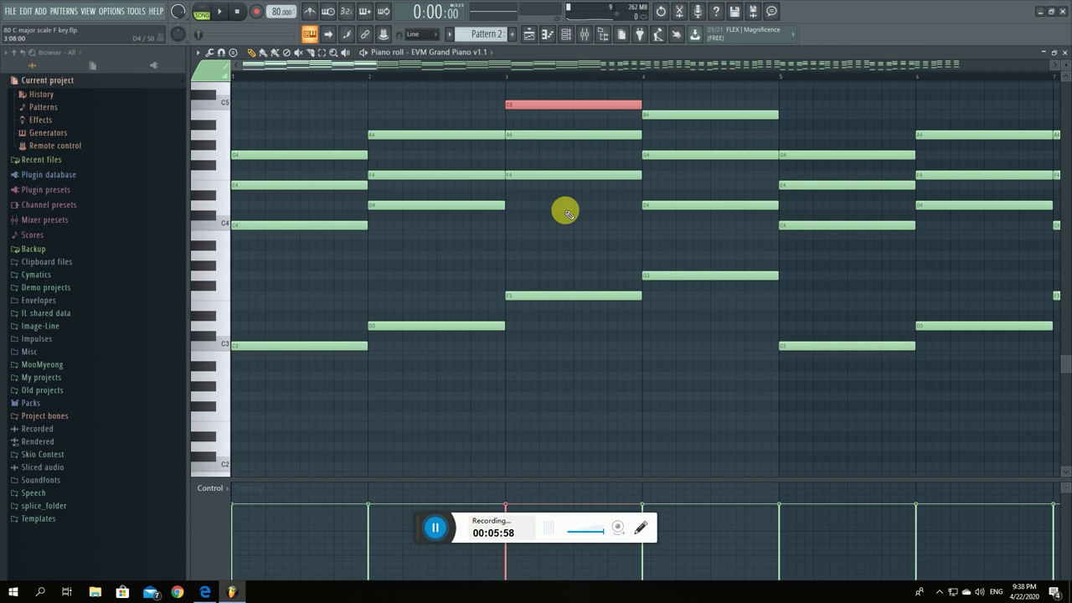
key("ctrl+Down")
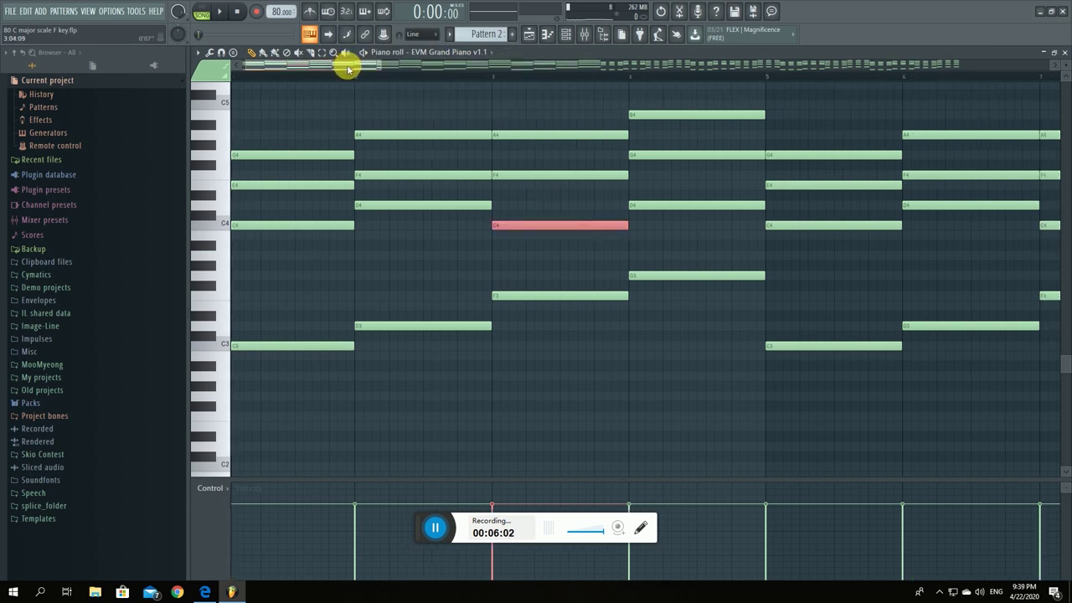
Select the D4 note in bar 4's chord, raise it an octave and lower it back.
left_click_drag(342, 65, 376, 65)
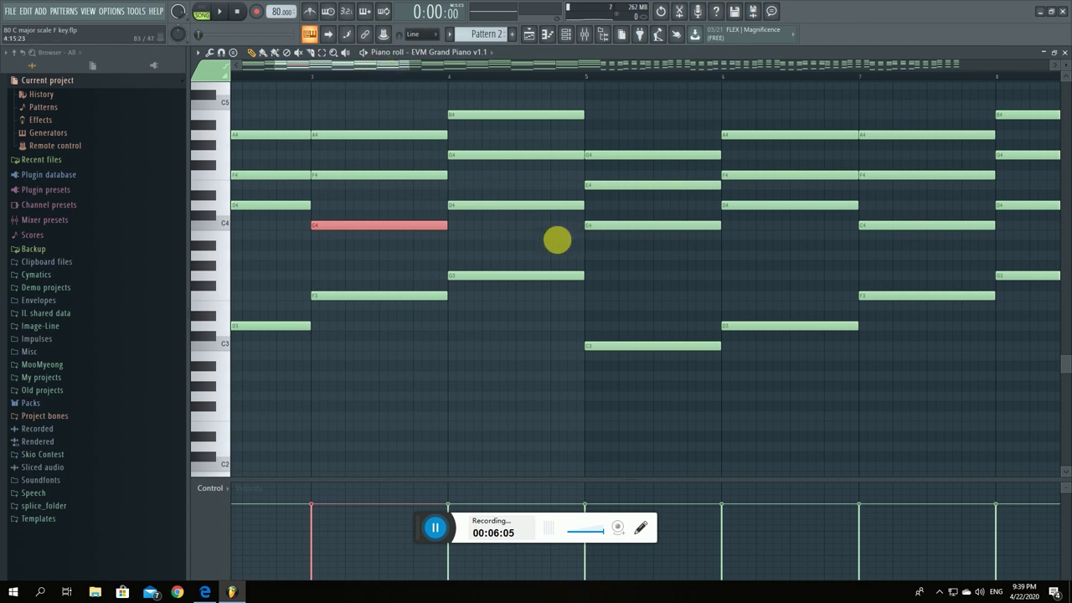
left_click(472, 206)
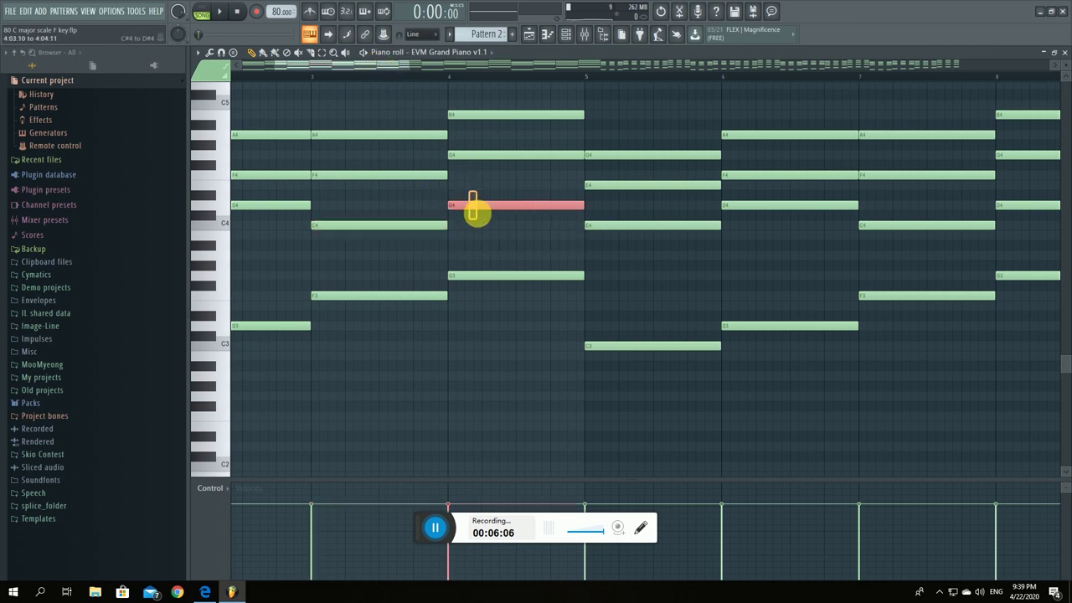
key("ctrl+Up")
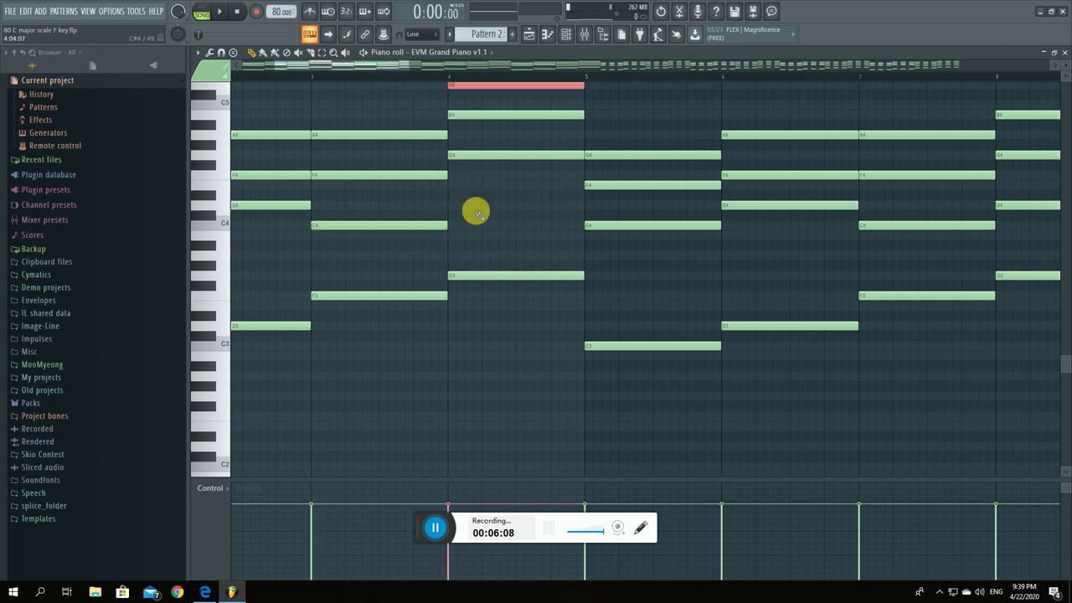
key("ctrl+Down")
Examine Pattern 2's short repeated chords from bar 17 and its long chords in the first 16 bars.
scroll(473, 209, "down", 5)
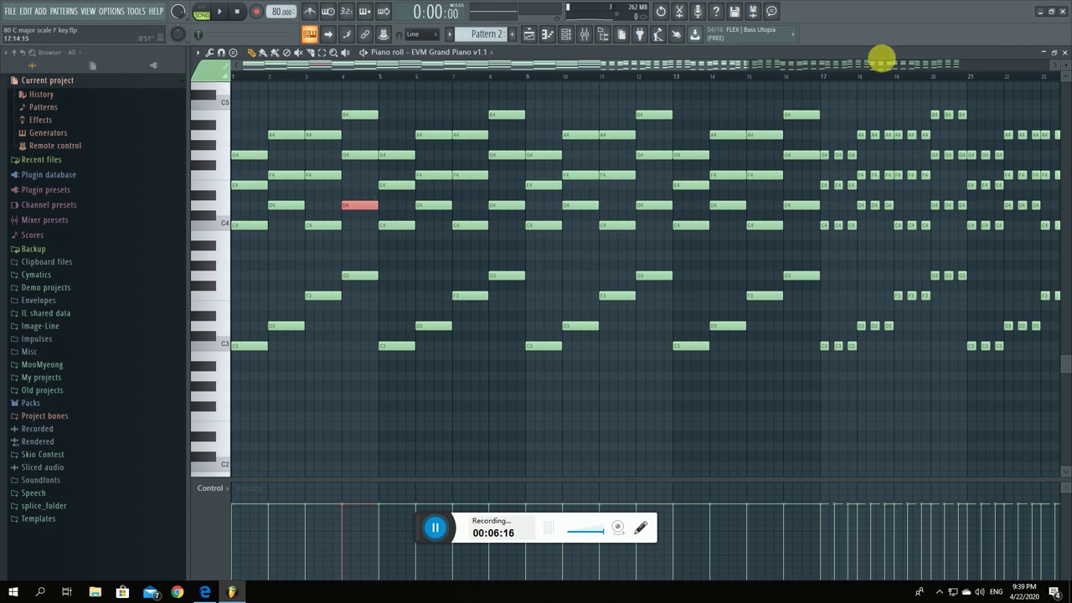
left_click_drag(337, 68, 442, 79)
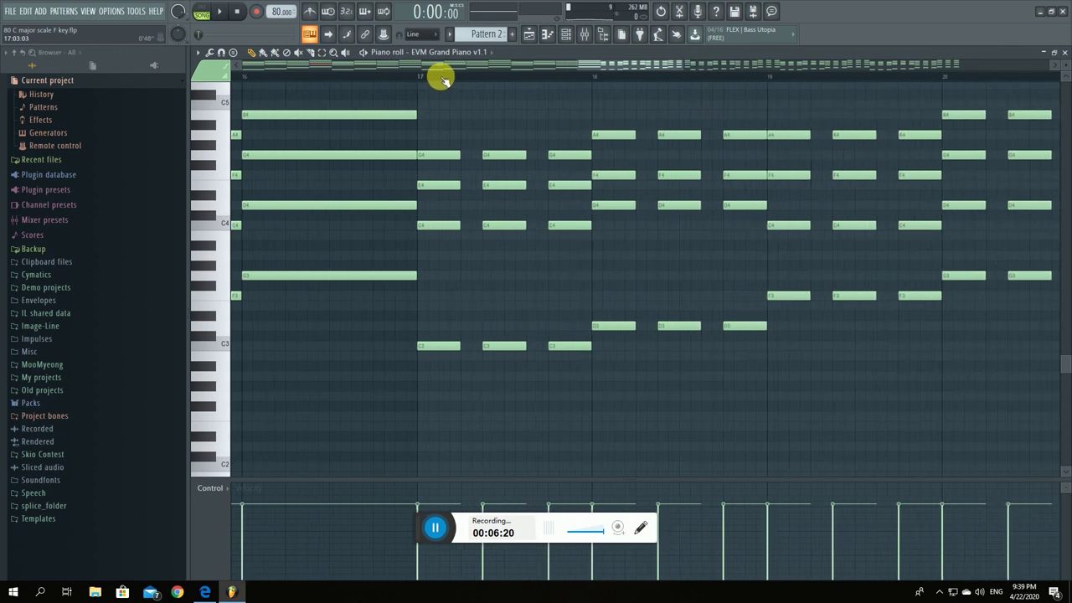
left_click_drag(425, 72, 242, 66)
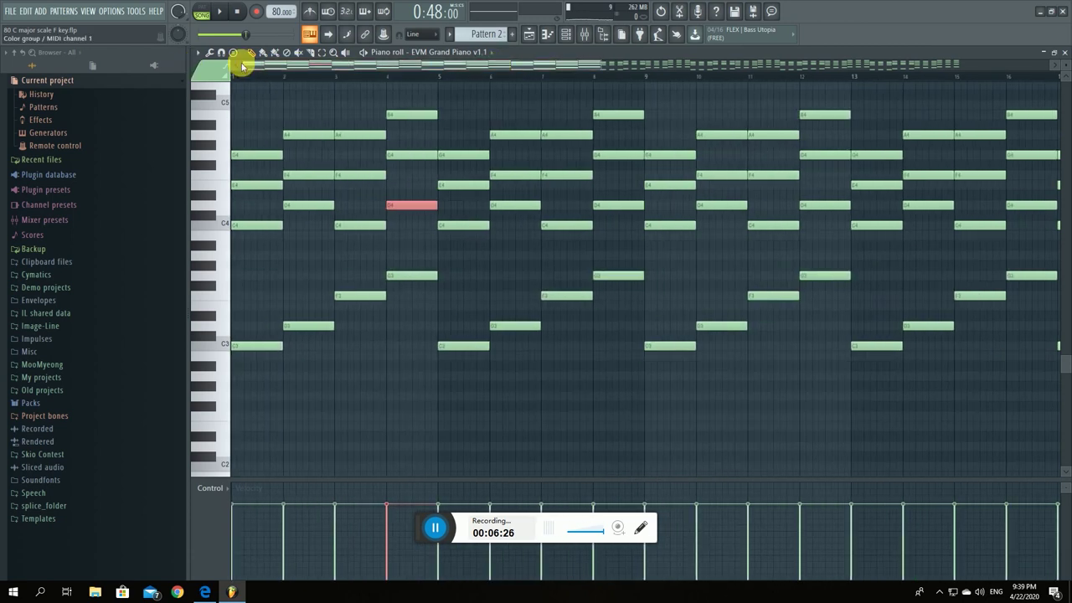
Return to the playlist and play the drums with Pattern 2's piano chords from the start.
left_click(531, 37)
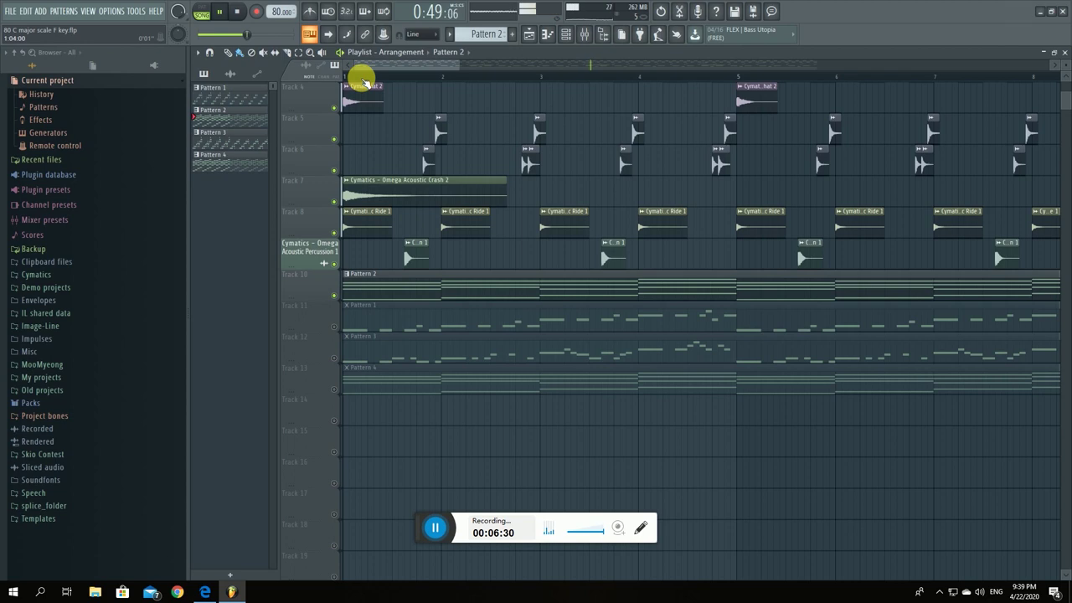
left_click(222, 12)
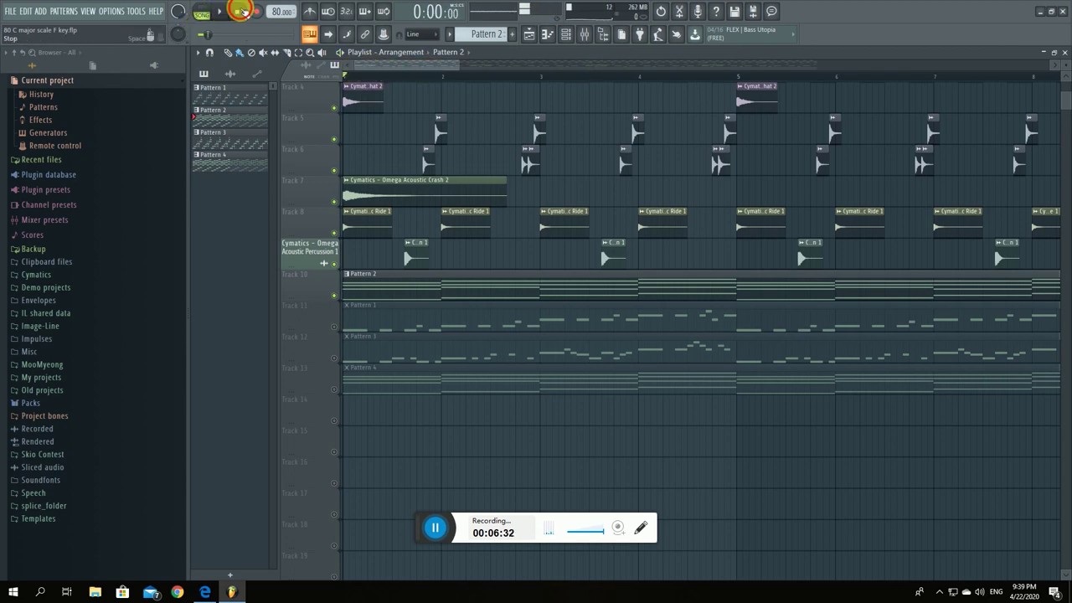
left_click_drag(458, 64, 685, 65)
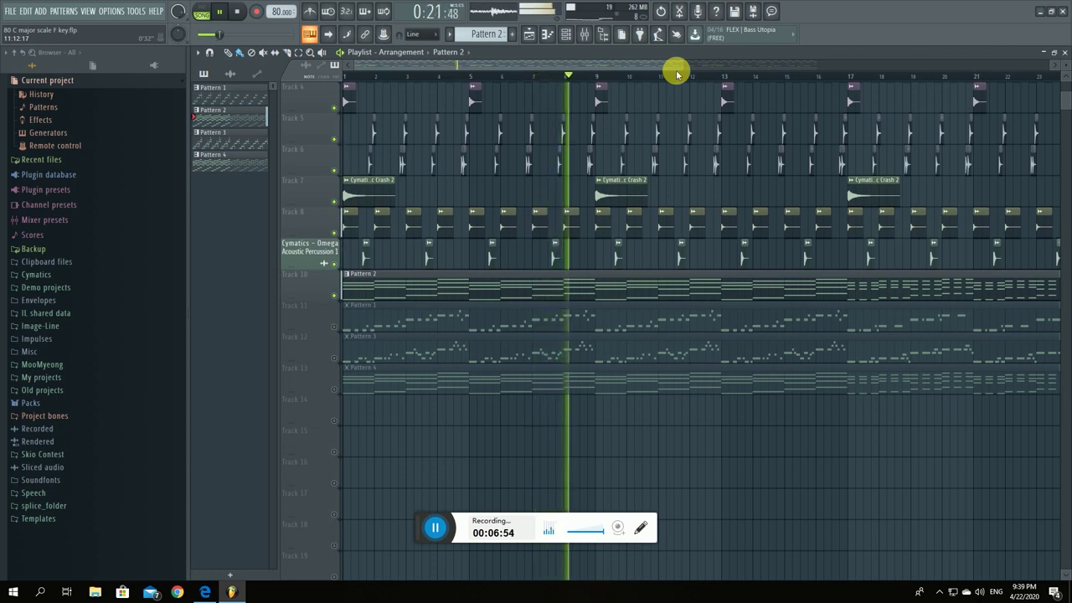
Play the drums and piano chords from bar 17 to hear the short repeated chord section, and stop playback.
key("space")
left_click(850, 81)
key("space")
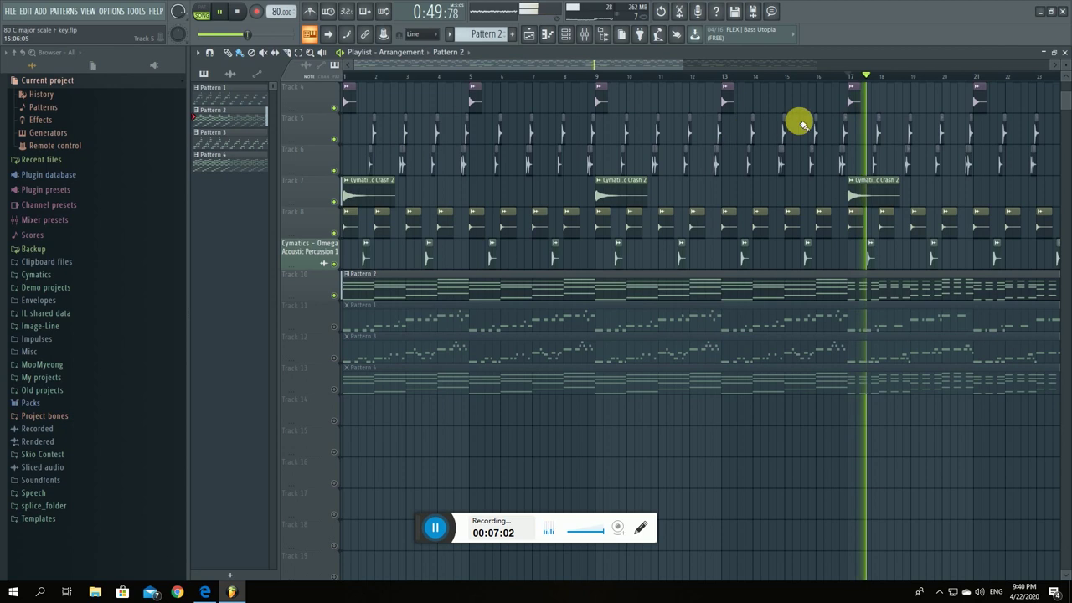
left_click_drag(622, 59, 749, 47)
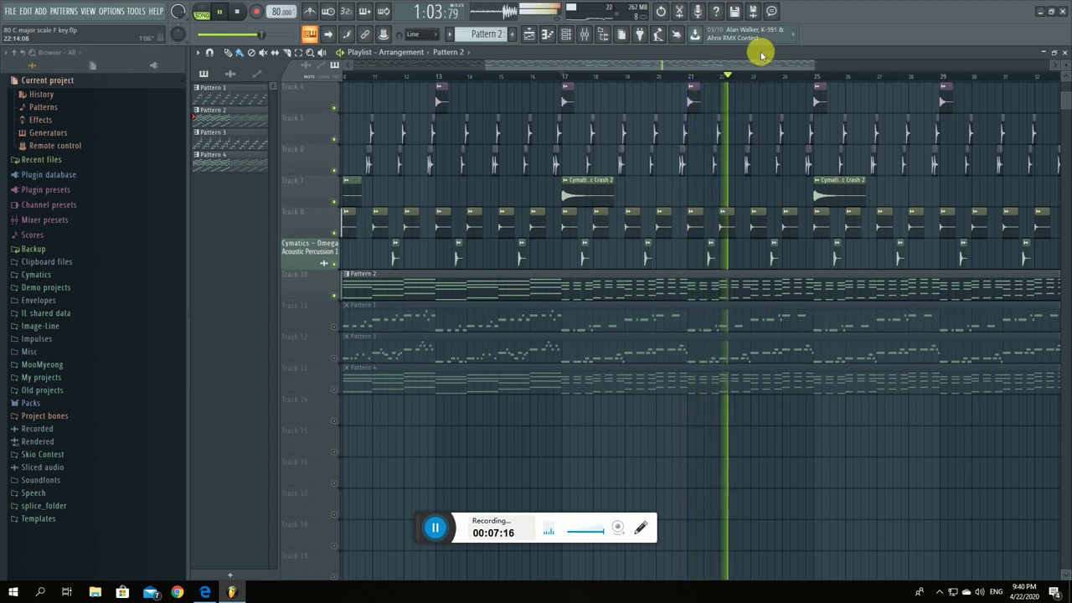
left_click_drag(763, 65, 774, 65)
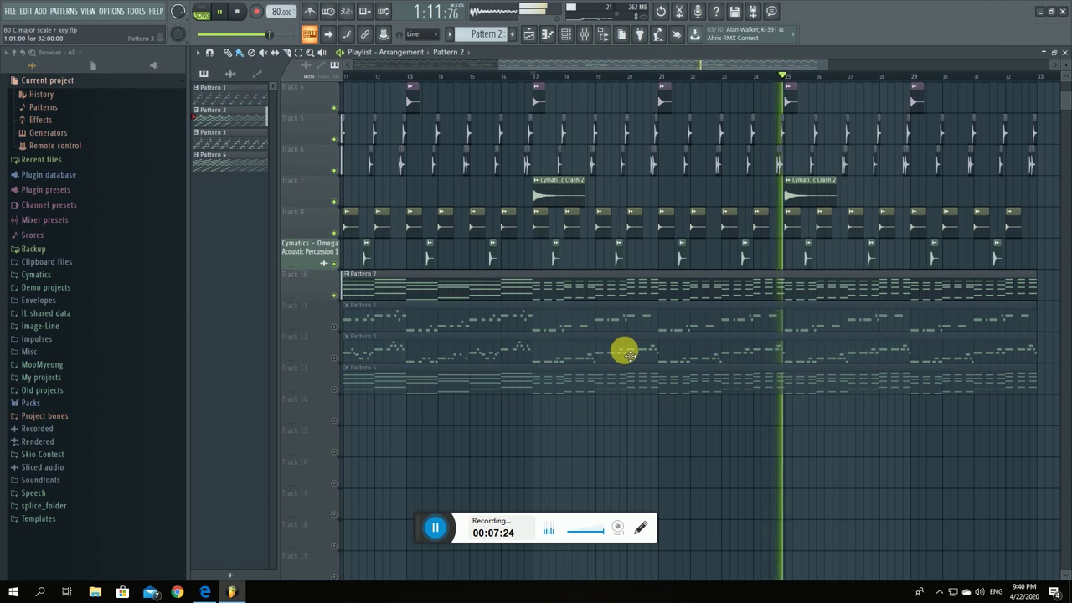
key("space")
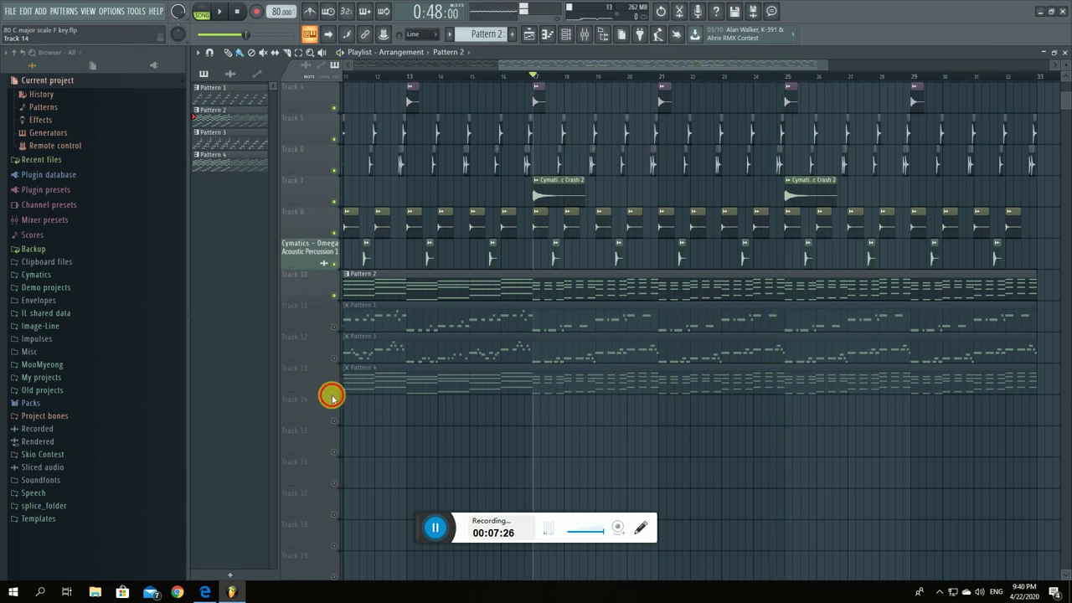
Open Pattern 4 from Track 13 in the piano roll with its first 16 bars in view.
double_click(382, 377)
left_click_drag(546, 63, 249, 65)
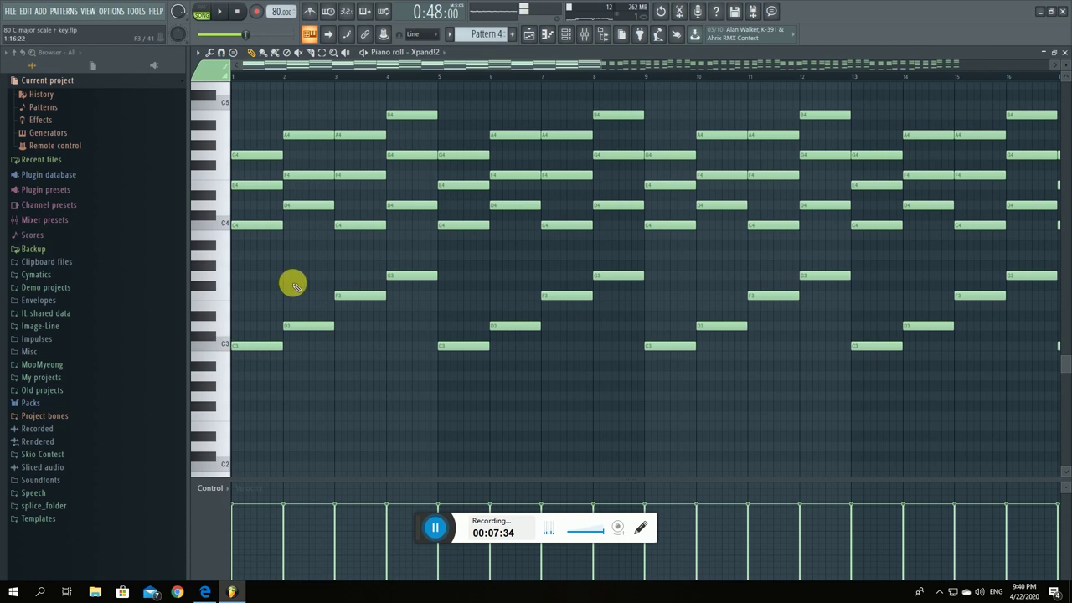
Return to the playlist, mute Track 10, play the drums with Pattern 4's chords from the start, and bring Track 10 back in.
left_click_drag(597, 69, 745, 67)
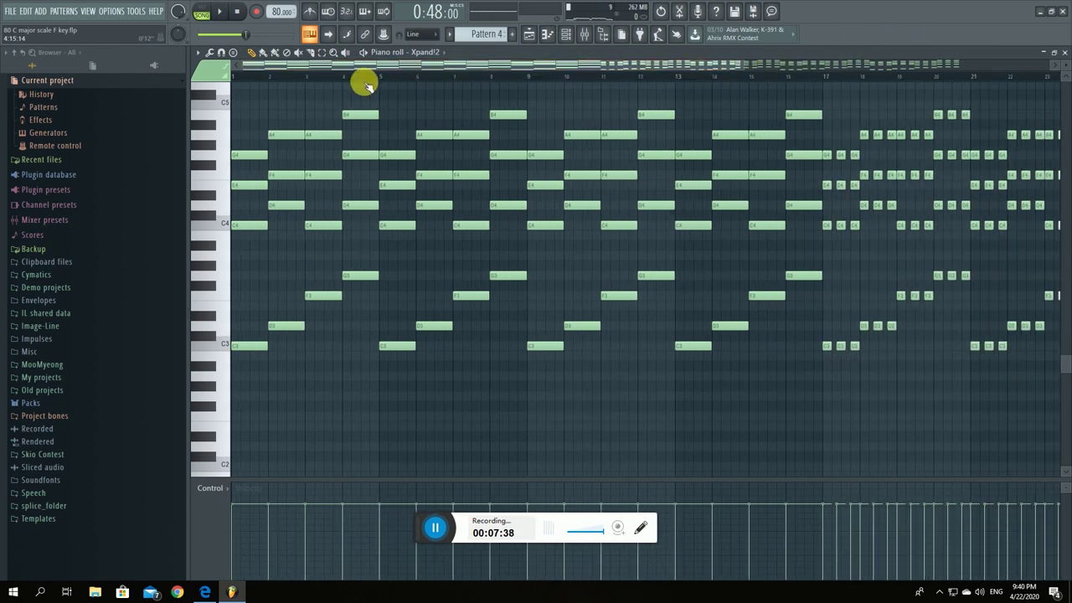
left_click(523, 37)
left_click(335, 295)
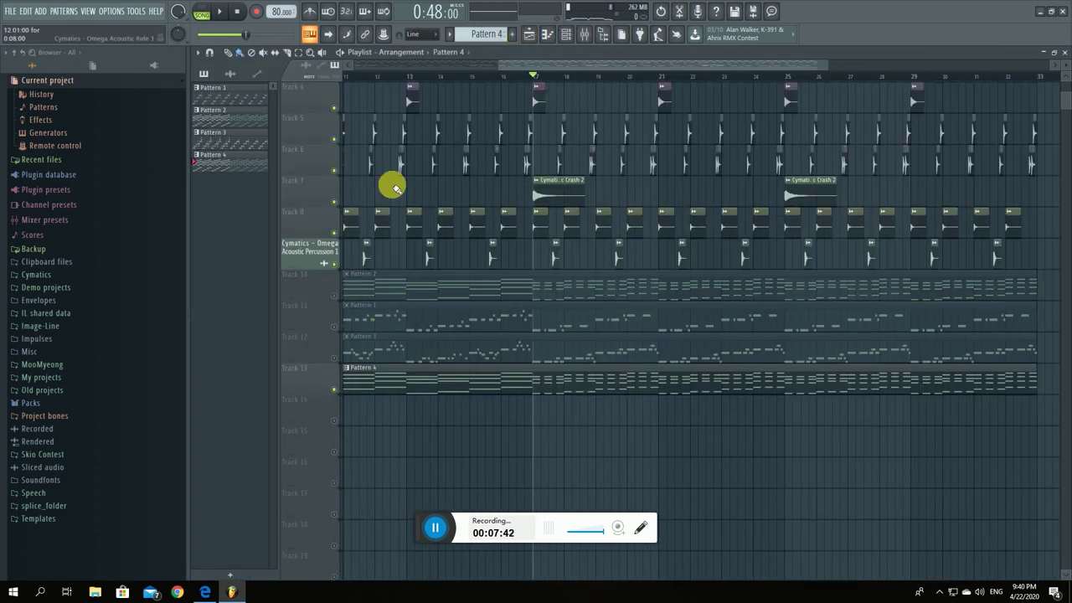
left_click_drag(525, 63, 366, 71)
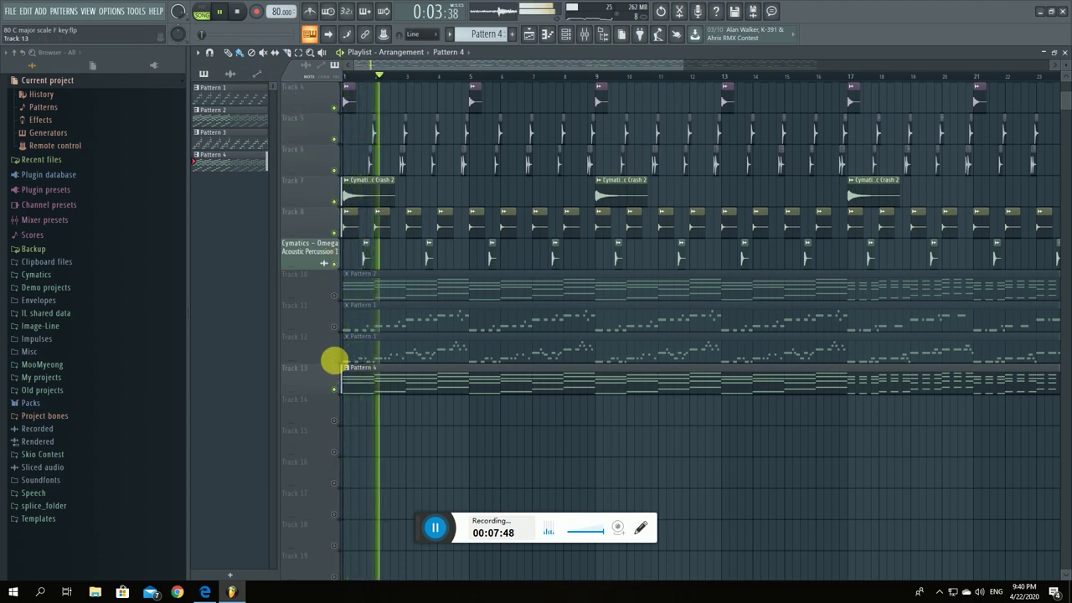
left_click(334, 296)
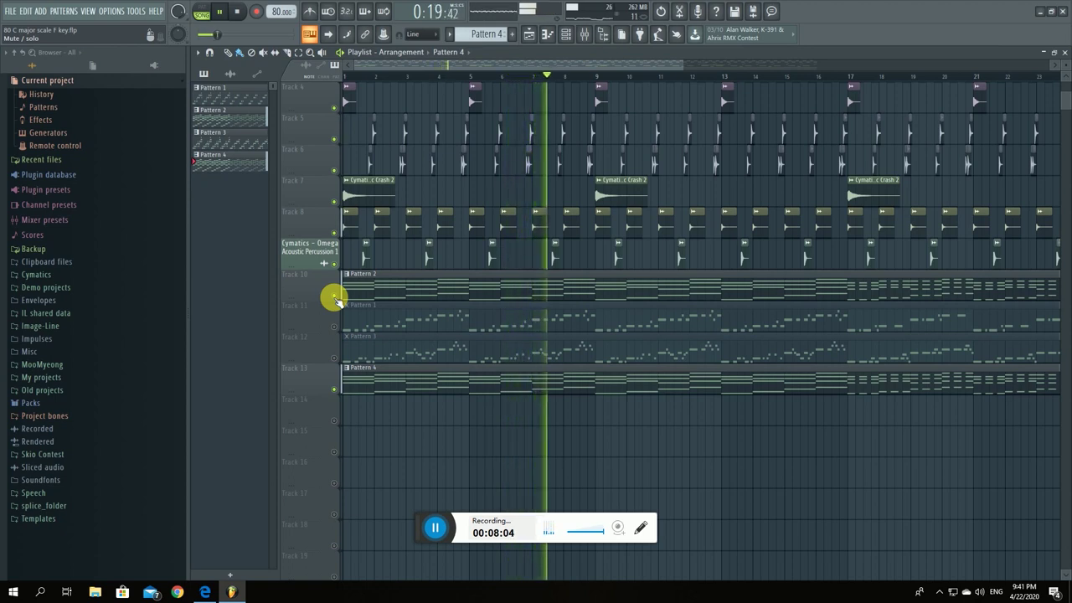
Play the section from bar 17 with Track 10 muted, unmute it to layer both chord patterns, and stop playback.
left_click(334, 295)
key("space")
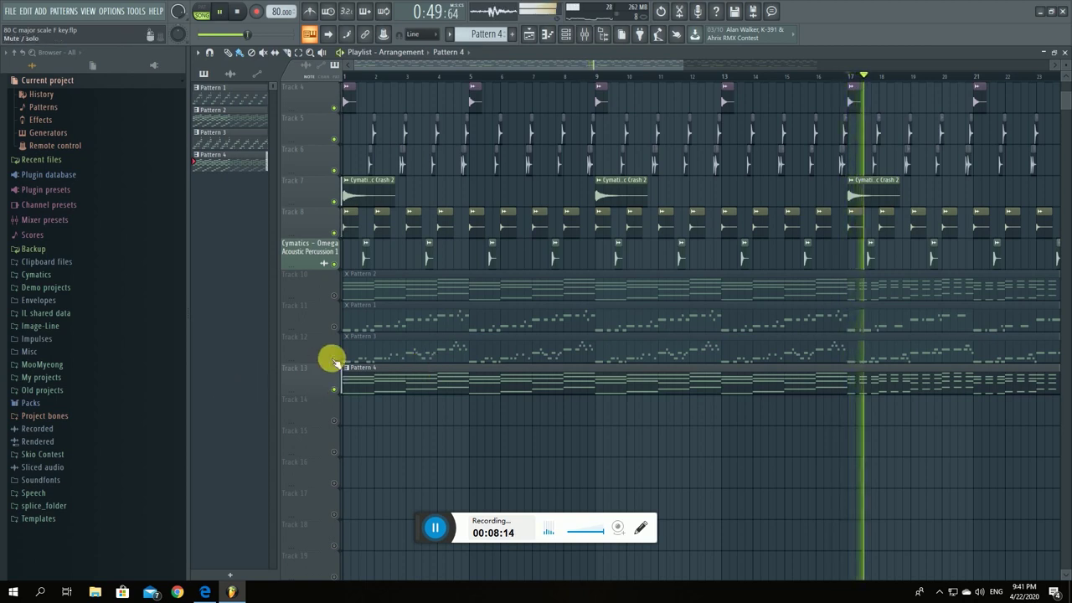
left_click(335, 294)
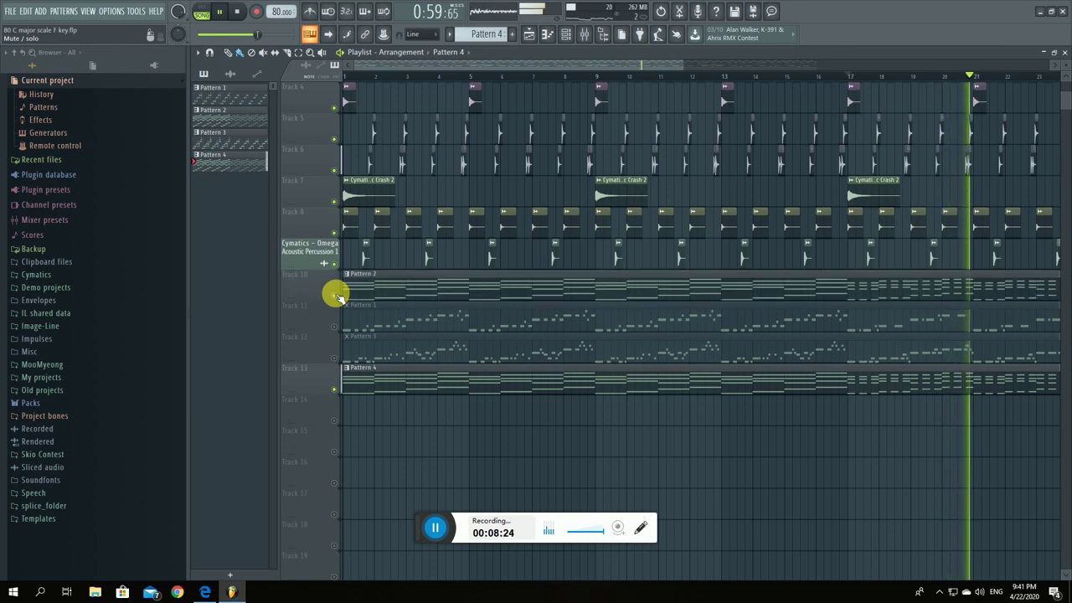
left_click_drag(623, 65, 694, 66)
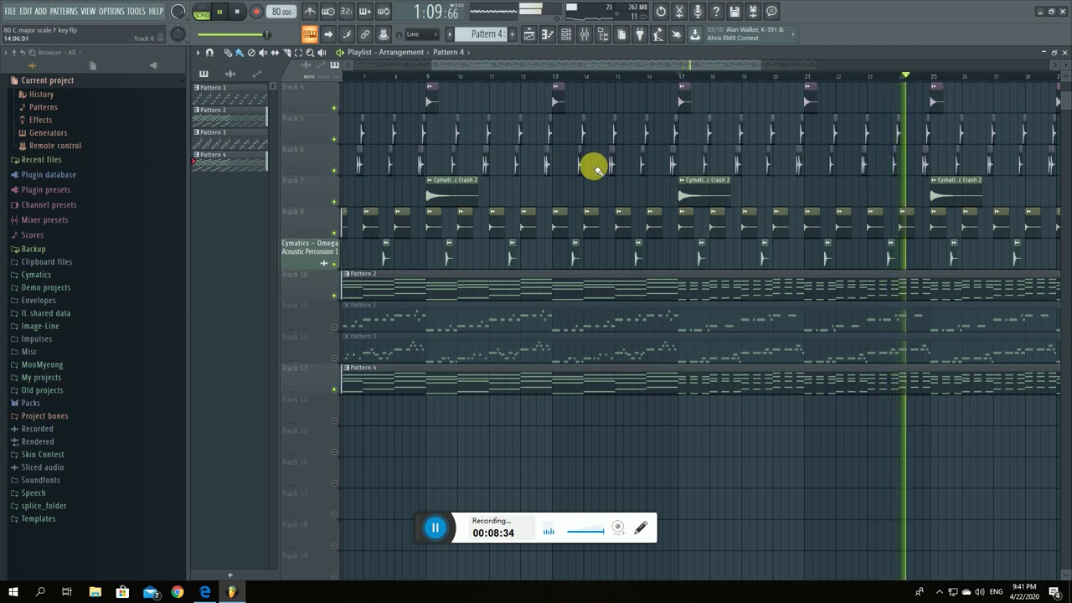
key("space")
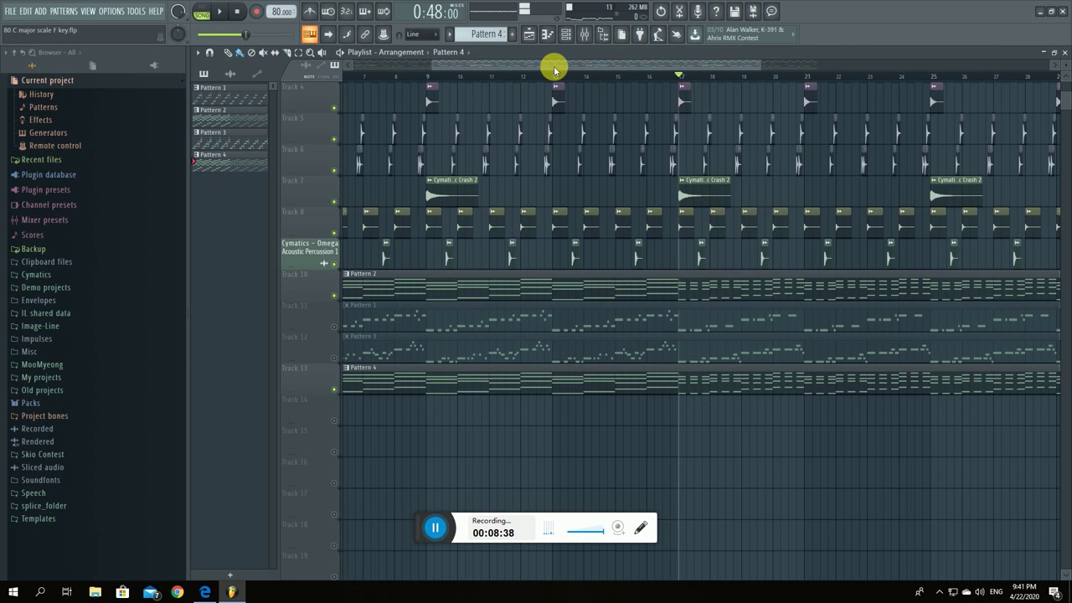
Mute the chord patterns on Tracks 13 and 10 and unmute Pattern 1 on Track 11.
left_click_drag(554, 67, 344, 84)
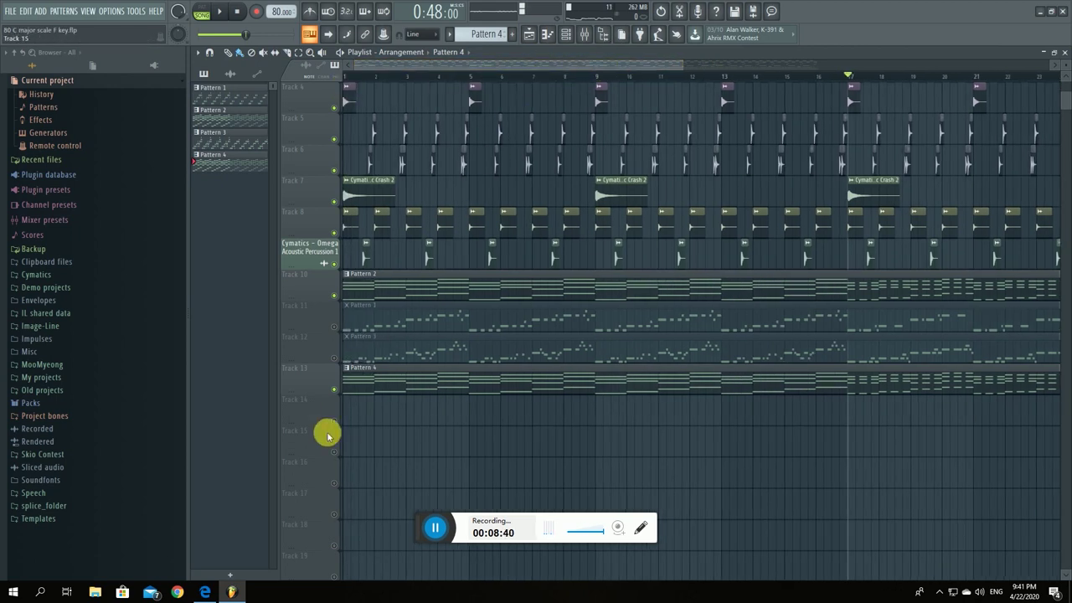
left_click(335, 389)
left_click(335, 296)
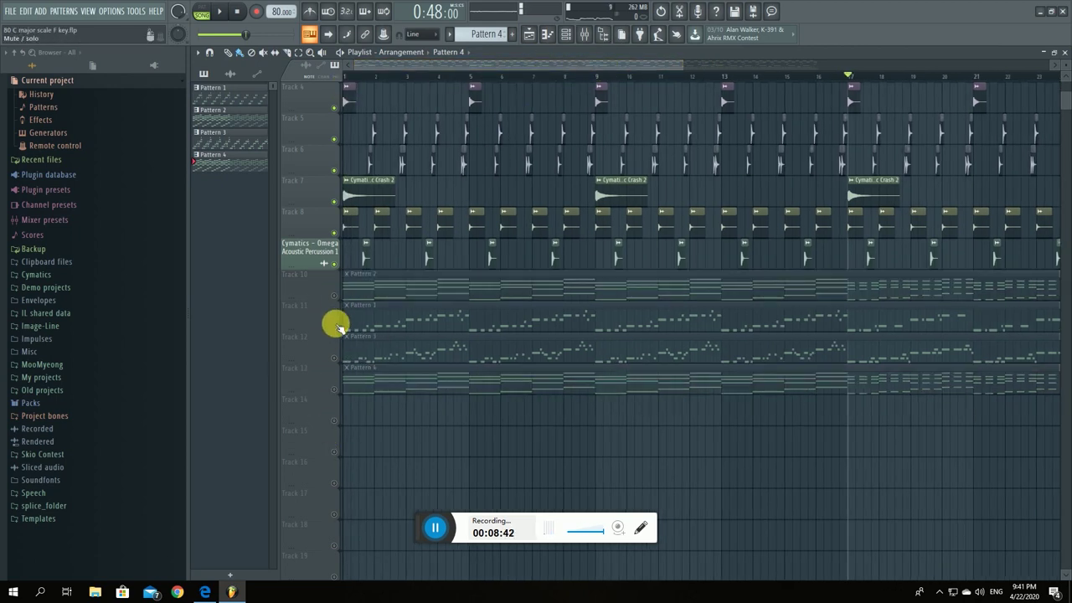
left_click(336, 327)
Open Pattern 1 from Track 11 in the piano roll and examine the BooBass notes of its first four bars.
double_click(407, 324)
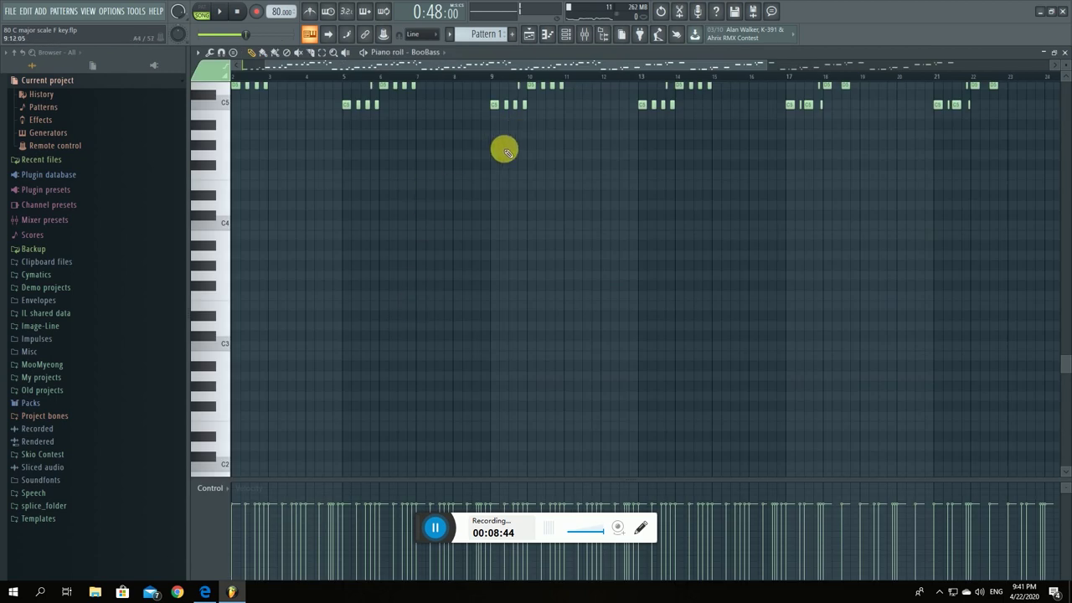
scroll(519, 136, "up", 8)
left_click_drag(492, 65, 273, 84)
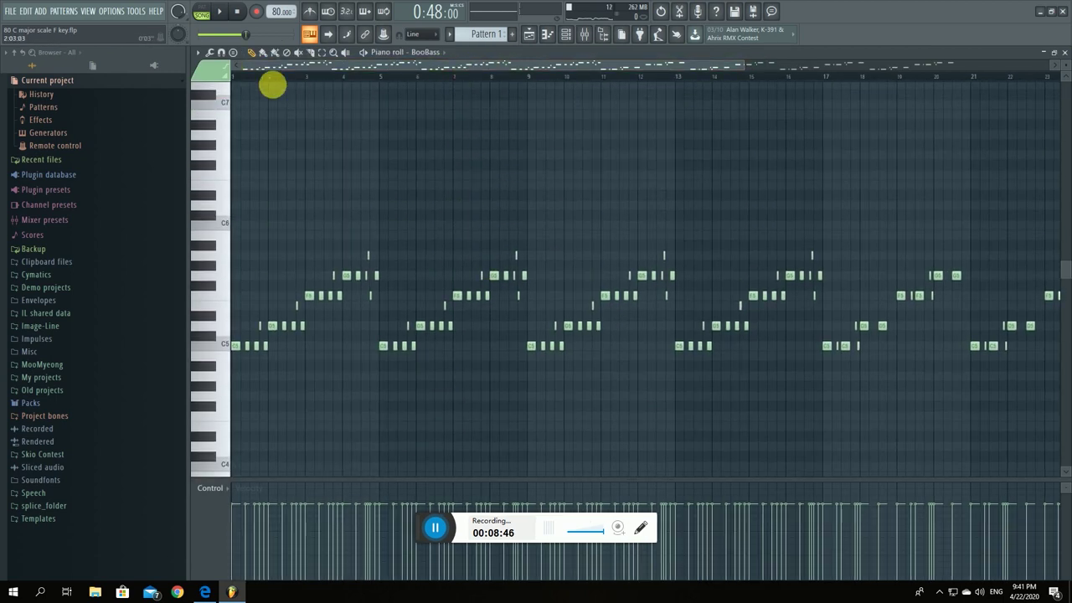
scroll(259, 346, "up", 3)
left_click_drag(436, 67, 289, 70)
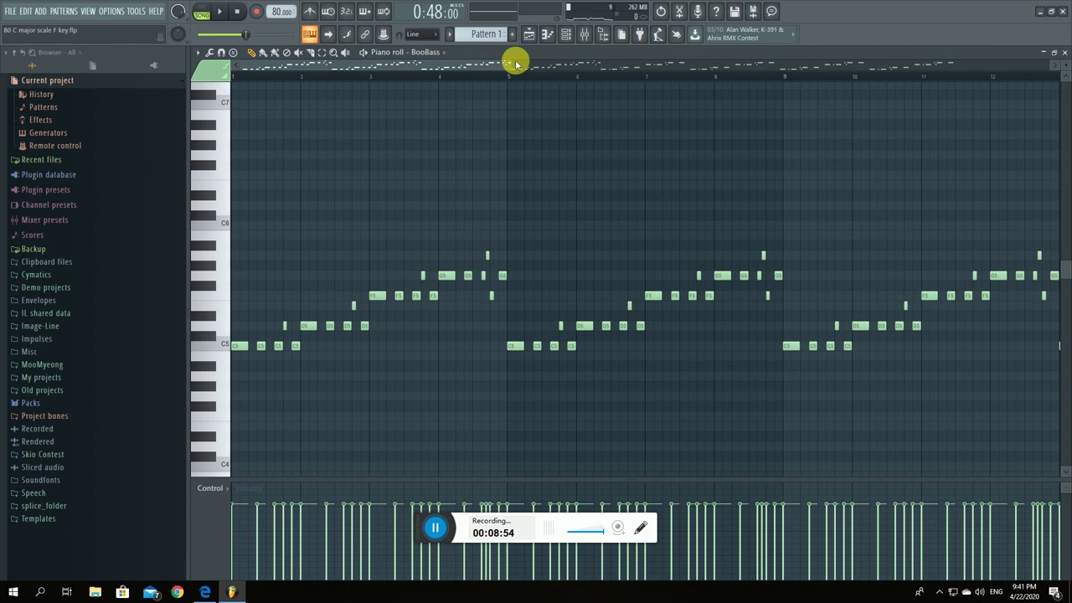
left_click_drag(509, 64, 485, 67)
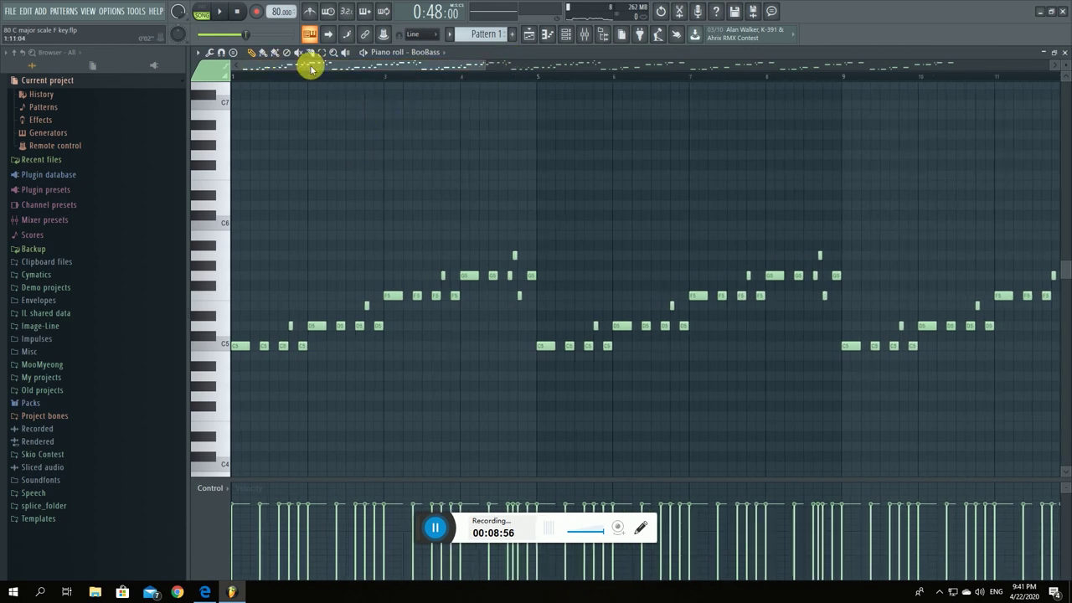
left_click_drag(484, 66, 350, 72)
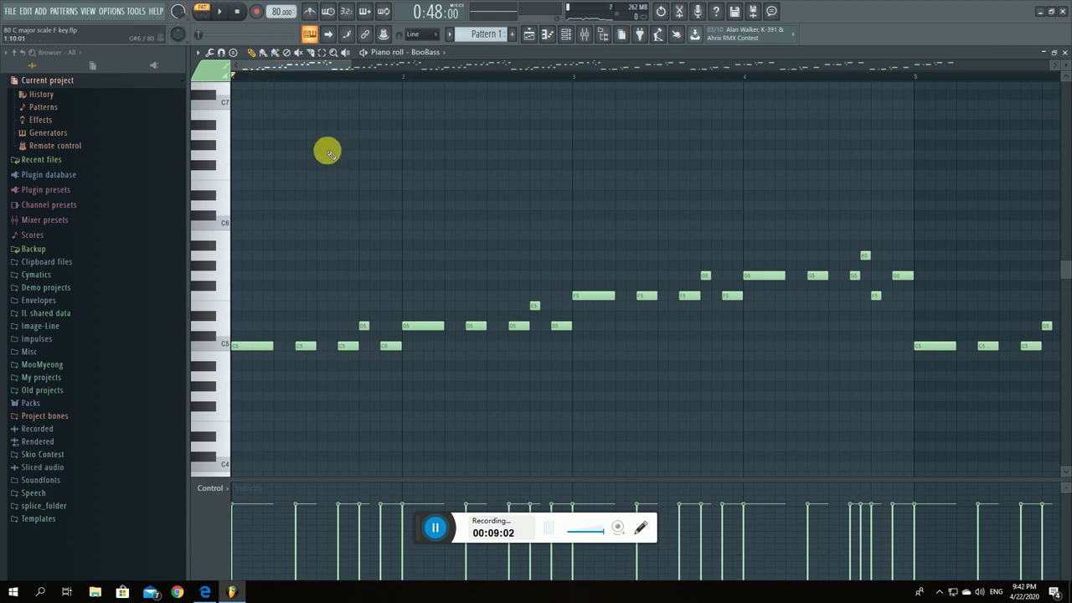
Play Pattern 1's bass line on its own from the start, following its notes through the first 16 bars, and stop playback.
key("space")
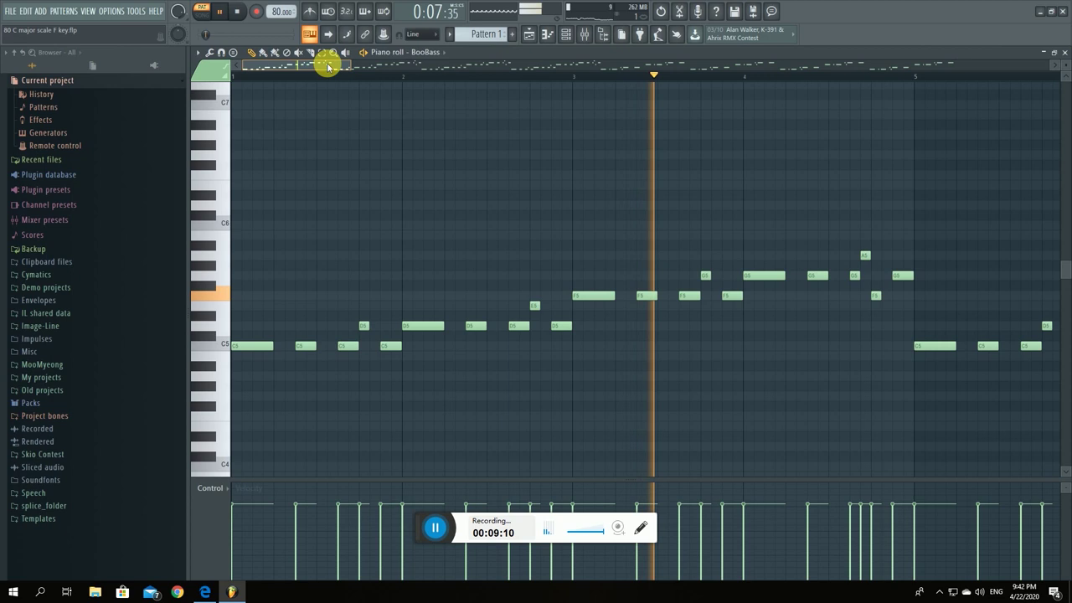
left_click_drag(327, 65, 343, 65)
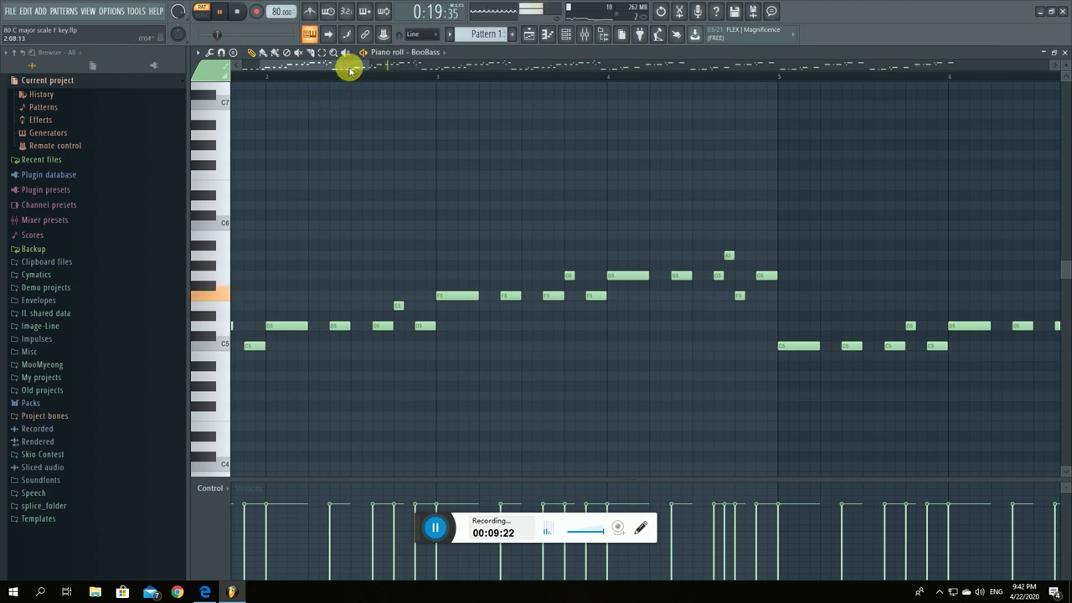
left_click_drag(364, 64, 600, 65)
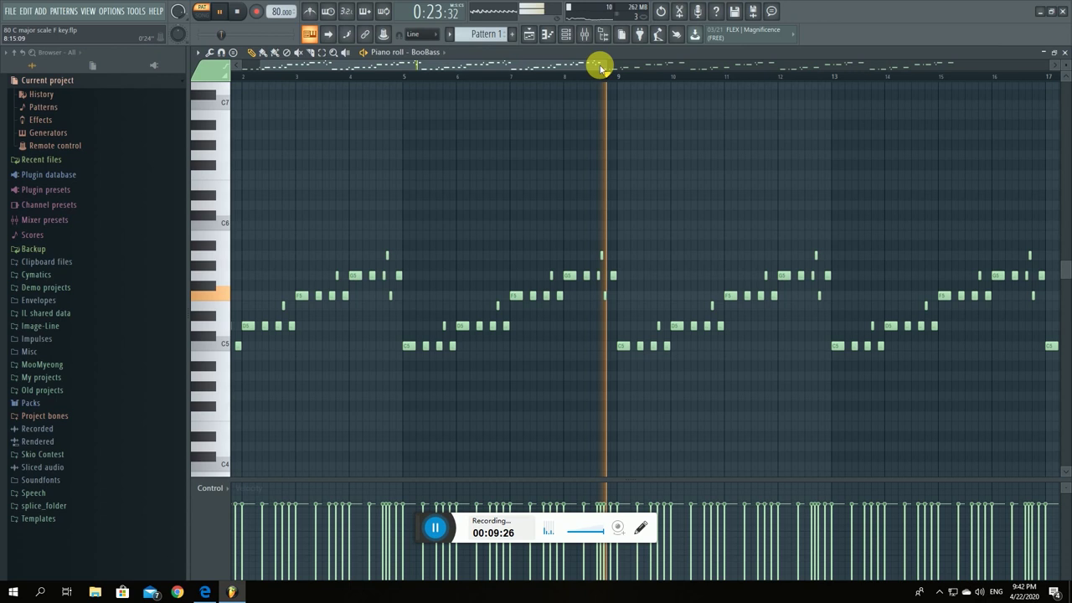
key("space")
Play Pattern 1's bass line on its own from bar 17 and stop playback.
left_click_drag(598, 64, 801, 58)
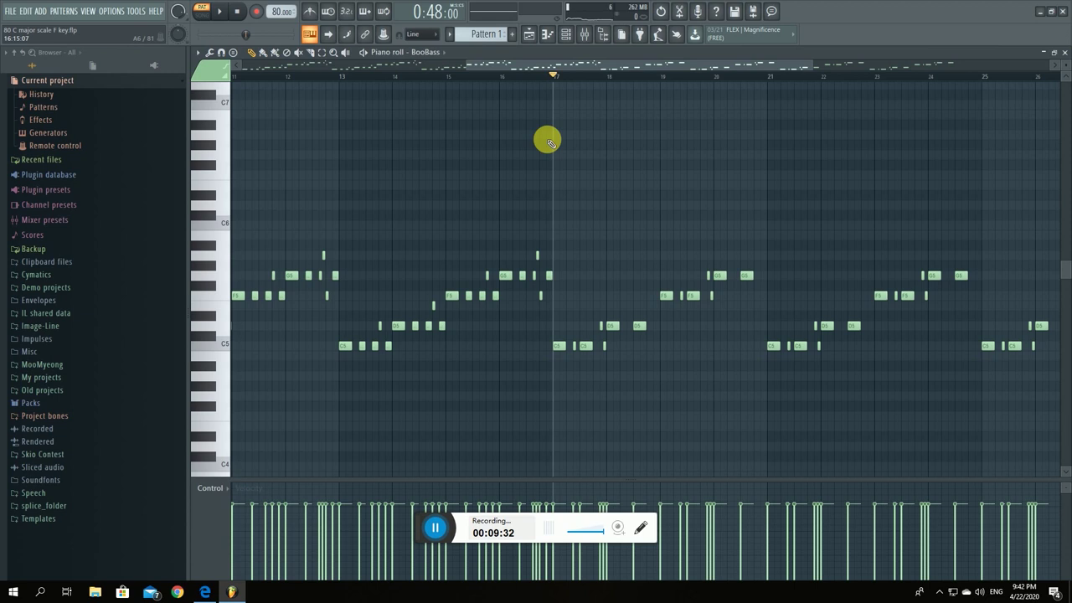
key("space")
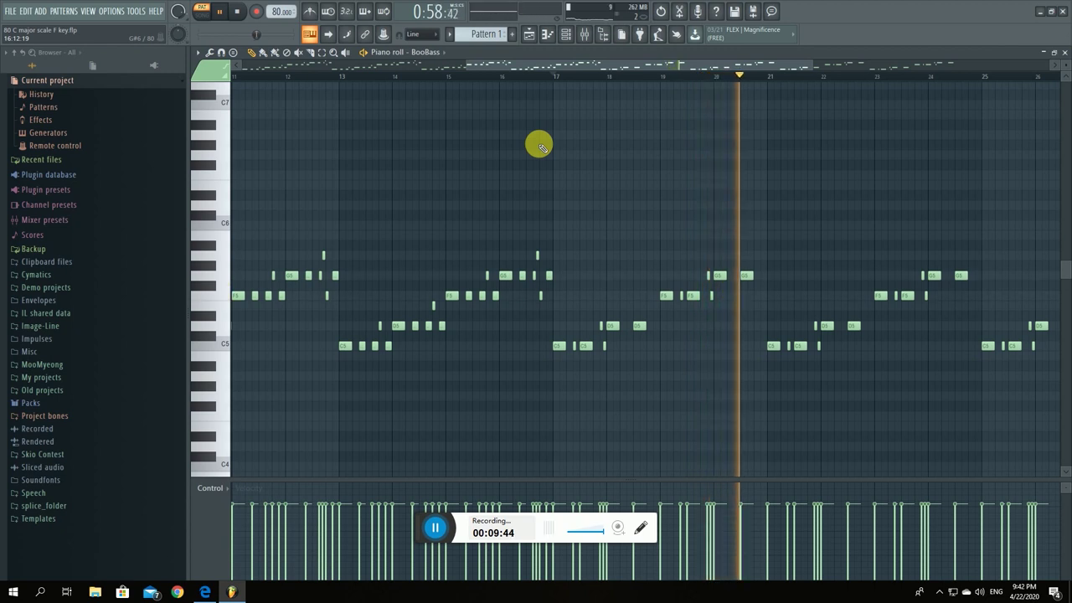
key("space")
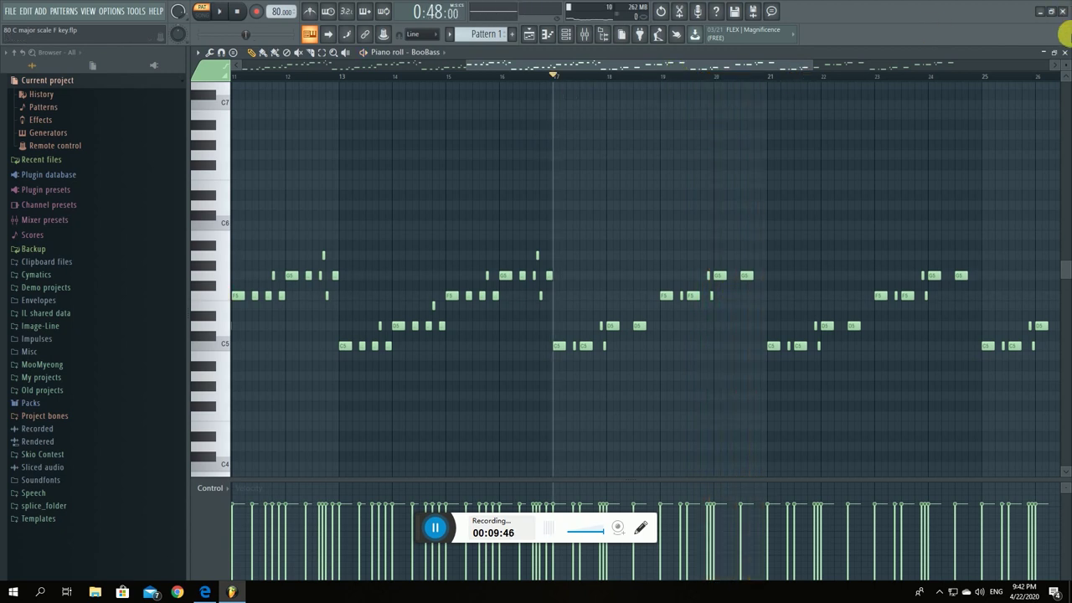
Return to the playlist, close the channel rack, and unmute Tracks 10 and 13 alongside Pattern 1 on Track 11.
left_click(1061, 50)
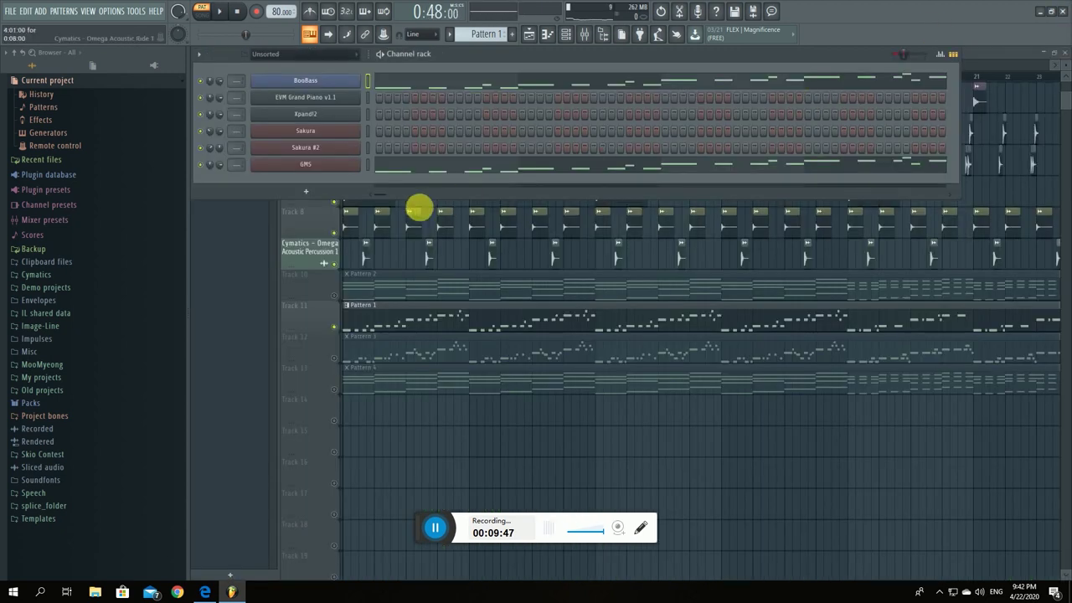
left_click(981, 54)
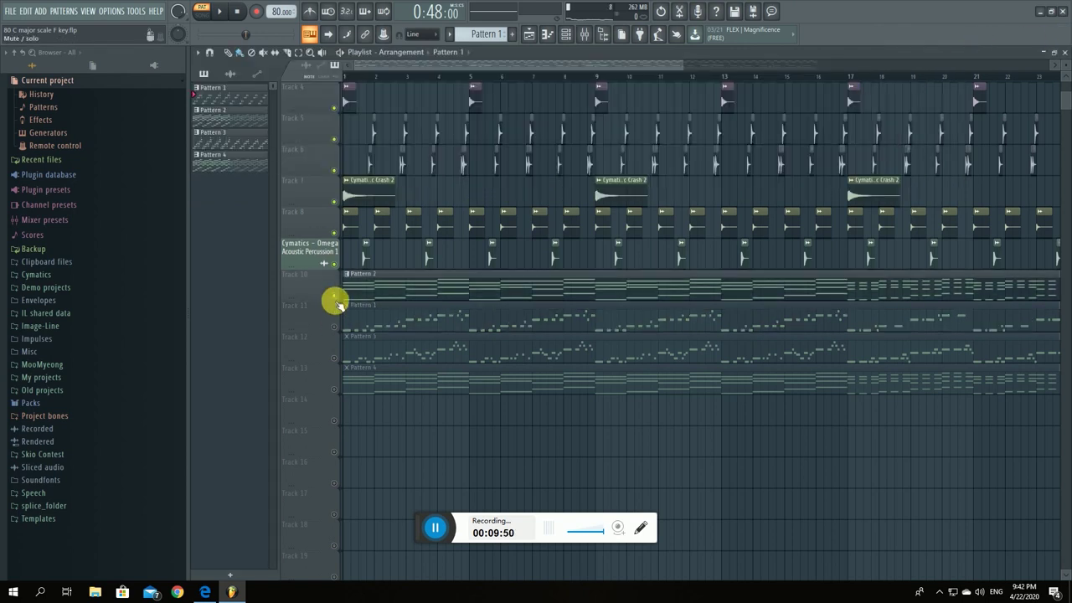
left_click(335, 390)
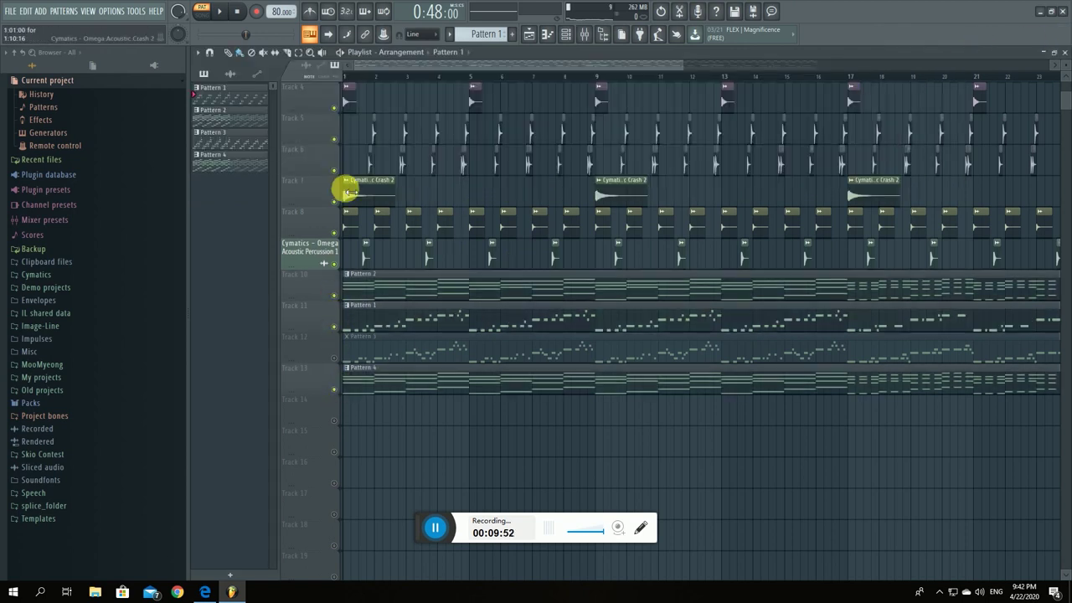
Play the drums, both chord patterns and the bass from the start and from bar 17, and stop playback.
scroll(325, 165, "up", 3)
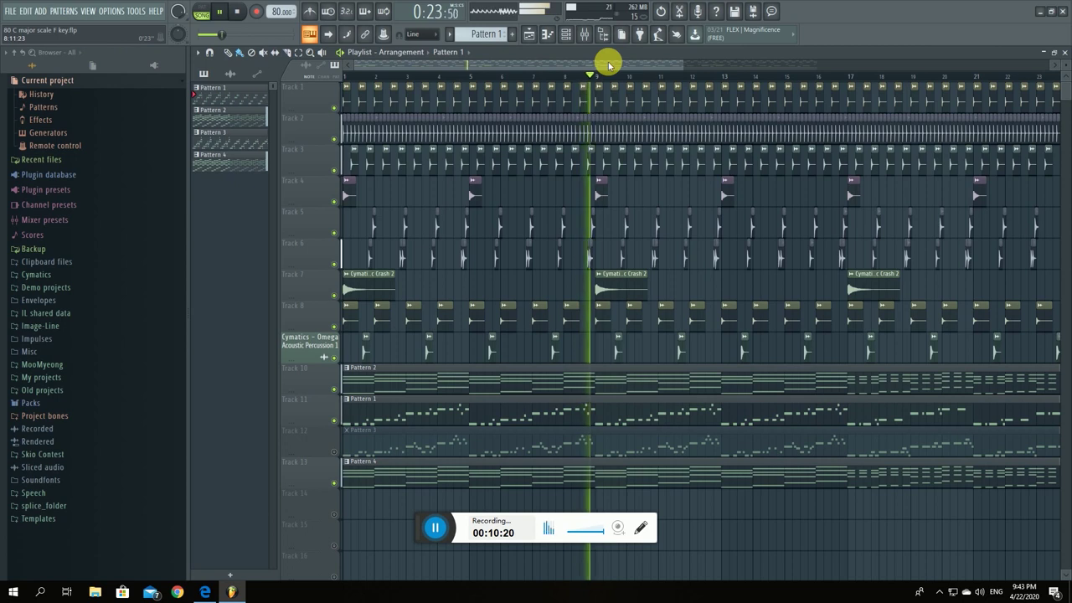
left_click_drag(680, 64, 777, 82)
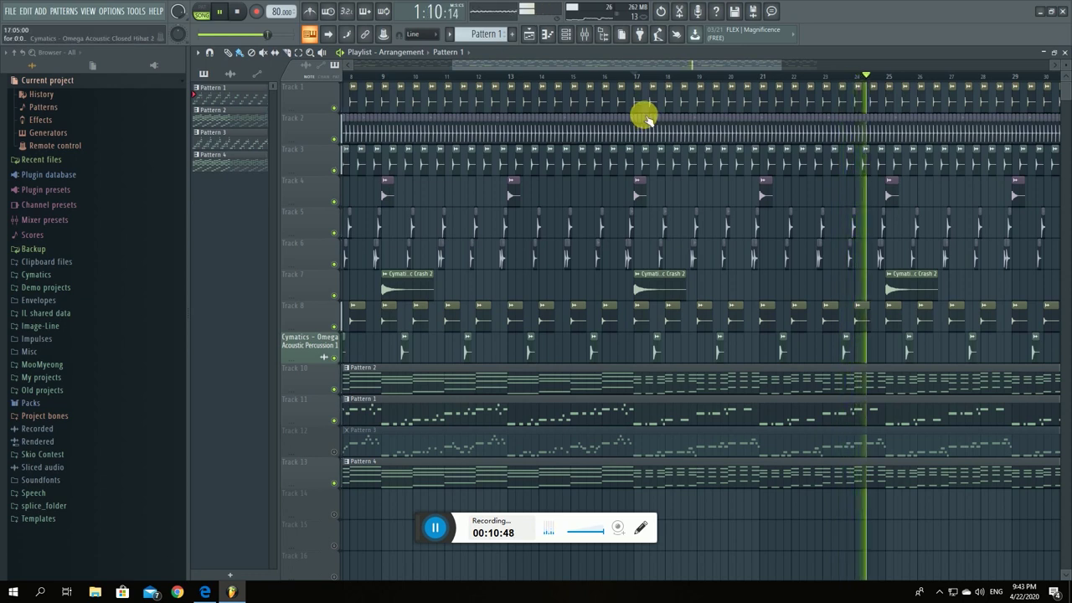
key("space")
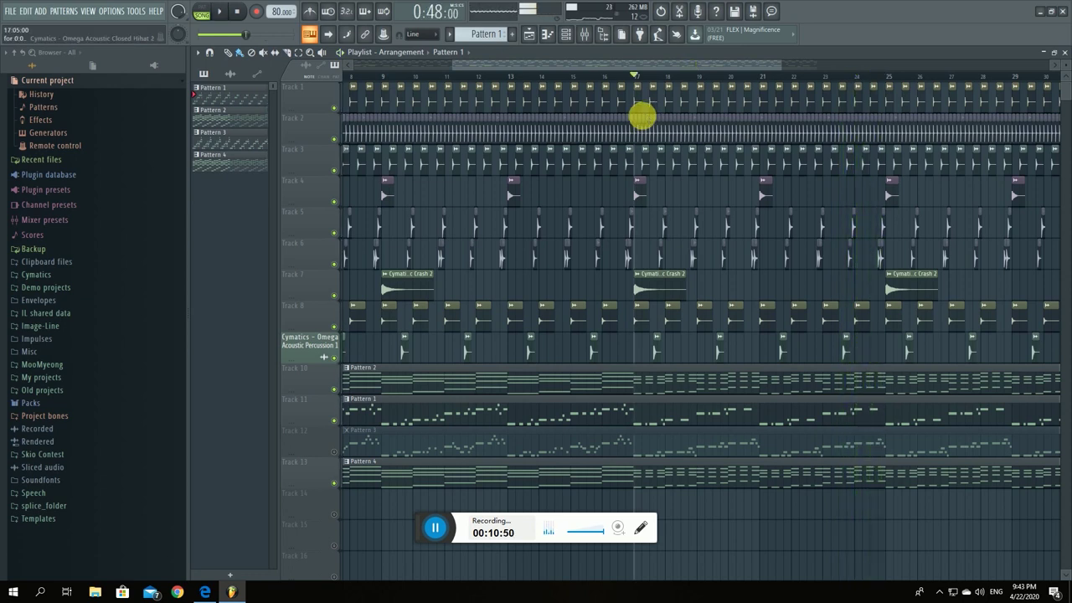
Set the playback position to bar 1 and unmute Pattern 3 on Track 12.
left_click_drag(476, 65, 335, 71)
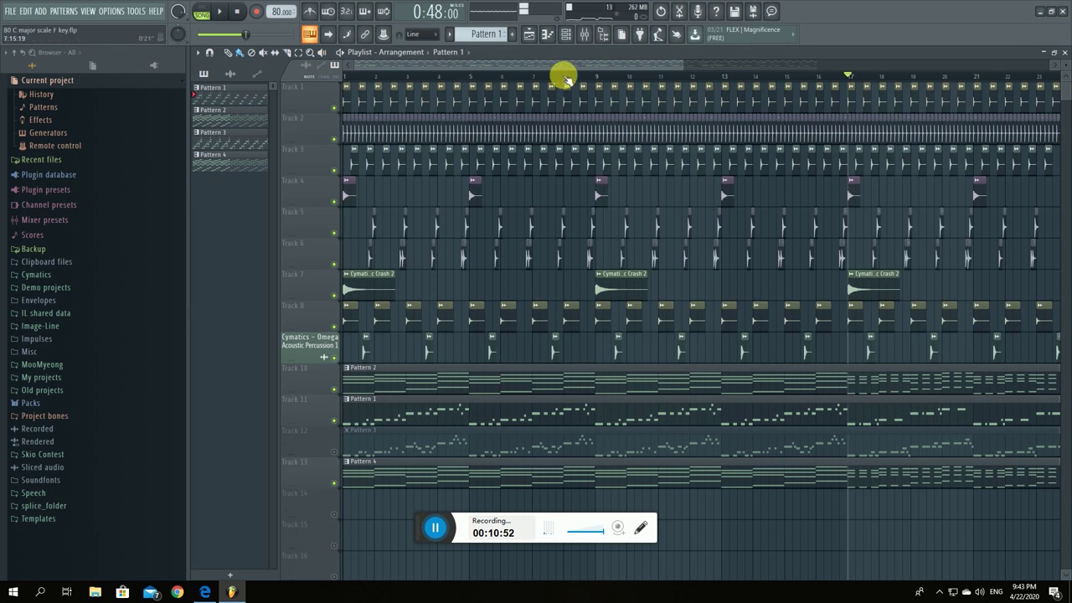
left_click(365, 80)
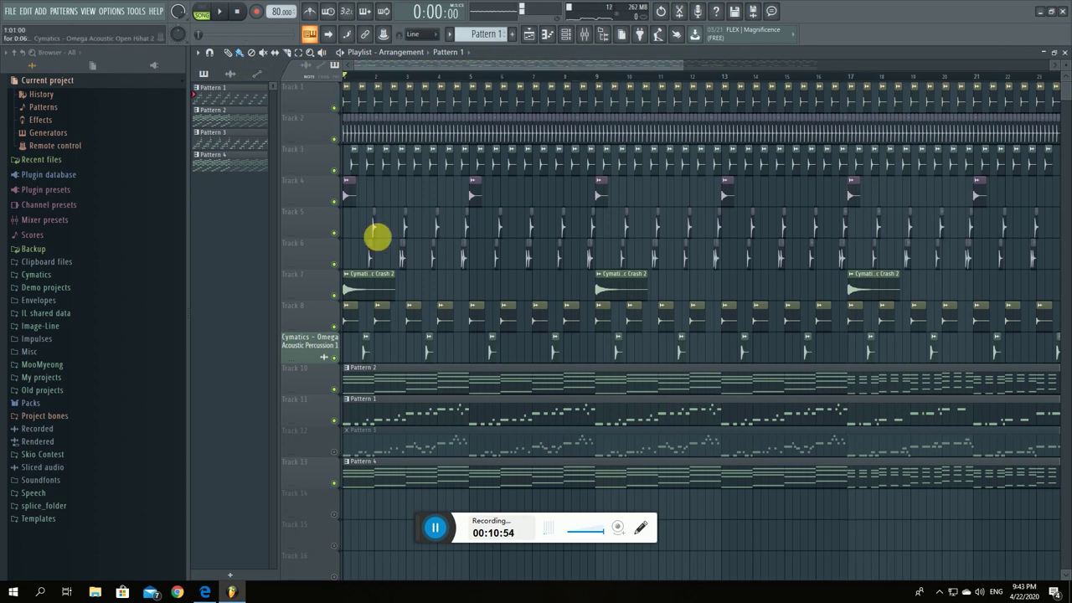
left_click(334, 453)
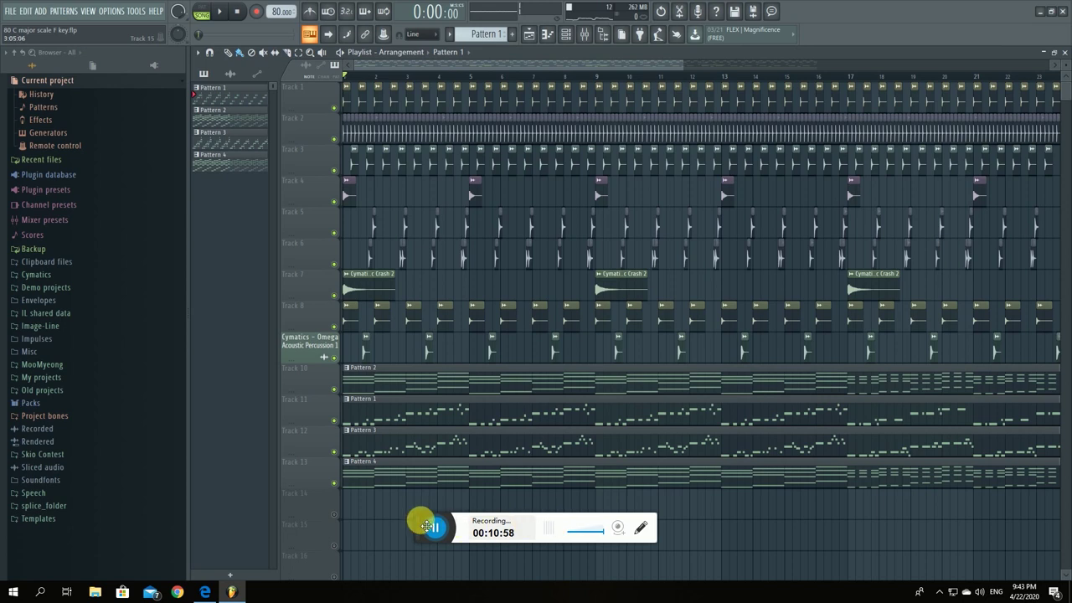
left_click_drag(427, 526, 421, 567)
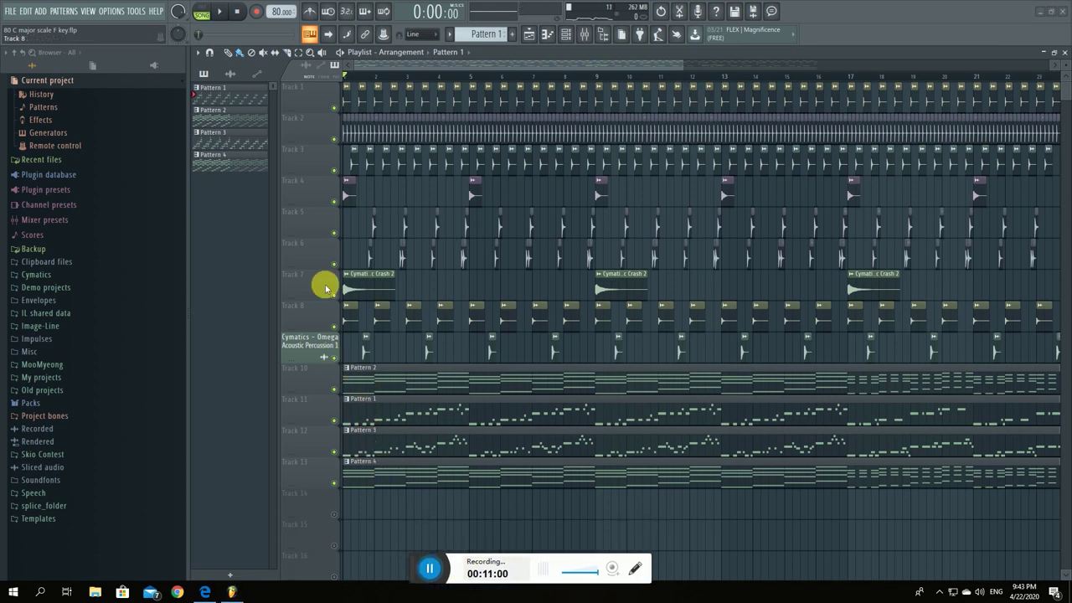
Open Pattern 3 from Track 12 in the piano roll and play its piano melody on its own from the start.
scroll(366, 172, "down", 3)
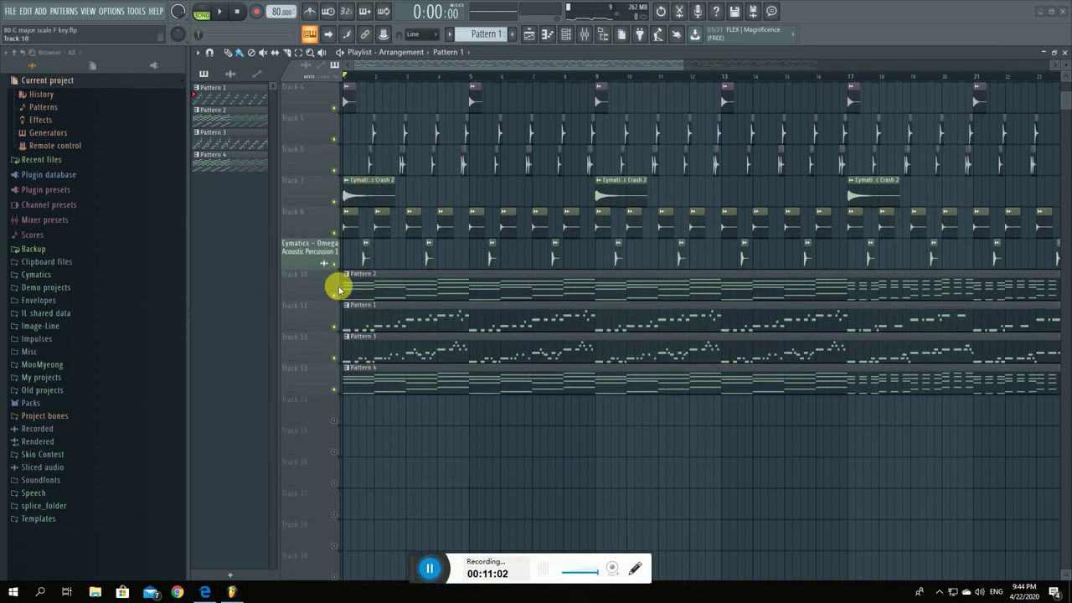
double_click(371, 342)
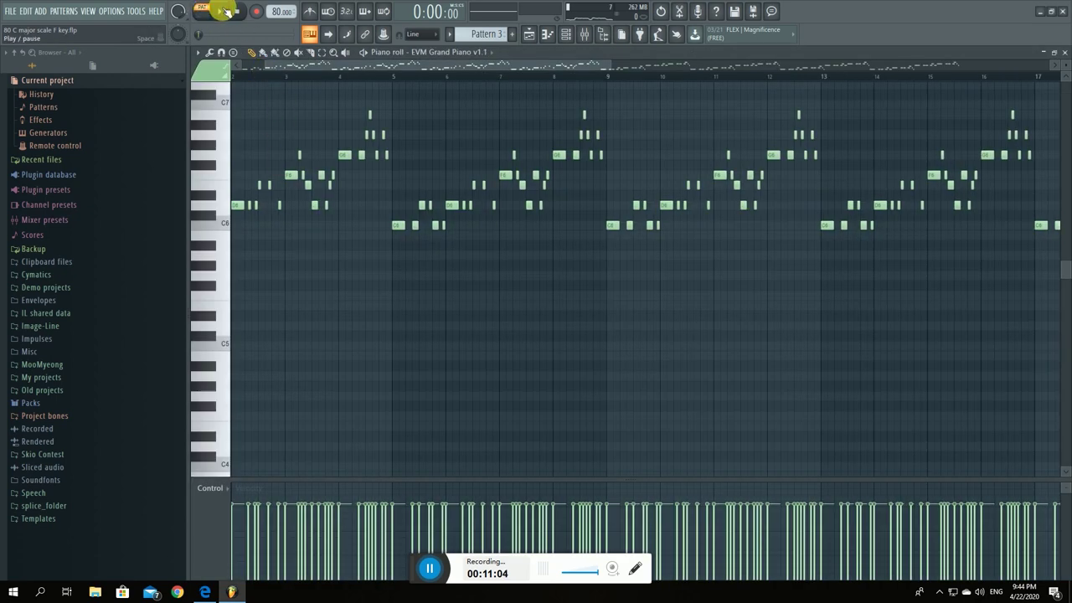
left_click_drag(572, 70, 471, 76)
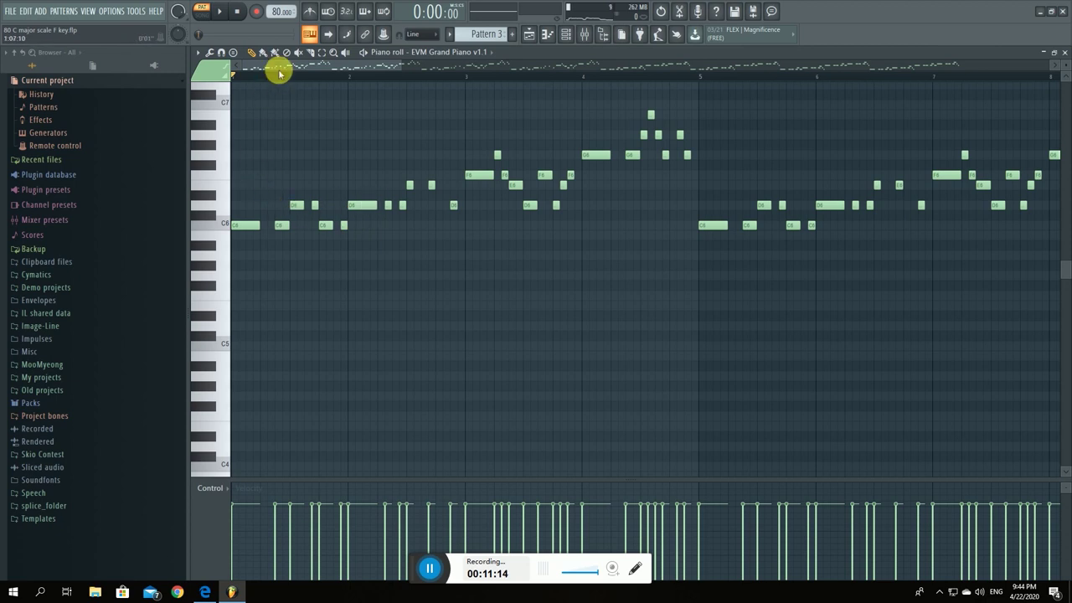
key("space")
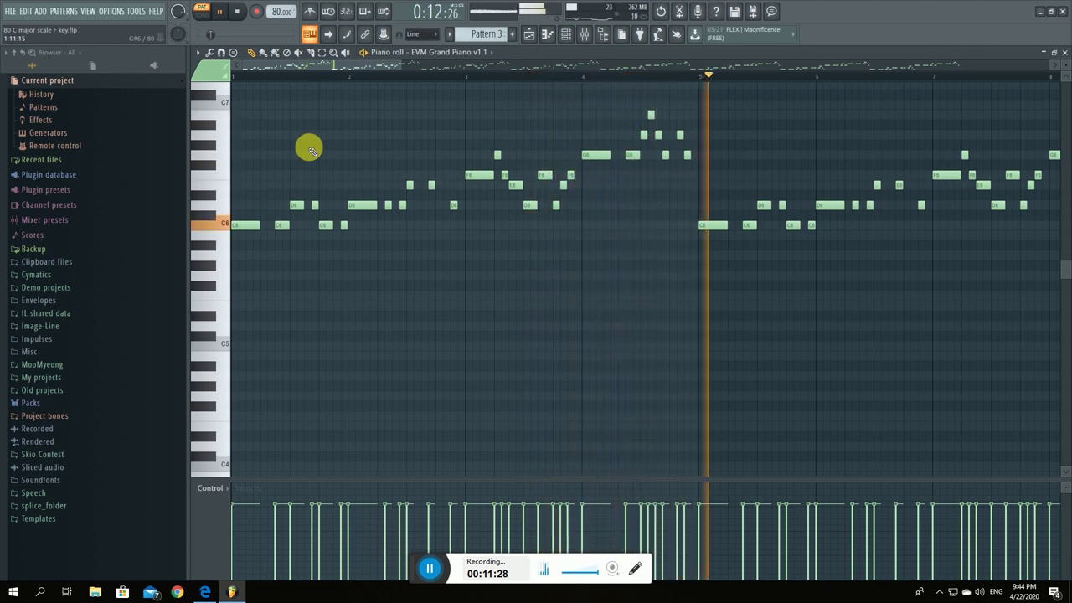
Stop the piano melody, bring its second section into view, and play it on its own from bar 17.
left_click_drag(384, 67, 454, 69)
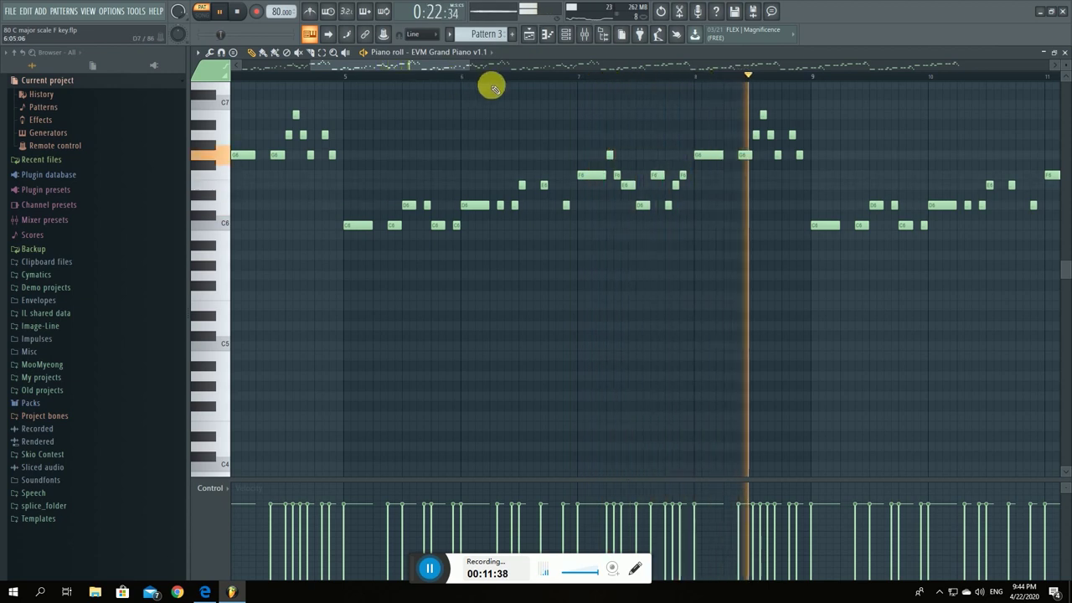
key("space")
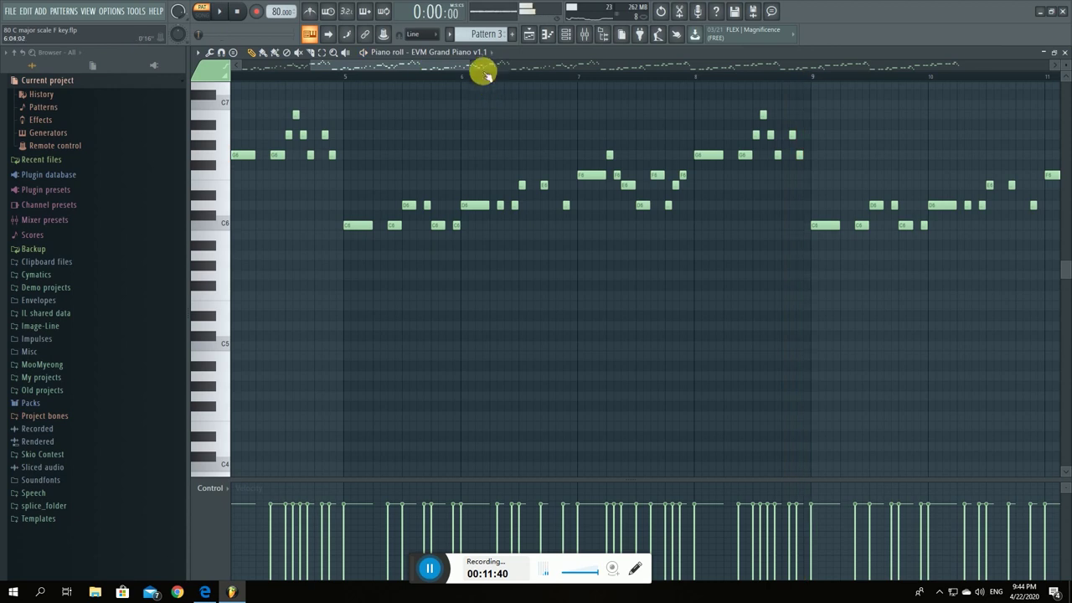
left_click_drag(467, 67, 906, 67)
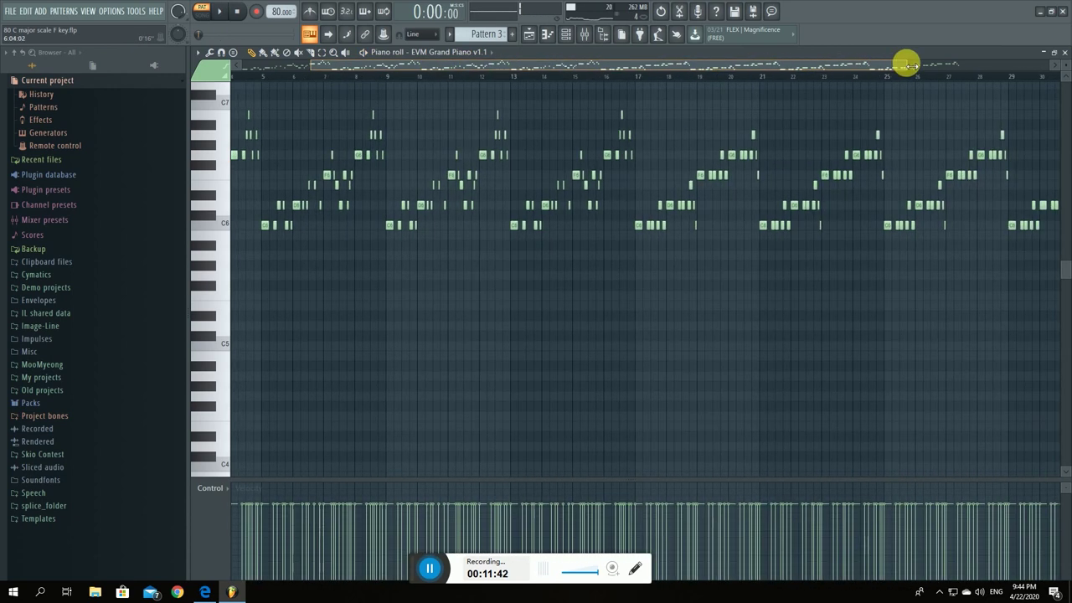
left_click_drag(820, 67, 703, 77)
key("space")
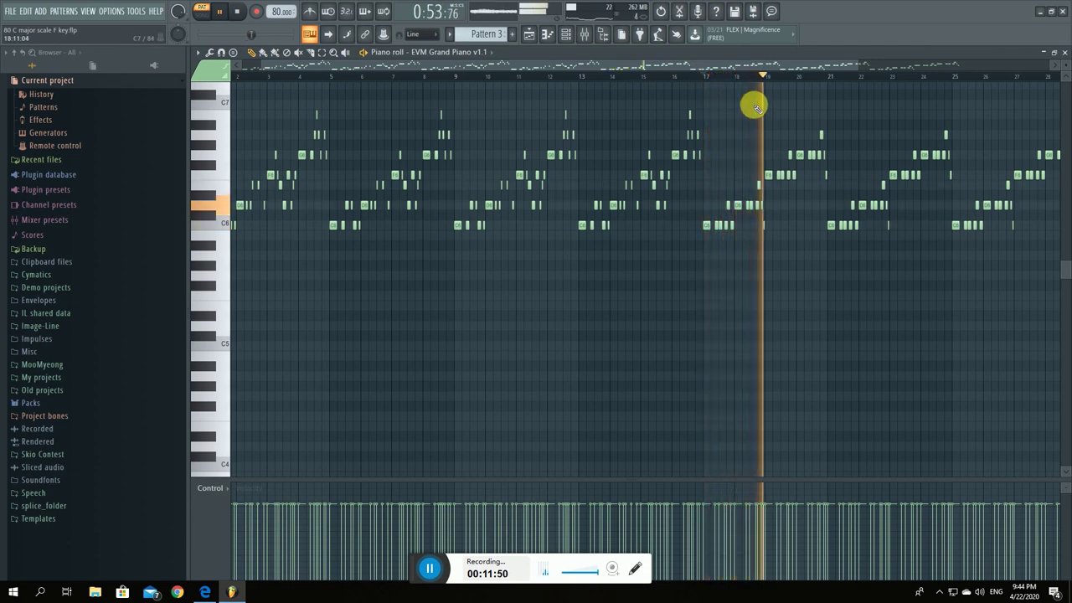
left_click_drag(742, 65, 765, 64)
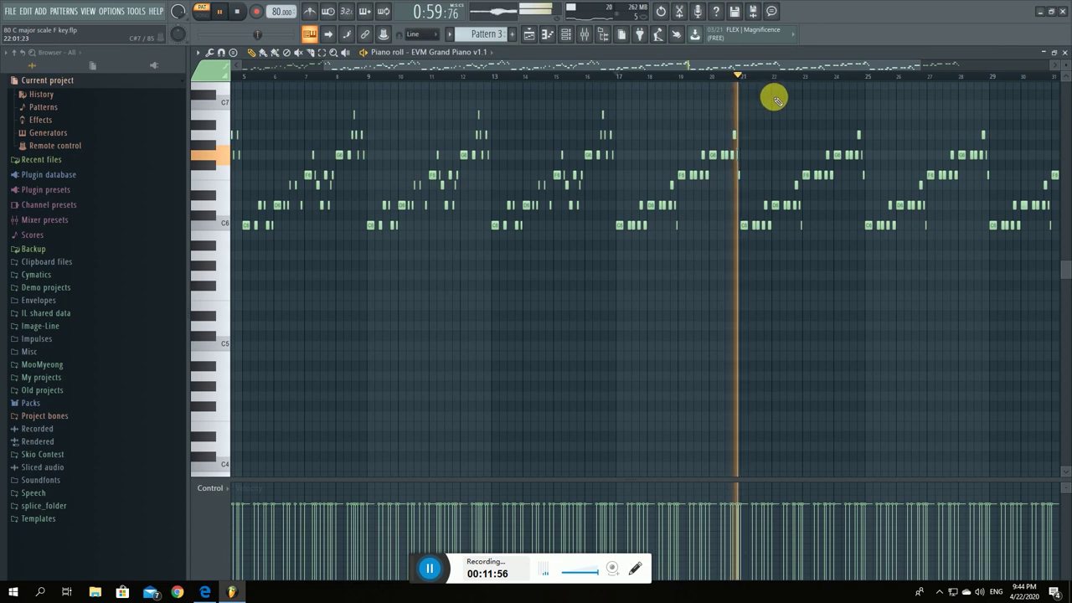
key("space")
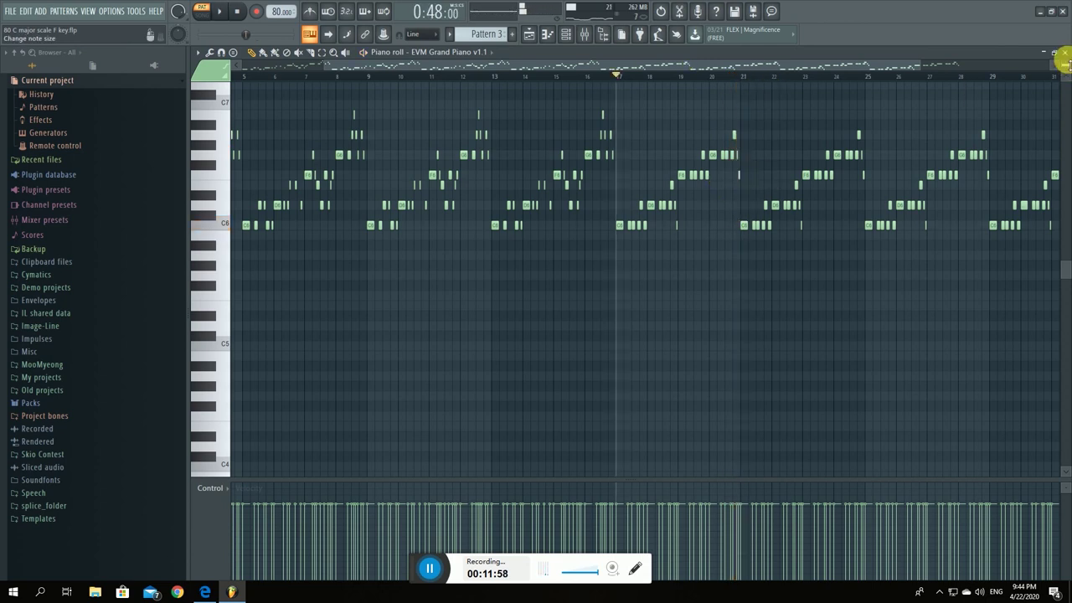
Return to the playlist without the channel rack, and play the full arrangement in song mode from the start.
left_click(1063, 52)
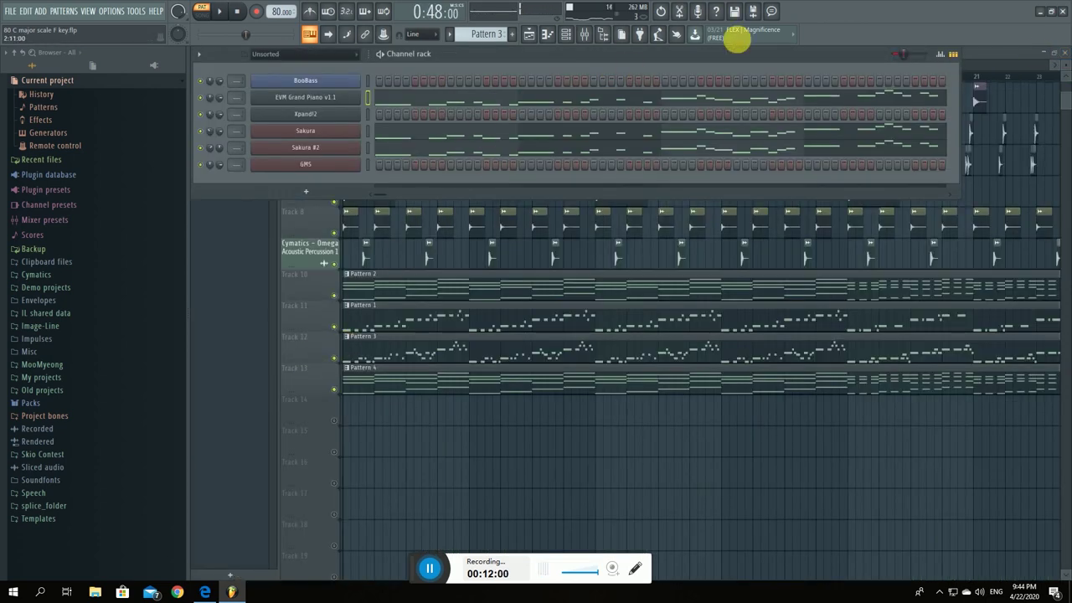
left_click(967, 53)
left_click(202, 14)
key("space")
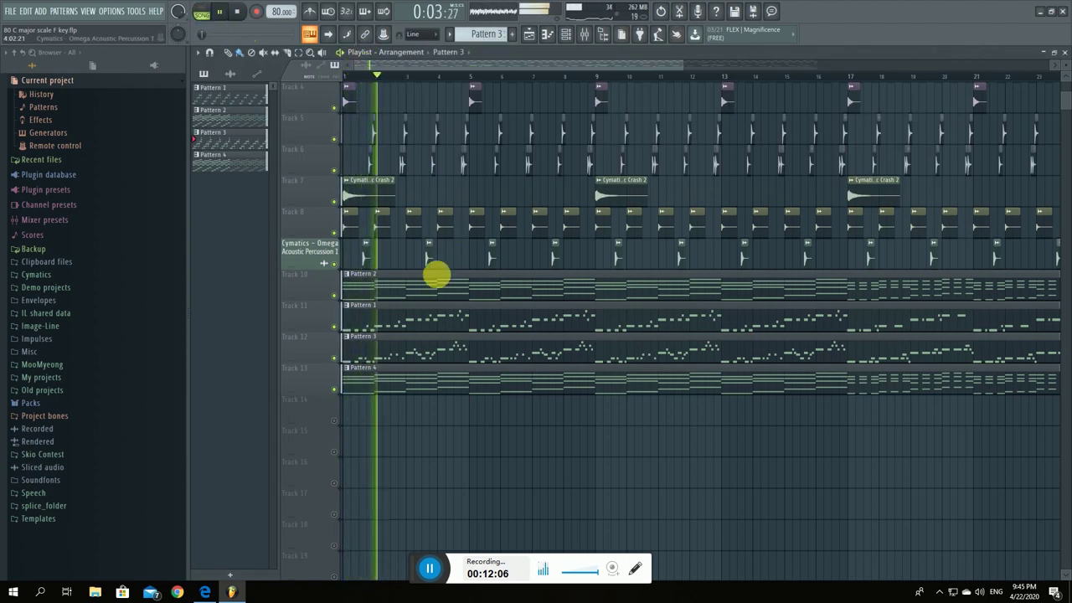
scroll(444, 257, "up", 3)
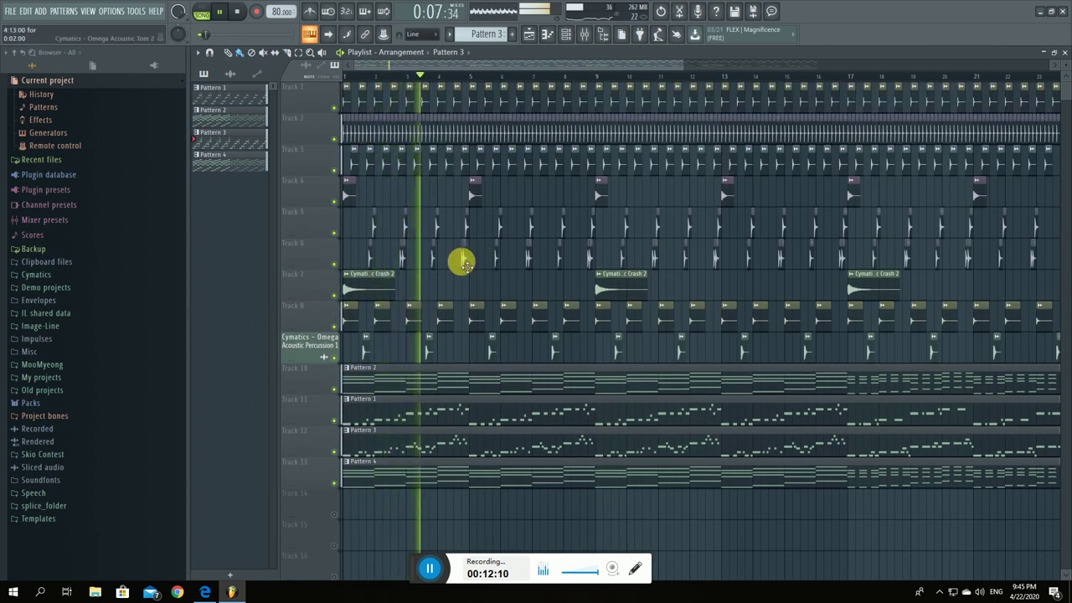
key("space")
Fit the entire arrangement in the playlist and play all layers from bar 17.
left_click_drag(683, 64, 816, 65)
left_click(703, 78)
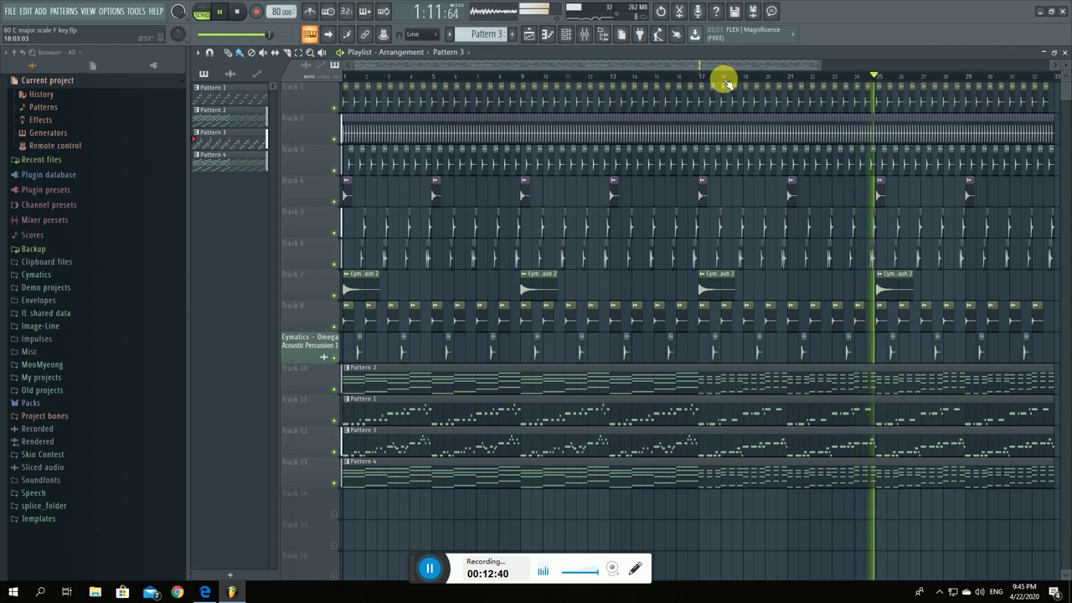
key("space")
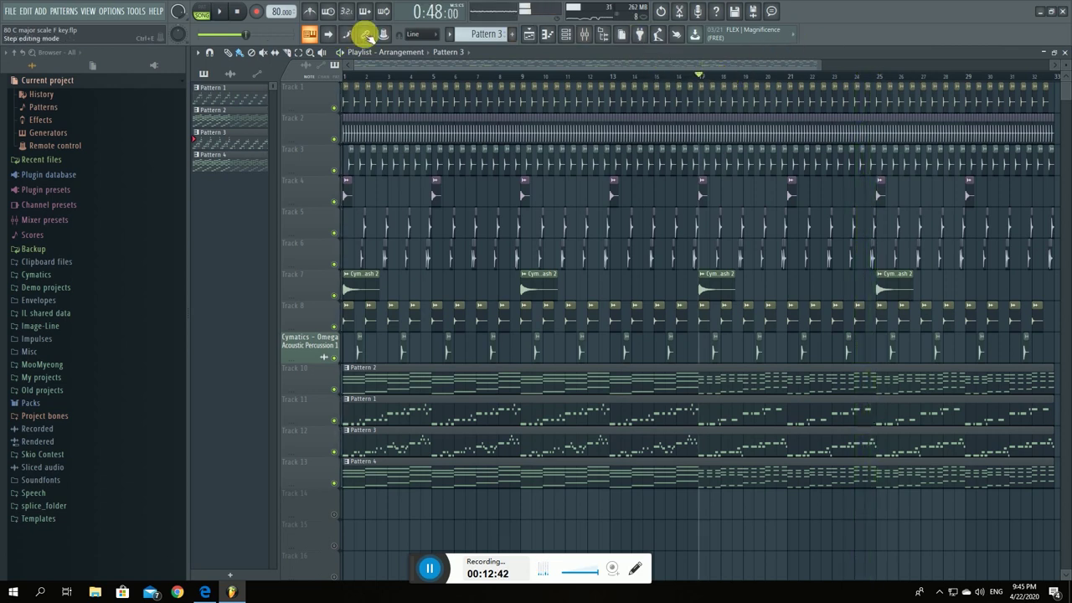
Show Pattern 1 in the channel rack and examine its BooBass instrument.
left_click(568, 33)
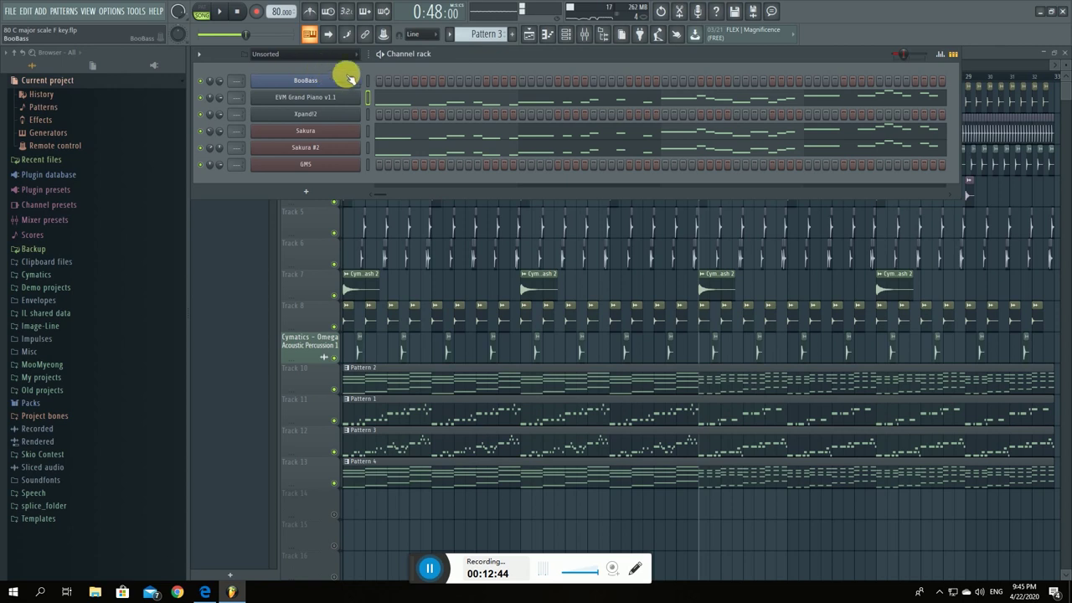
scroll(474, 37, "up", 2)
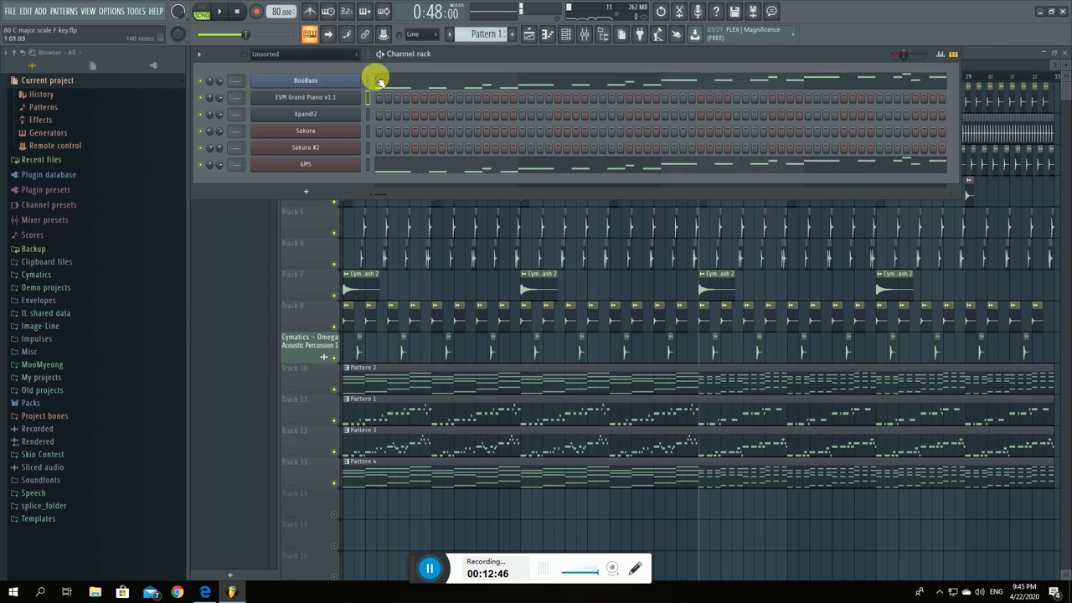
left_click(343, 81)
left_click_drag(318, 108, 500, 132)
left_click(494, 198)
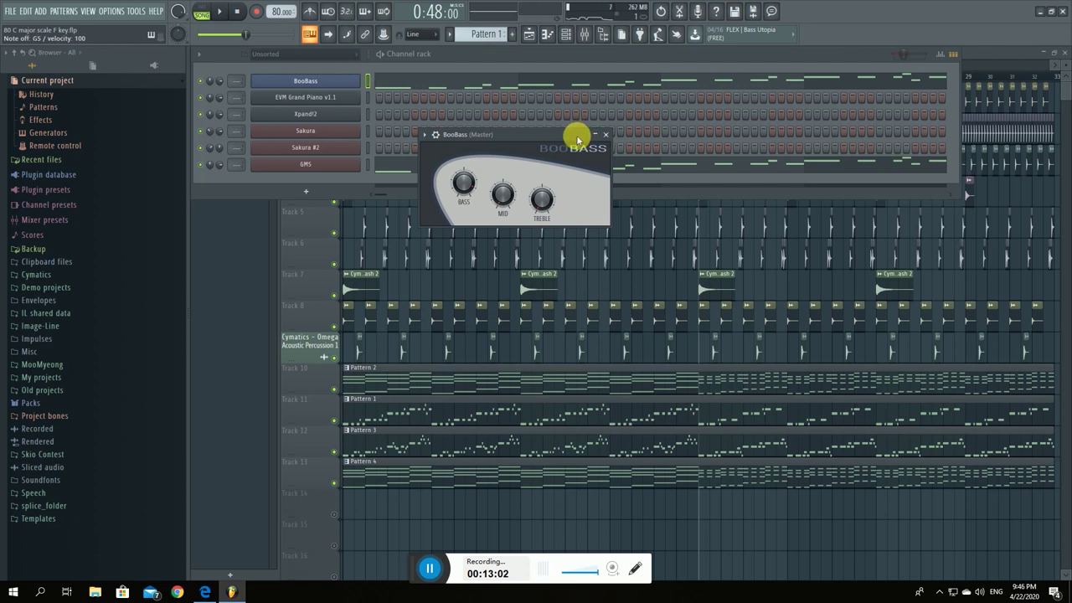
left_click(605, 135)
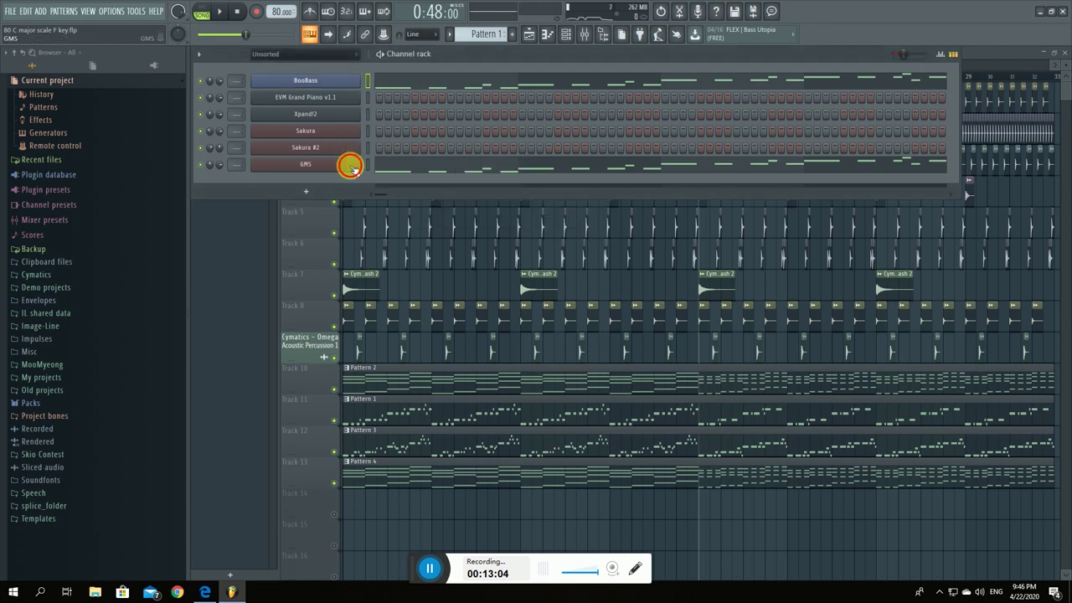
Choose the Analog Bass 1 TE preset from the Basses bank for the GMS channel and audition a few notes.
left_click(351, 165)
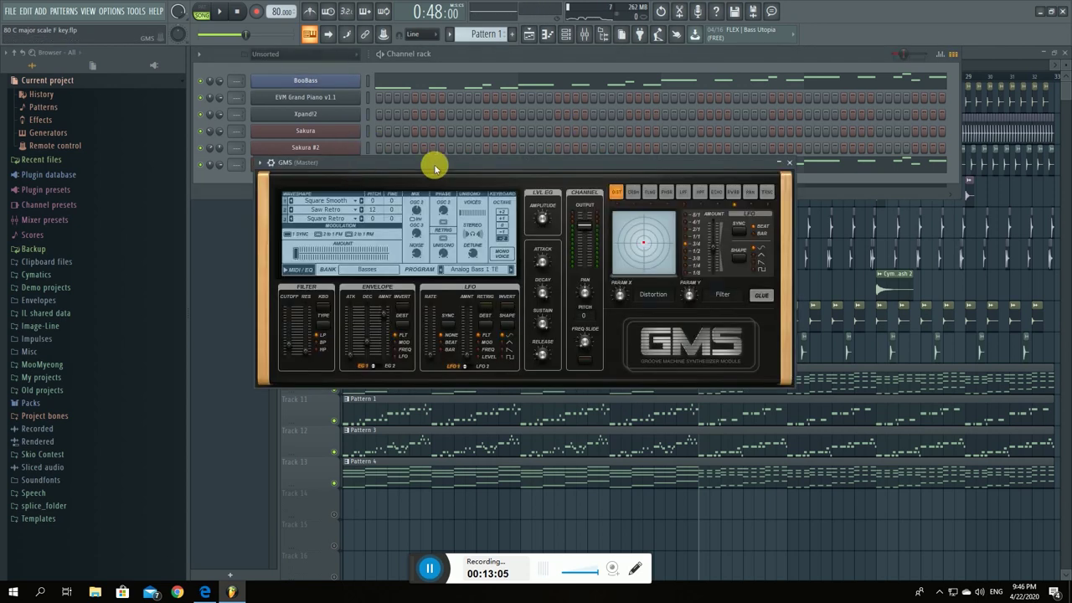
left_click(479, 269)
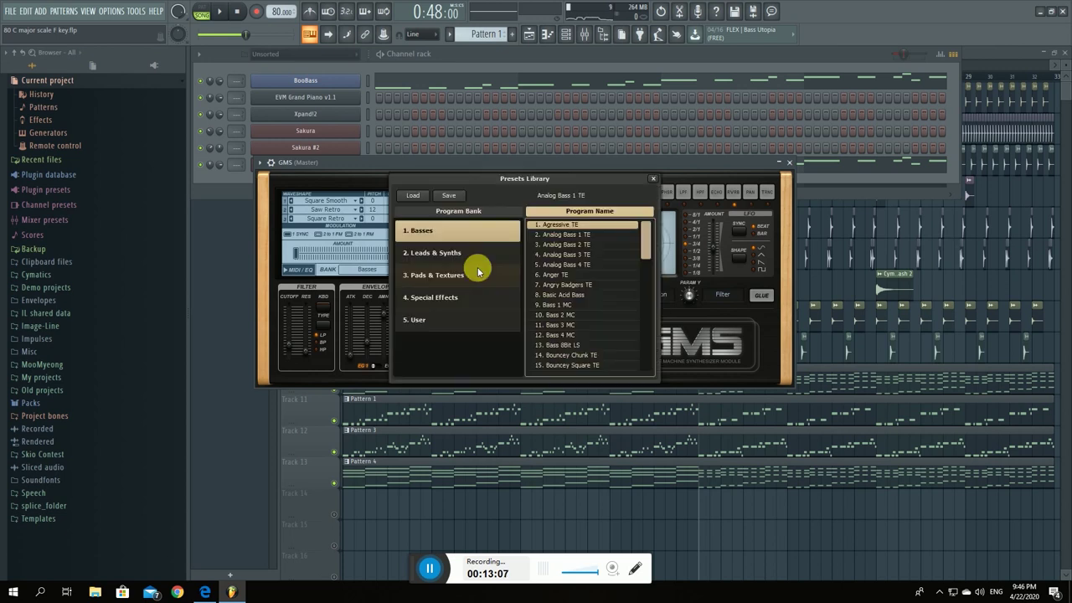
left_click(581, 236)
left_click(650, 181)
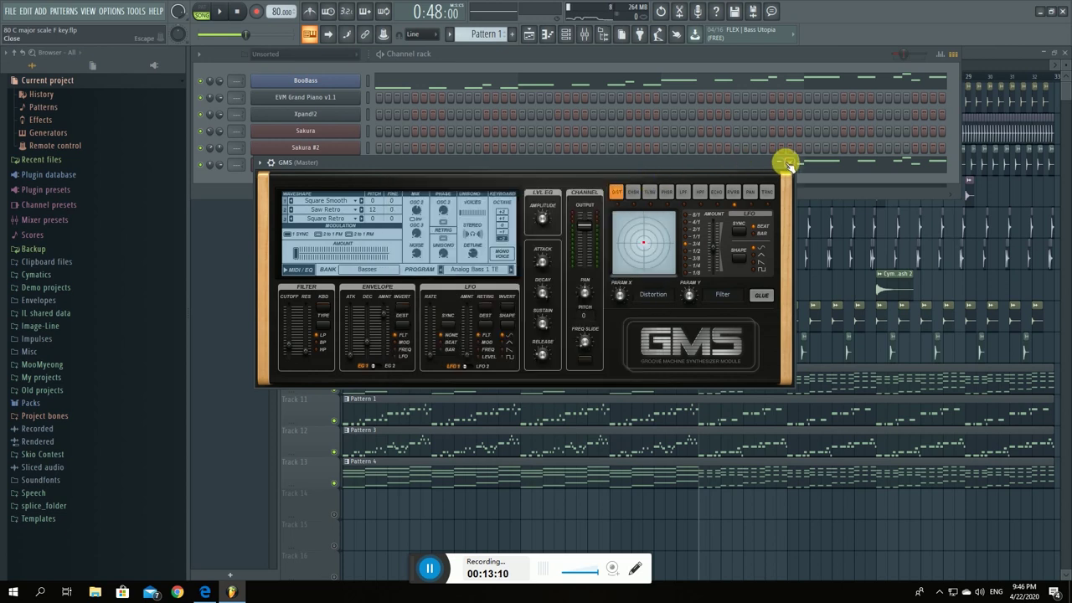
left_click(787, 162)
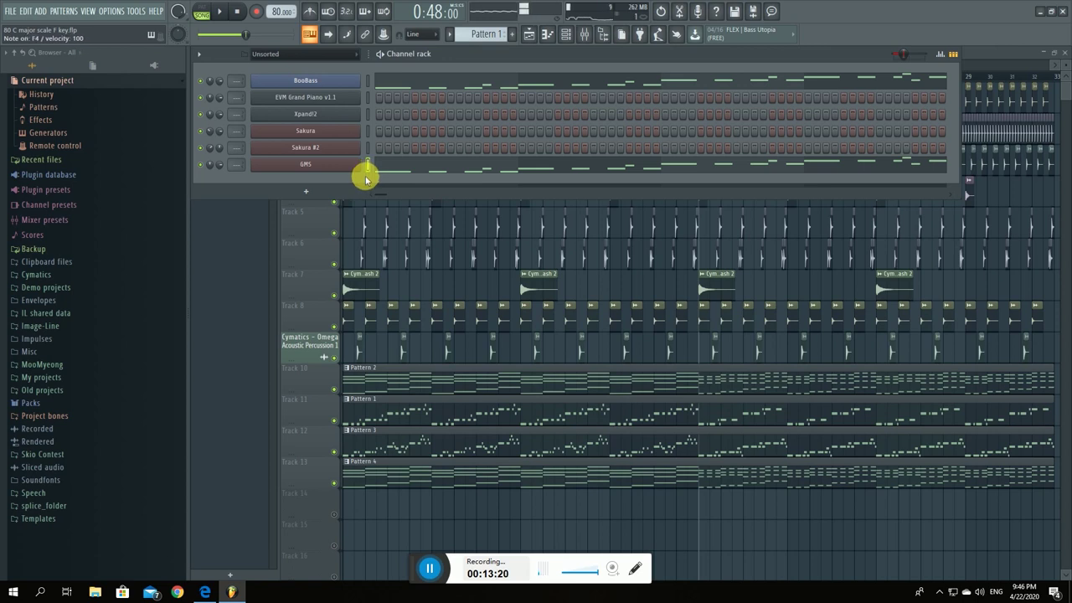
key("b")
key("v")
key("c")
Switch the channel rack to Pattern 2 and examine its EVM Grand Piano v1.1 instrument.
left_click(344, 99)
scroll(475, 40, "down", 1)
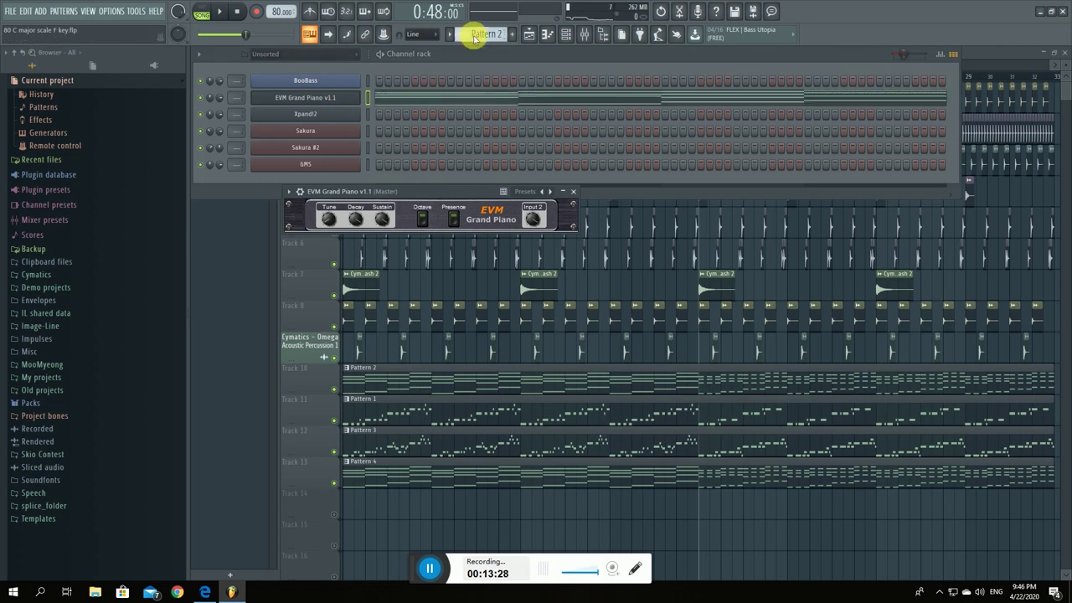
left_click(368, 100)
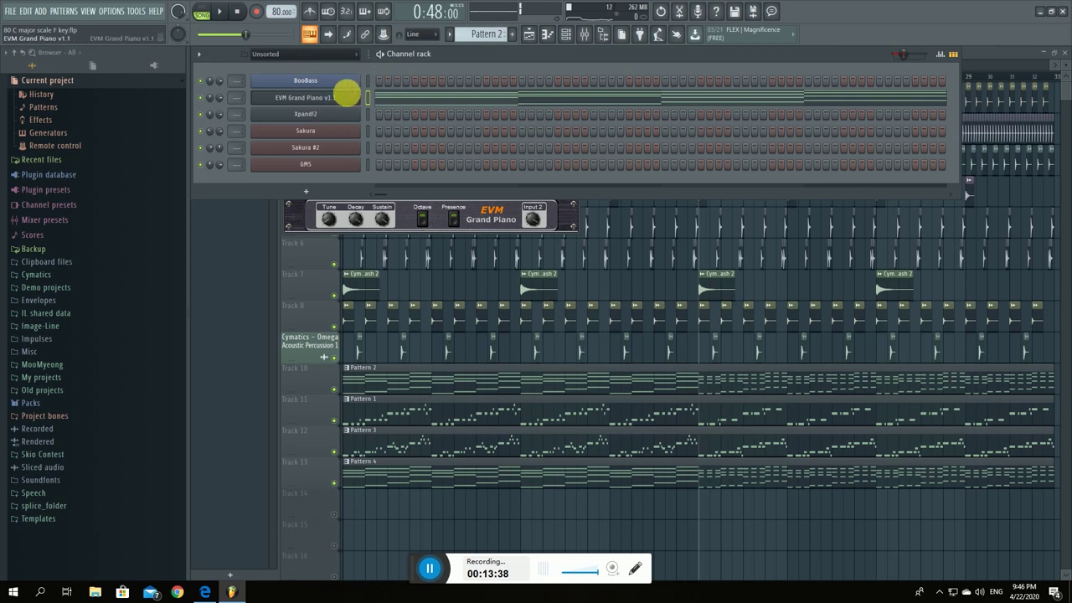
left_click(347, 98)
left_click(346, 98)
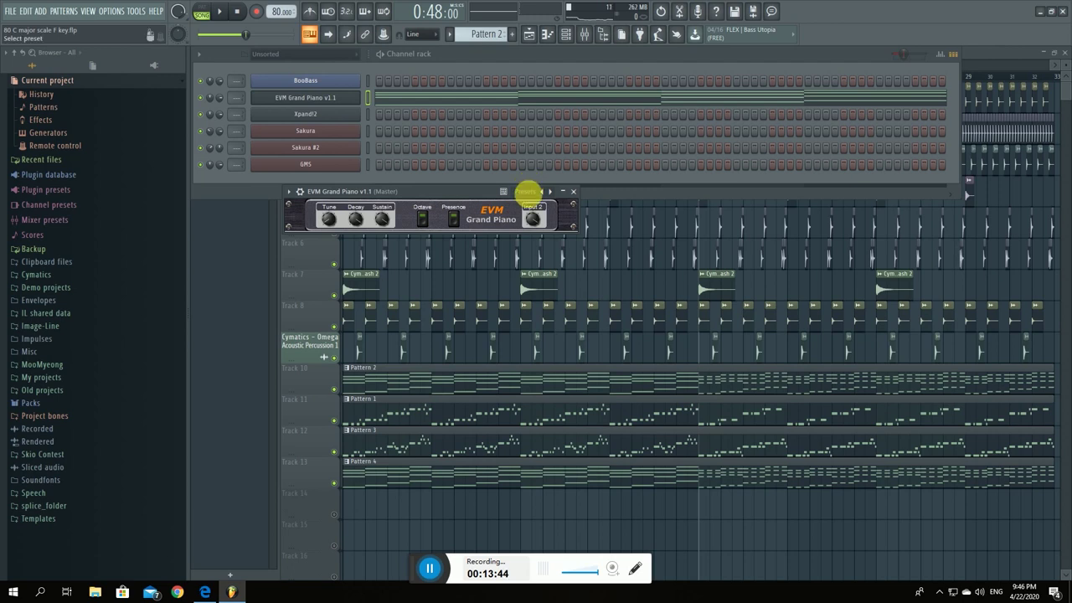
left_click(573, 192)
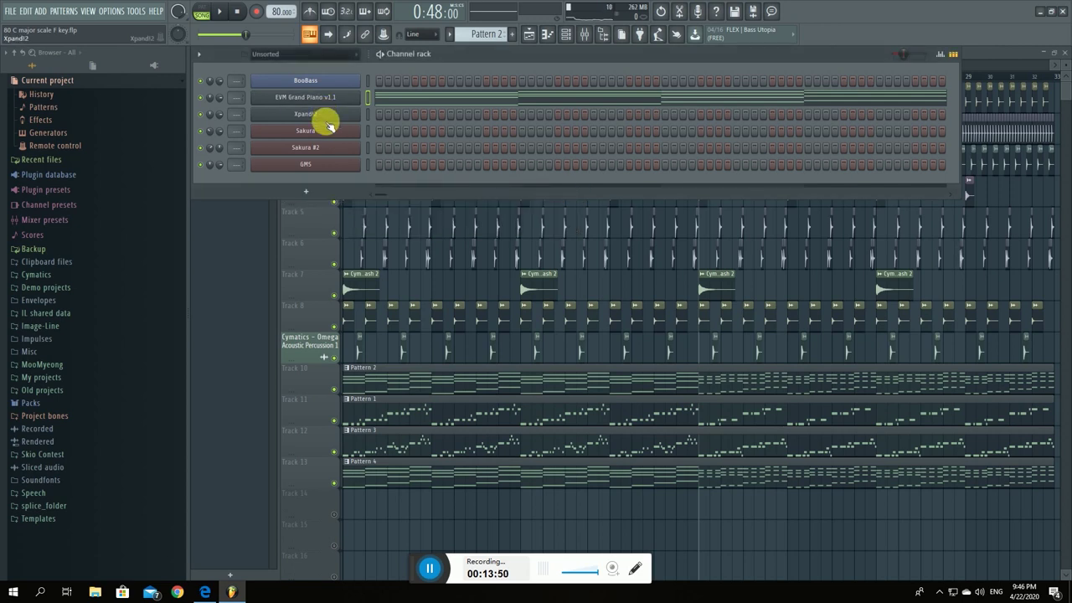
Switch to Pattern 3, solo the EVM Grand Piano v1.1 channel, and play it in pattern mode.
scroll(474, 38, "down", 1)
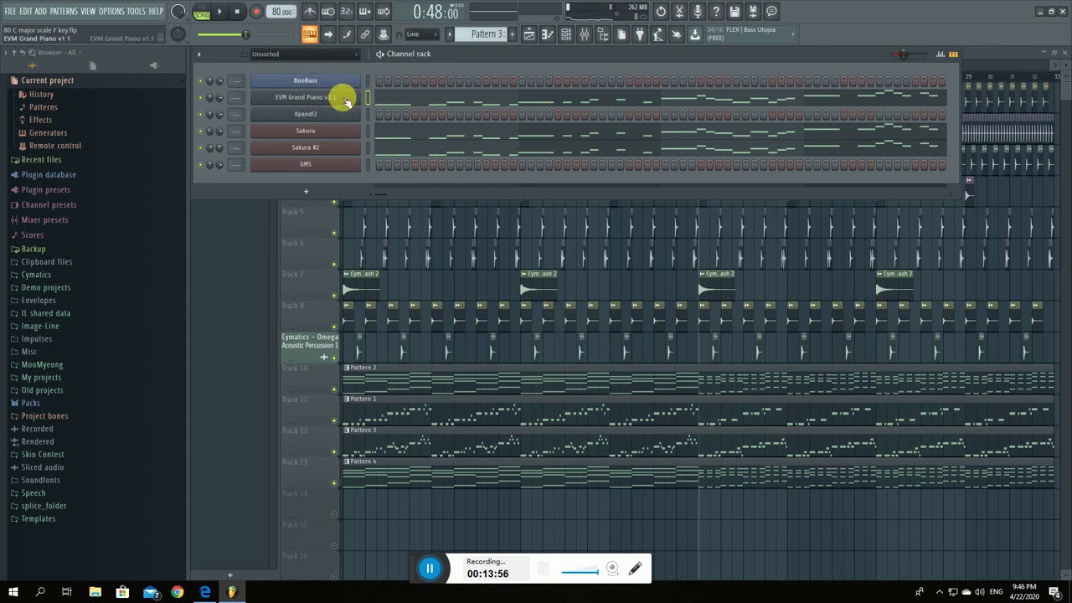
left_click(200, 99)
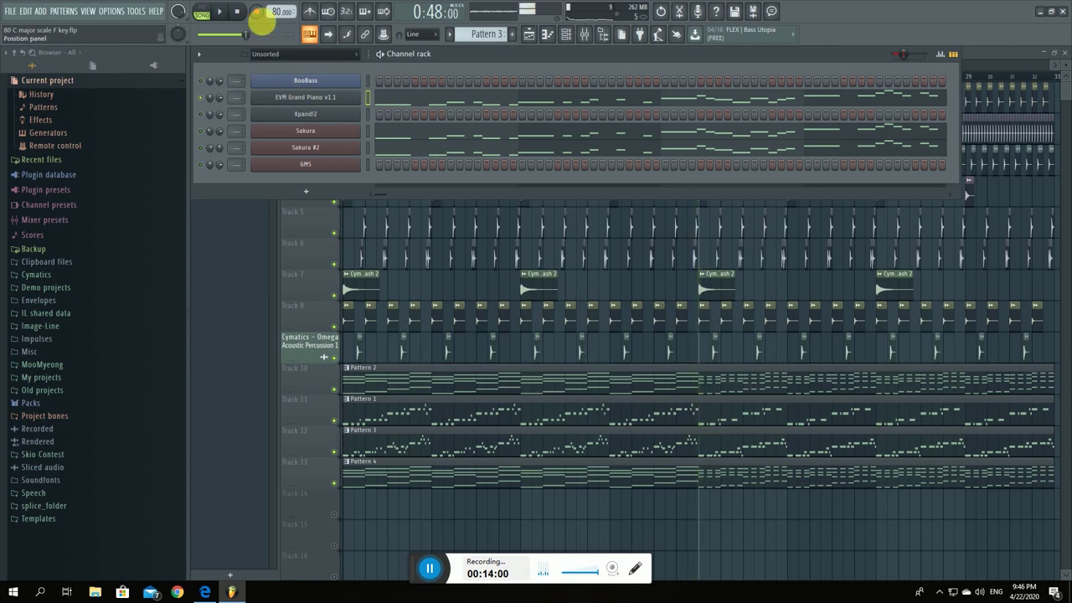
left_click(203, 11)
key("space")
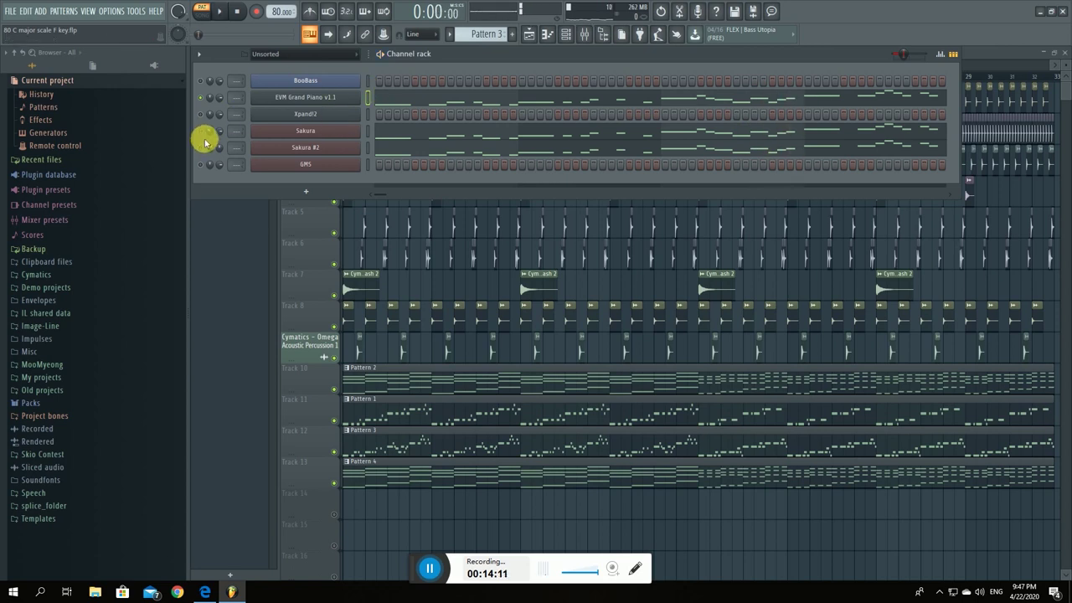
Load the STR Deep Harp 2 FG preset from the String bank in Sakura, and play the unmuted channel with the piano.
left_click(328, 129)
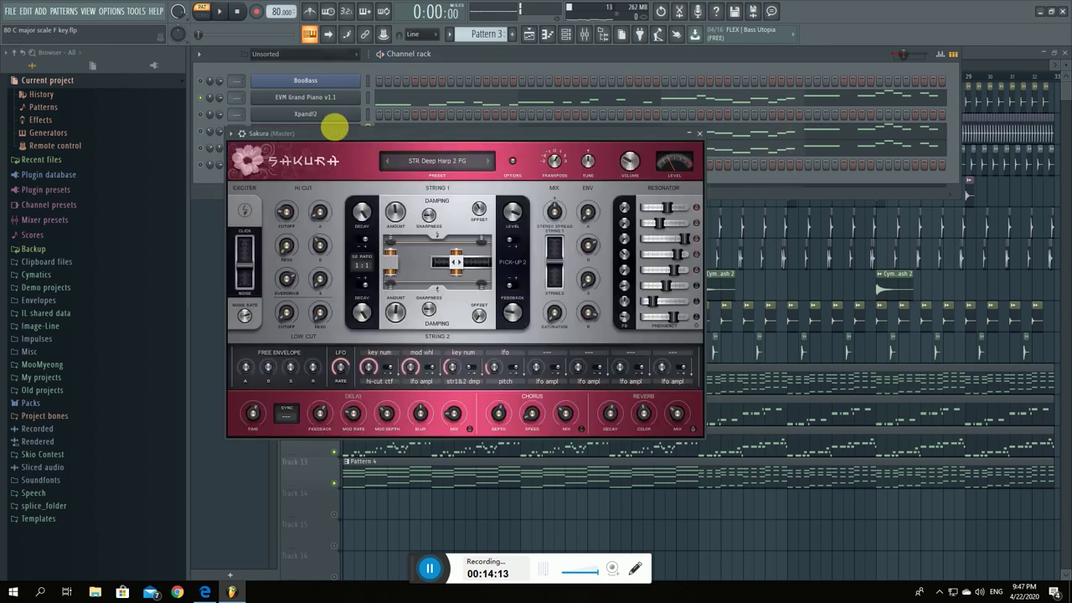
left_click(436, 162)
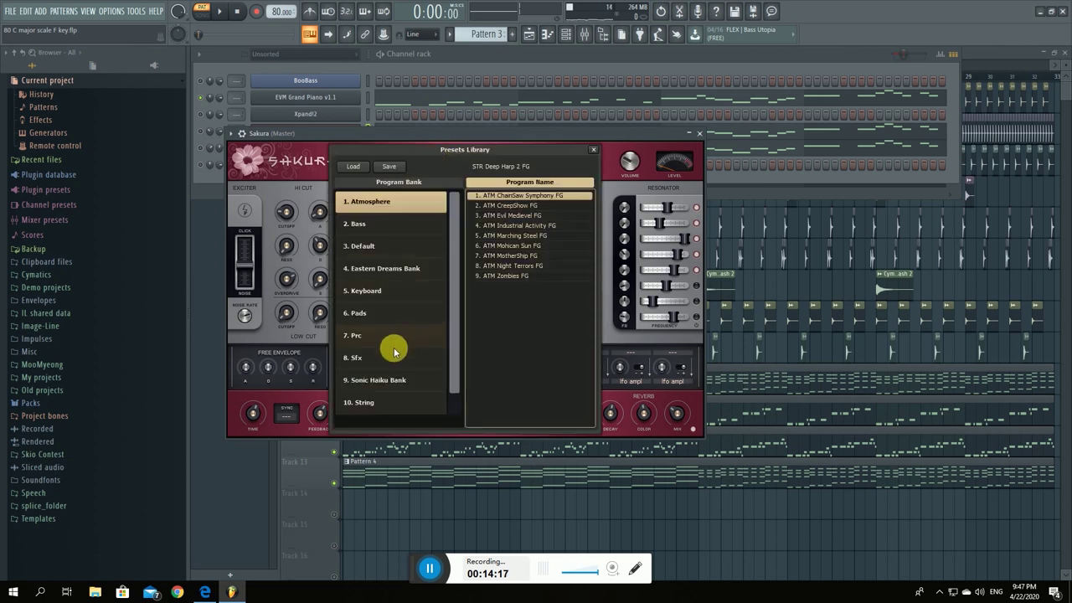
left_click(393, 402)
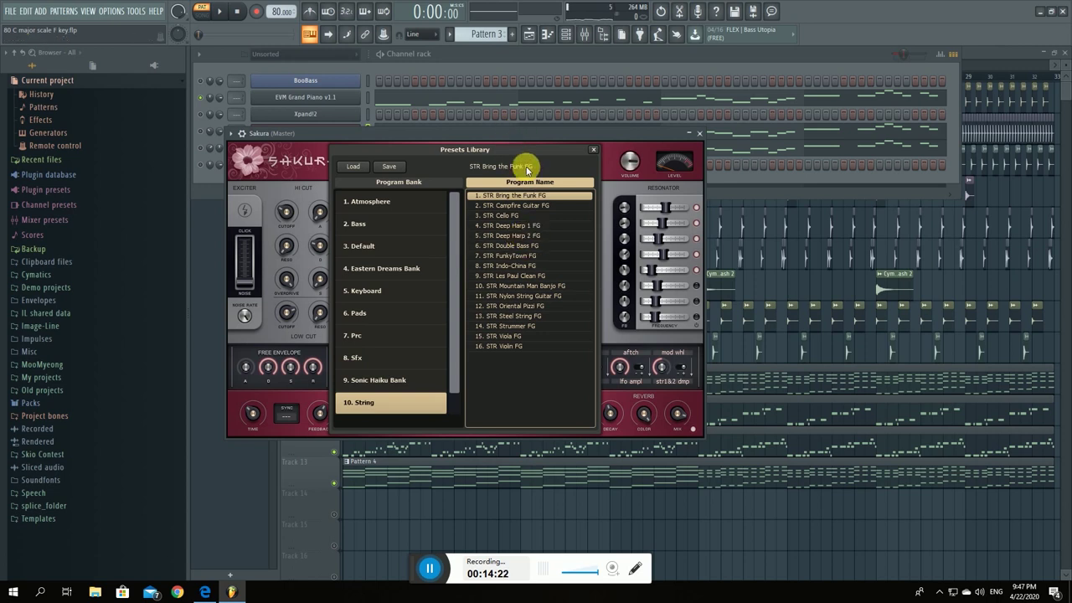
left_click(528, 237)
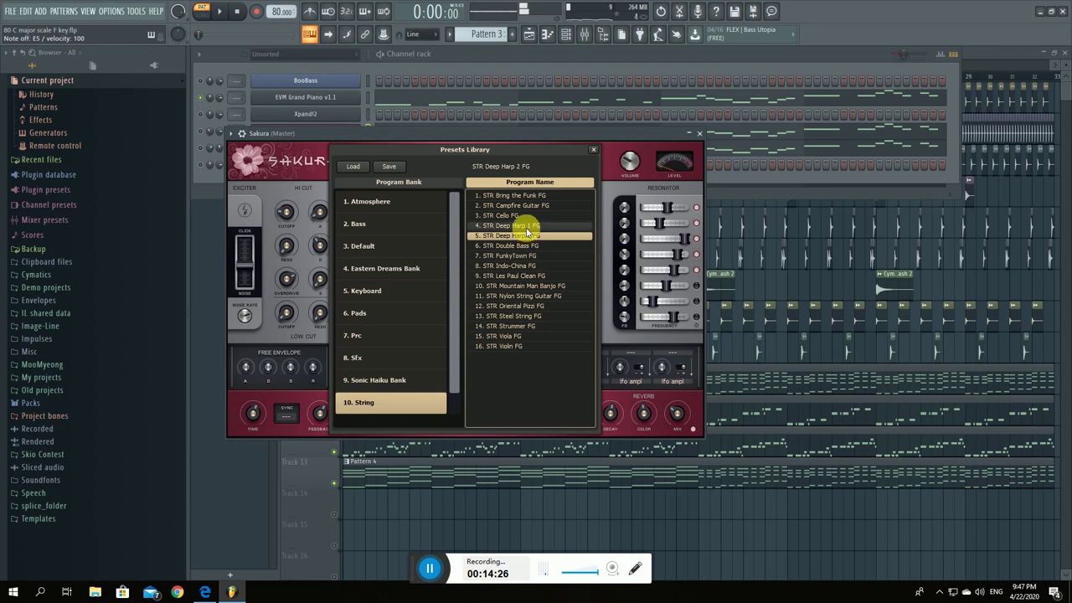
left_click(528, 227)
left_click(529, 236)
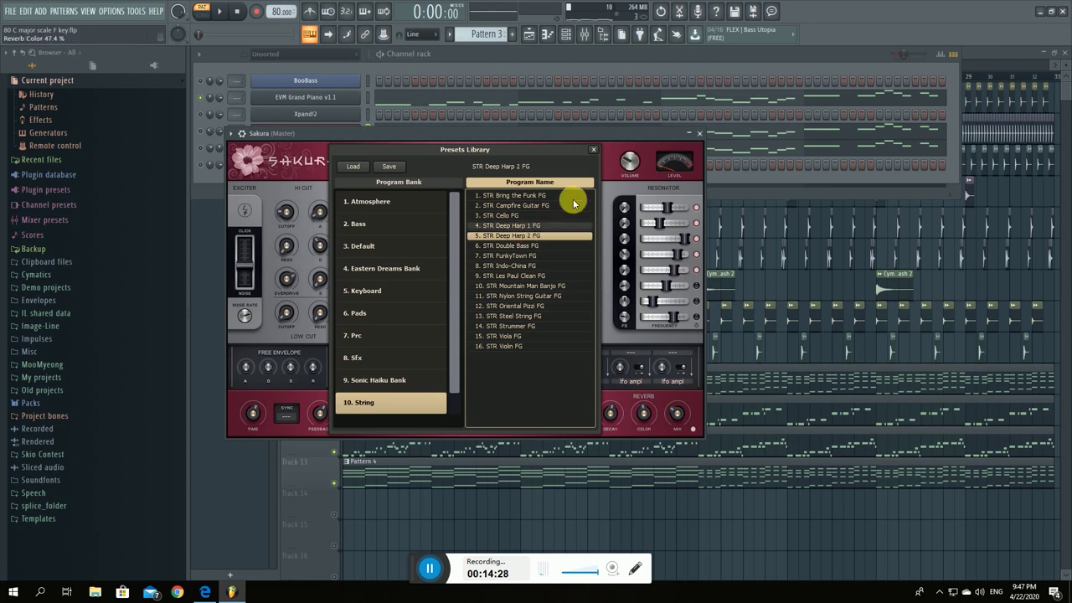
left_click(592, 149)
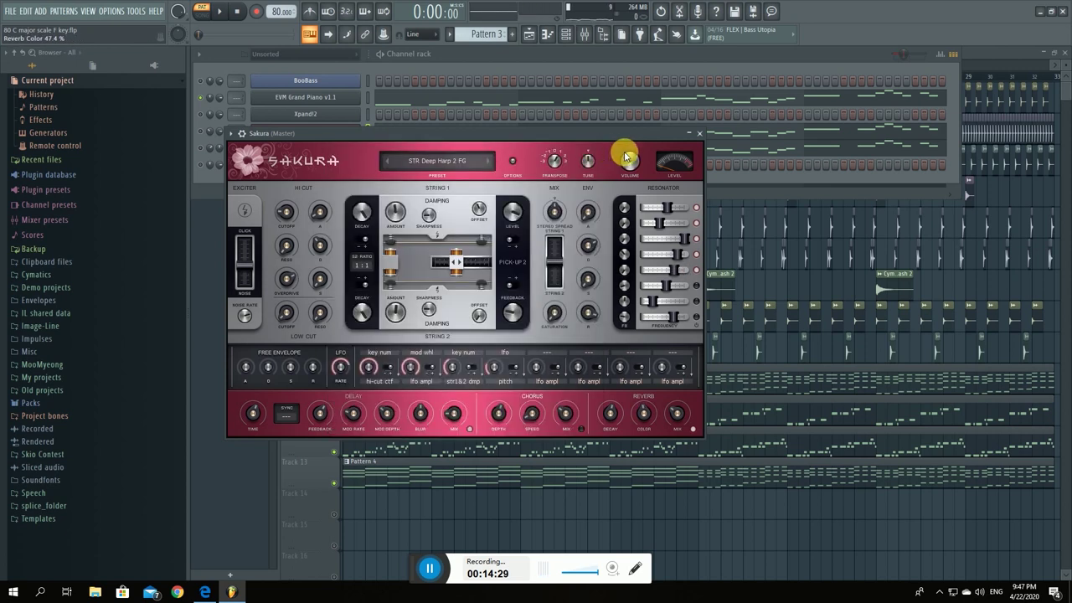
left_click(698, 135)
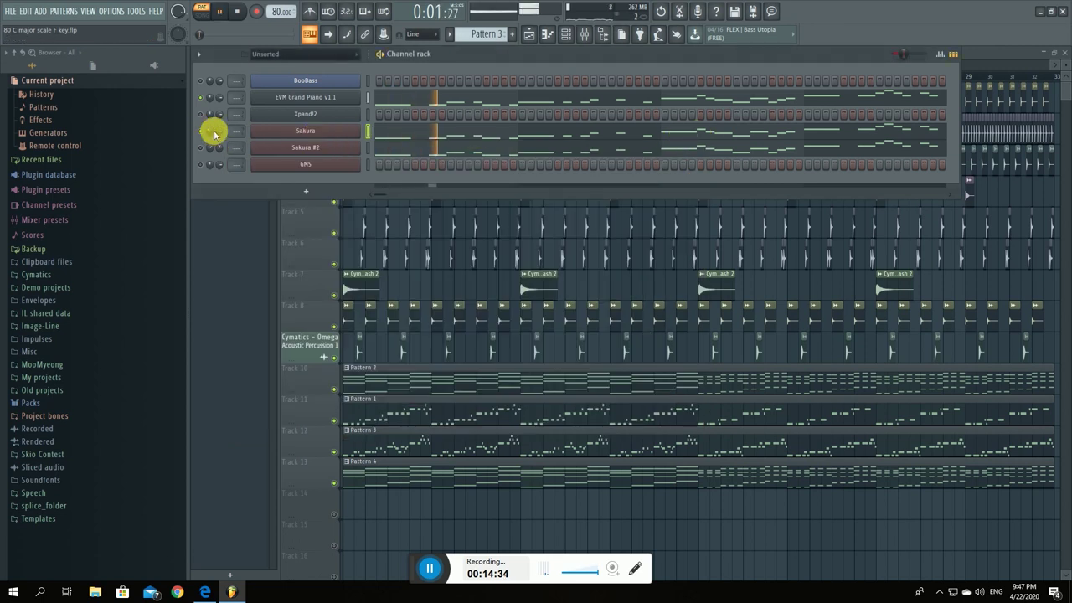
key("space")
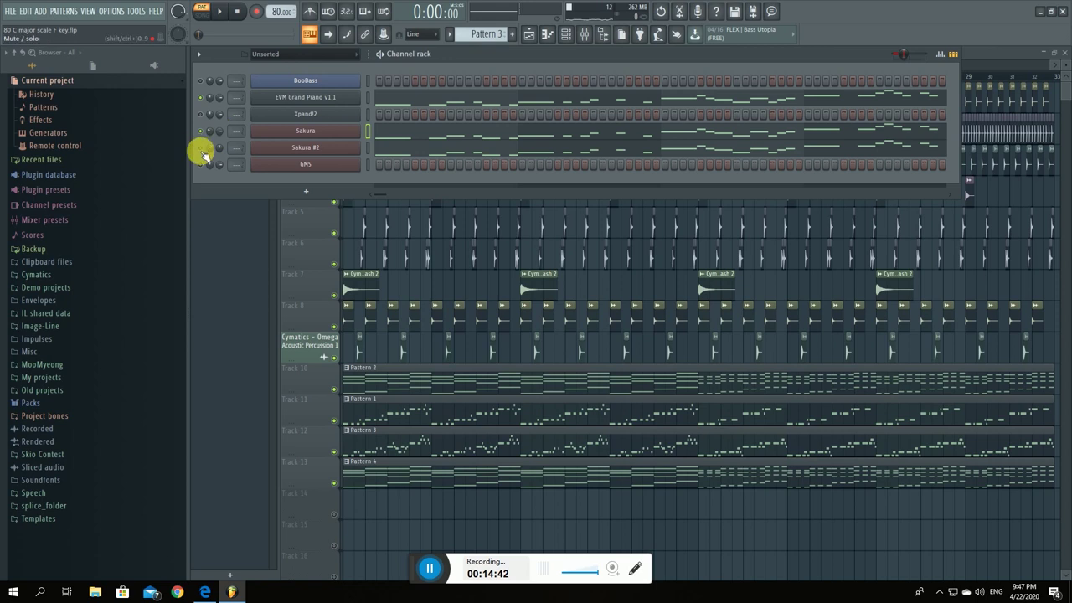
Load the E-Organ preset from the Default bank in Sakura #2 and play Pattern 3.
left_click(324, 146)
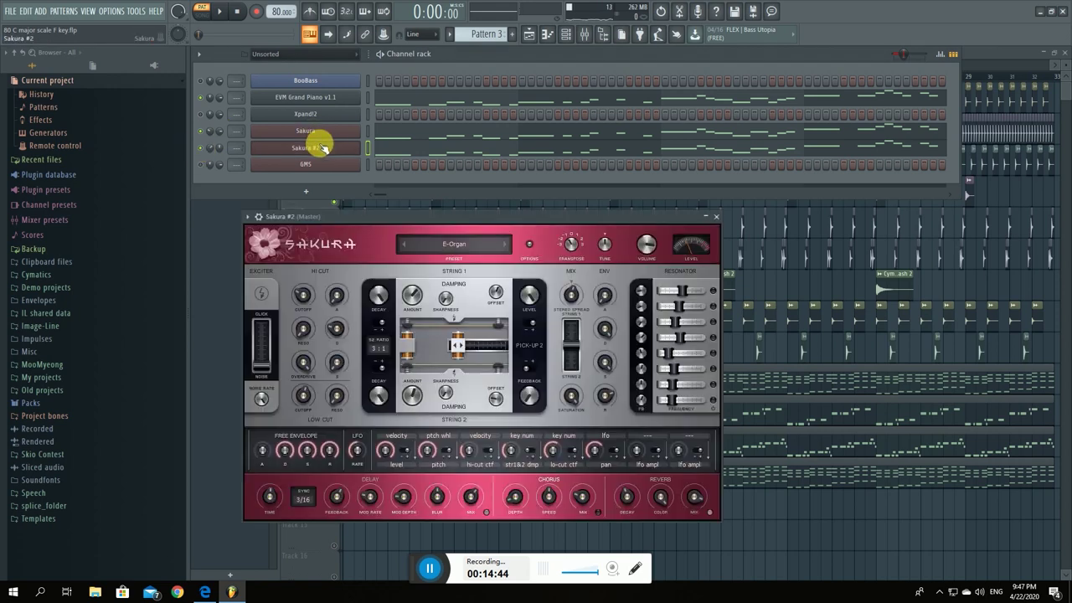
left_click(462, 246)
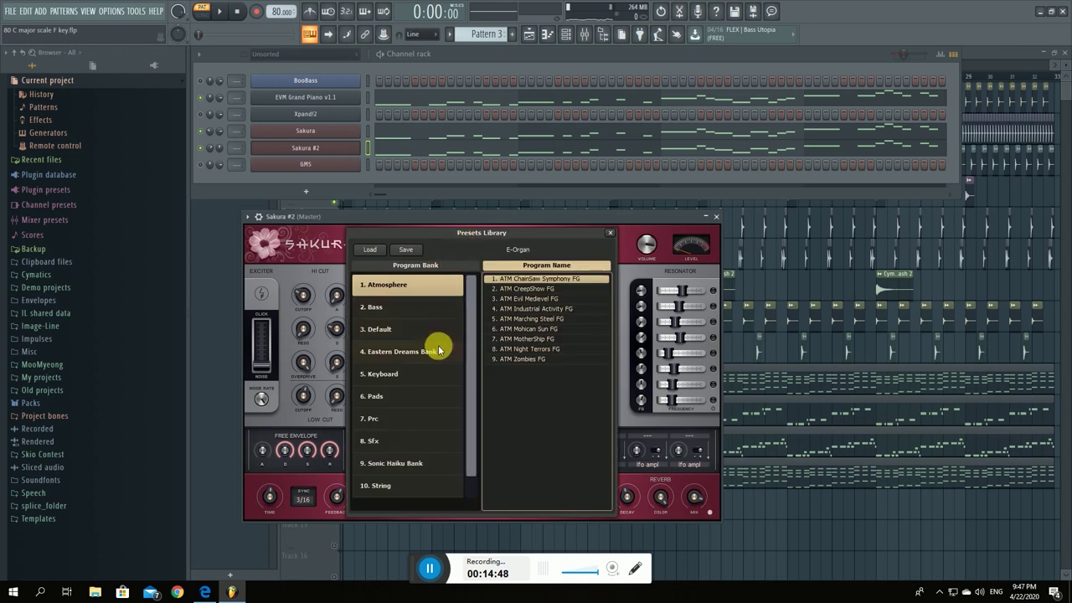
left_click(408, 379)
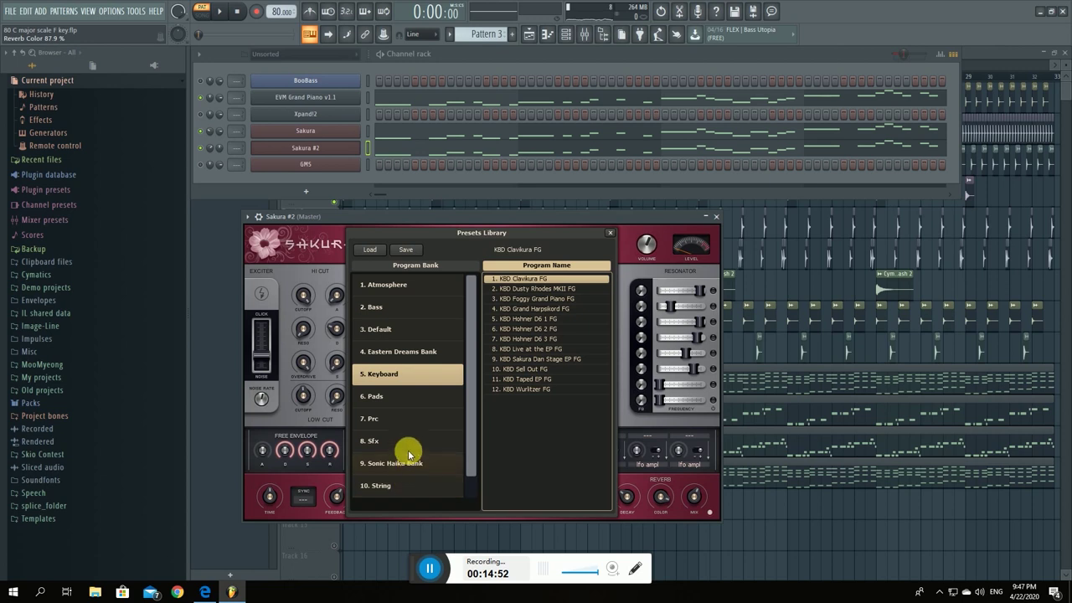
left_click(378, 329)
scroll(566, 370, "down", 7)
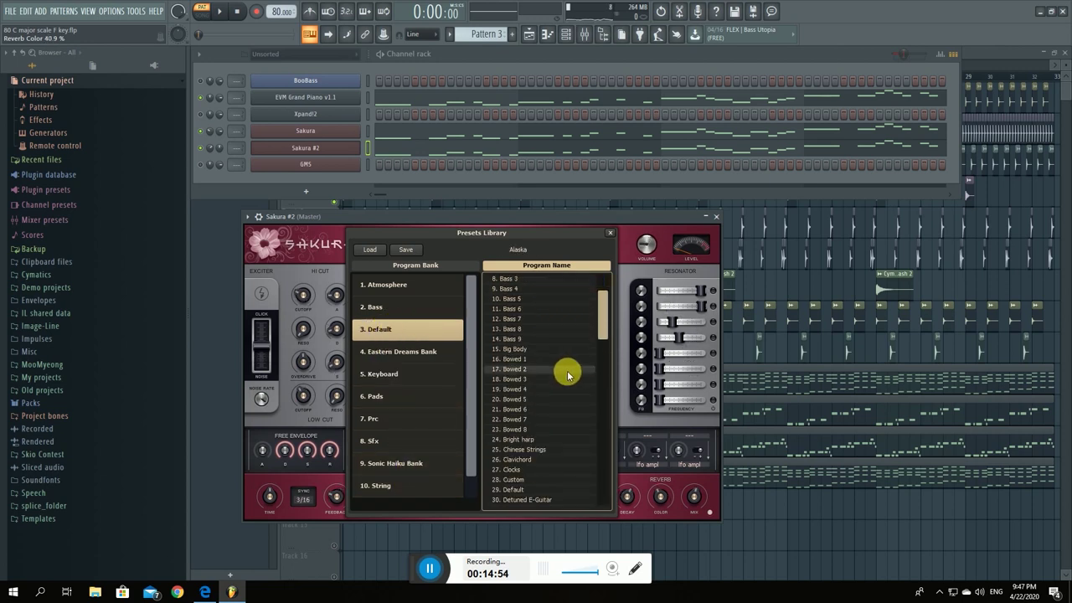
scroll(520, 481, "down", 2)
double_click(512, 480)
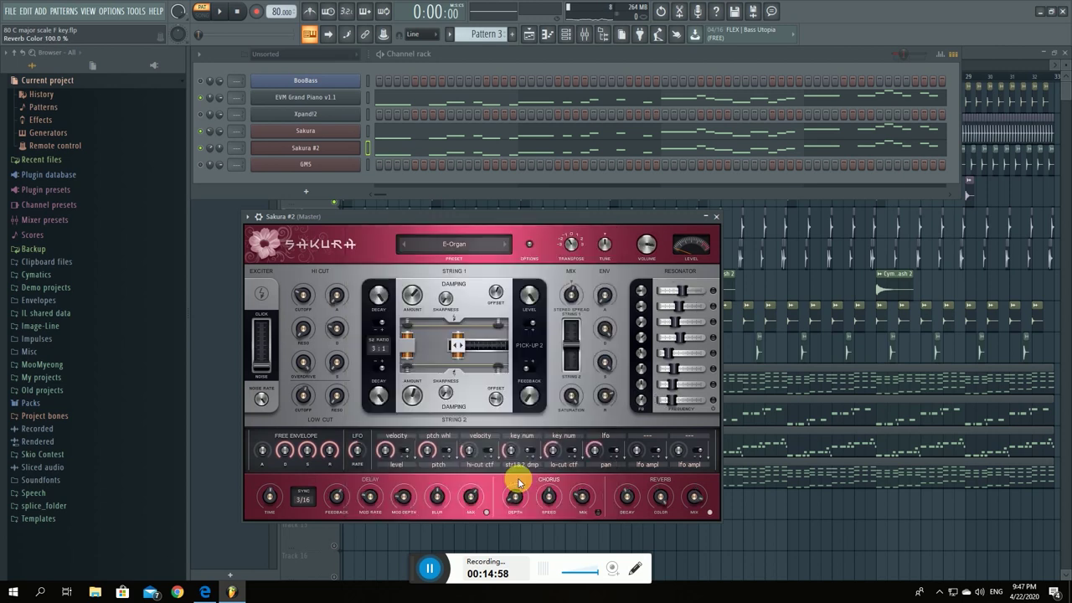
left_click(715, 217)
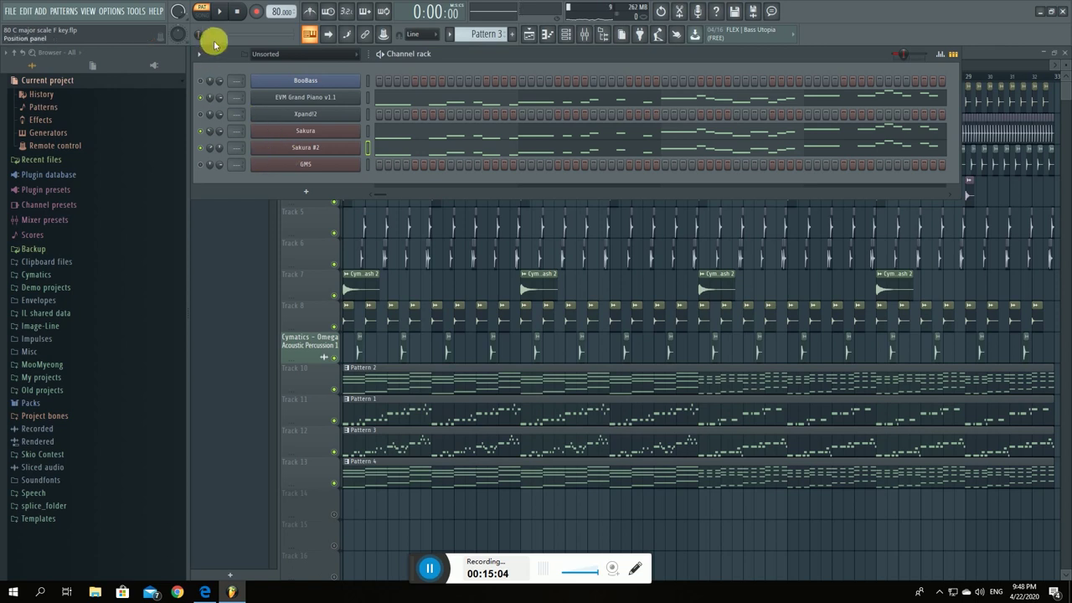
key("space")
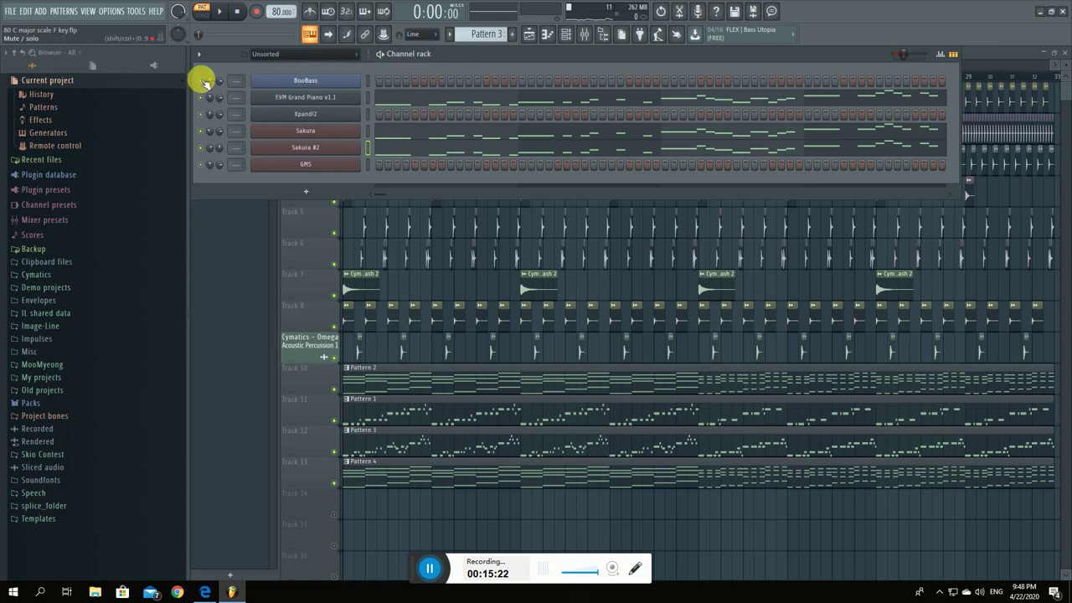
Switch to Pattern 4 and choose Formant Control Piano+ from 010 Acoustic Piano for part A of Xpand!2.
scroll(483, 34, "down", 1)
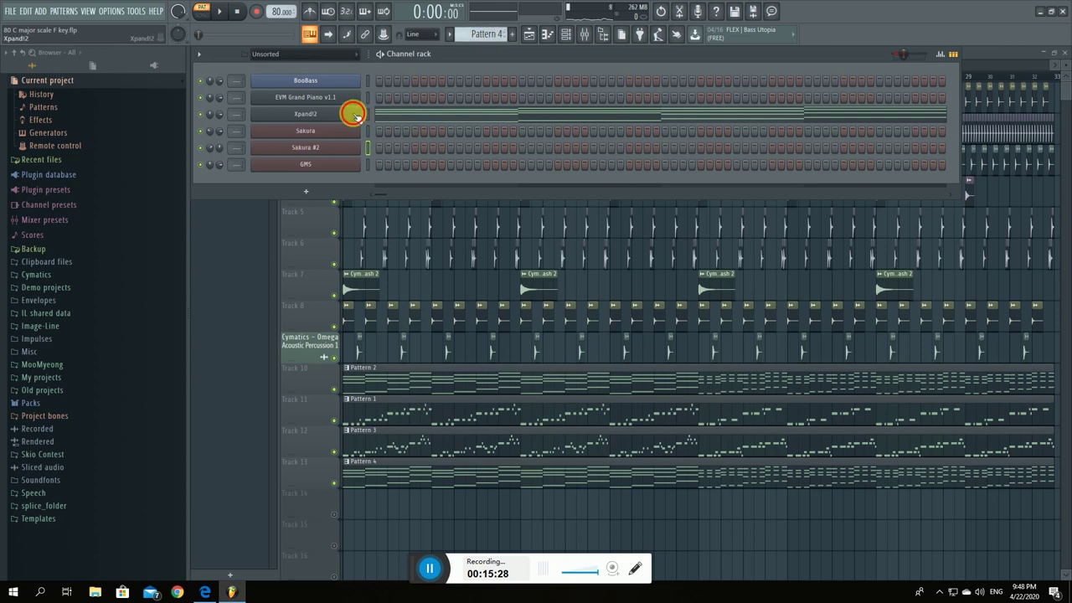
left_click(356, 116)
left_click_drag(433, 190, 624, 149)
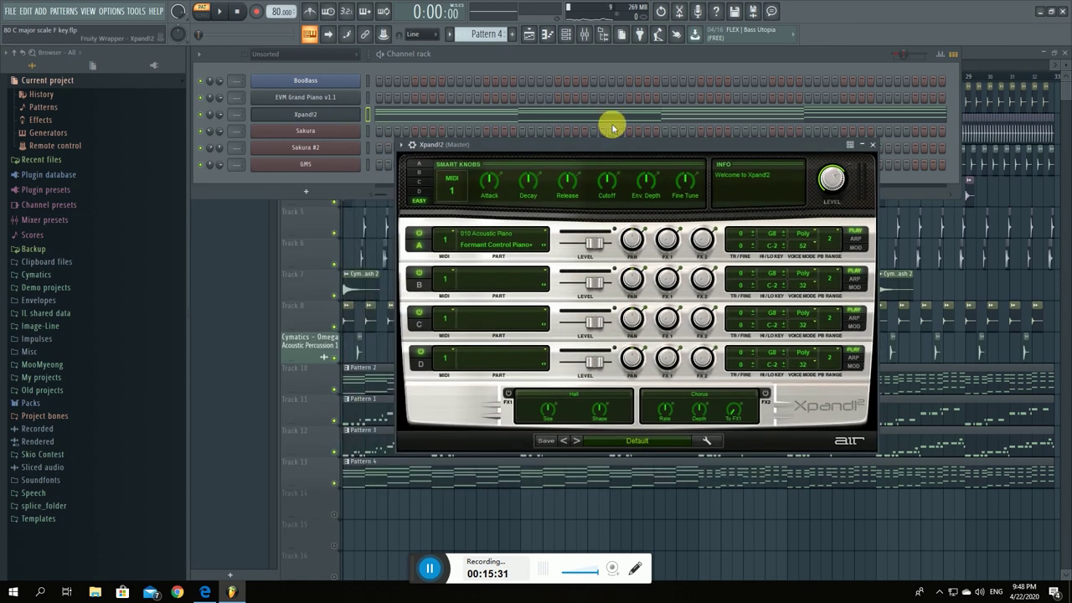
left_click(528, 234)
mouse_move(492, 359)
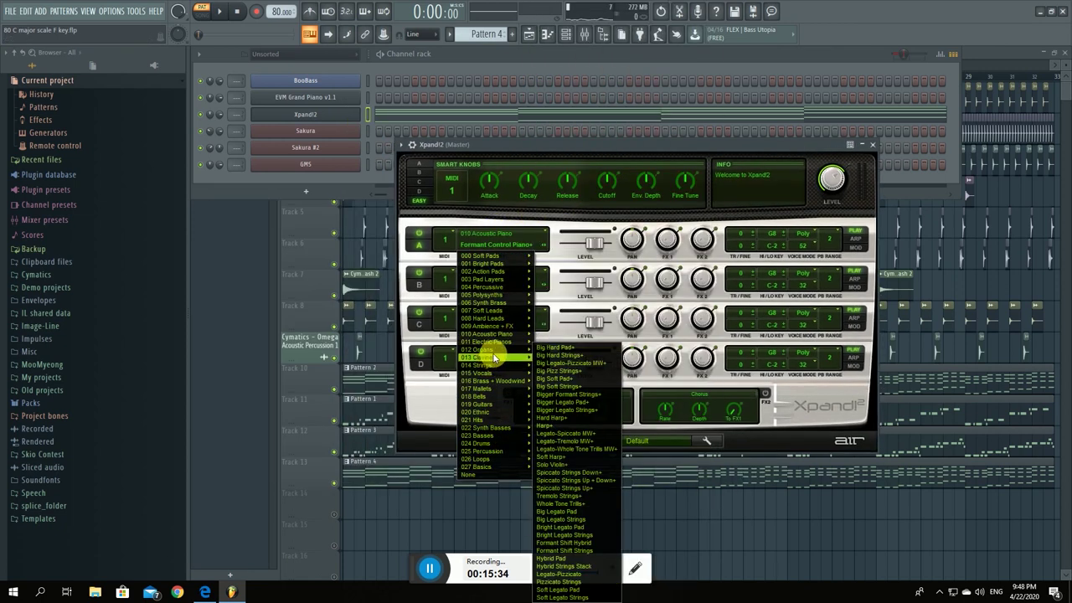
mouse_move(507, 337)
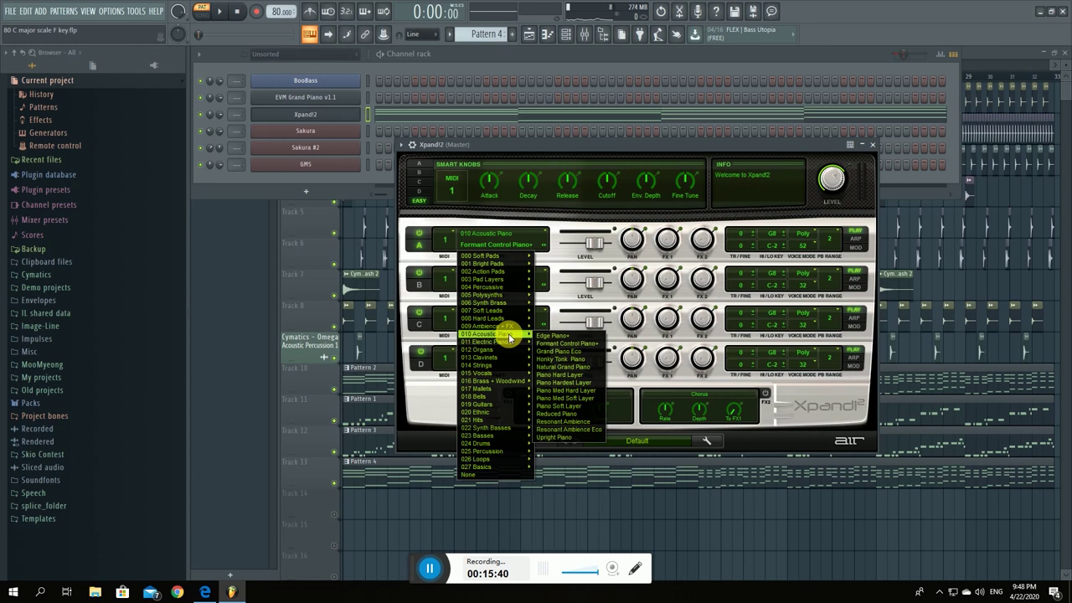
left_click(581, 344)
left_click(872, 147)
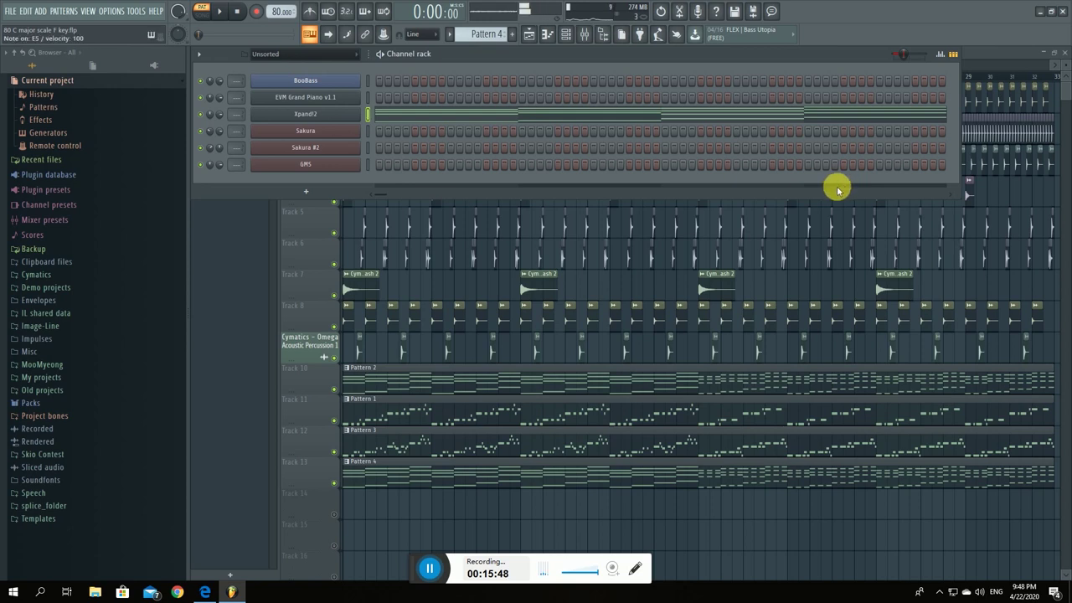
Audition a few notes on the Xpand!2 channel and look over the mixer's Master track.
key("v")
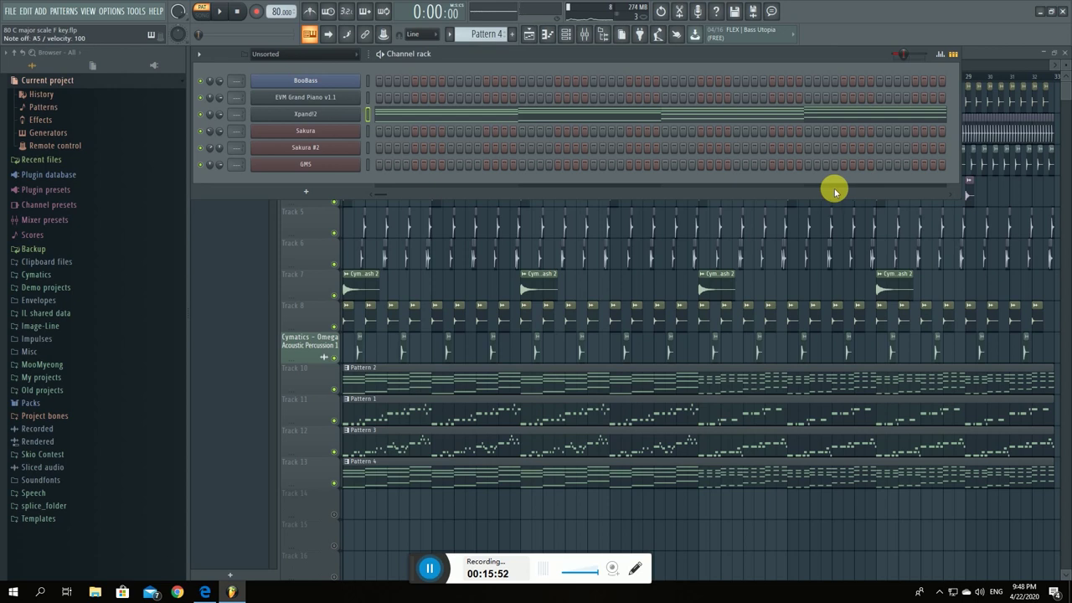
key("n")
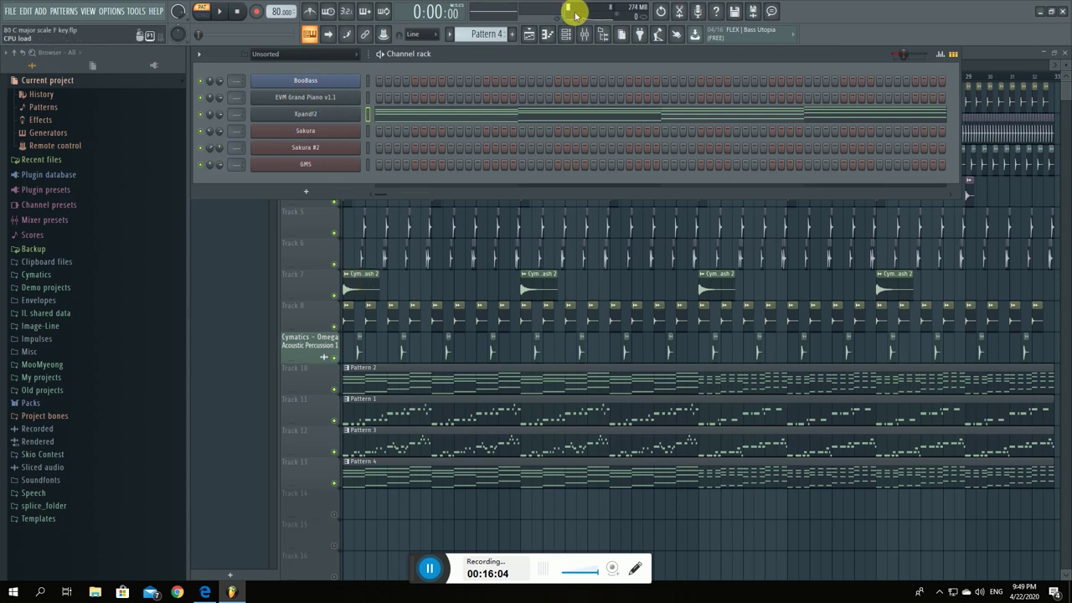
left_click(584, 33)
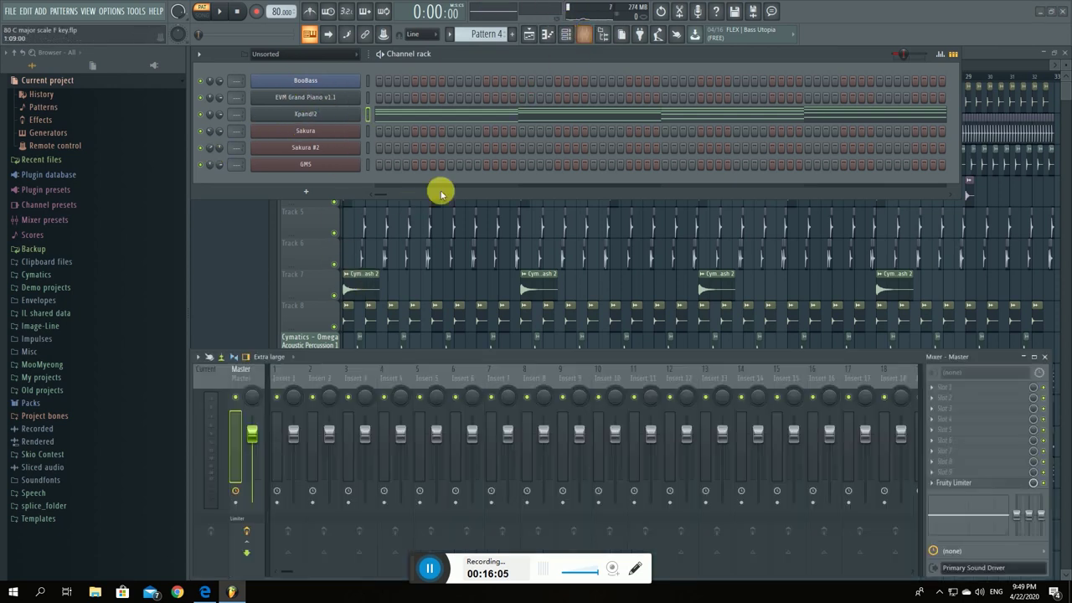
left_click(1046, 359)
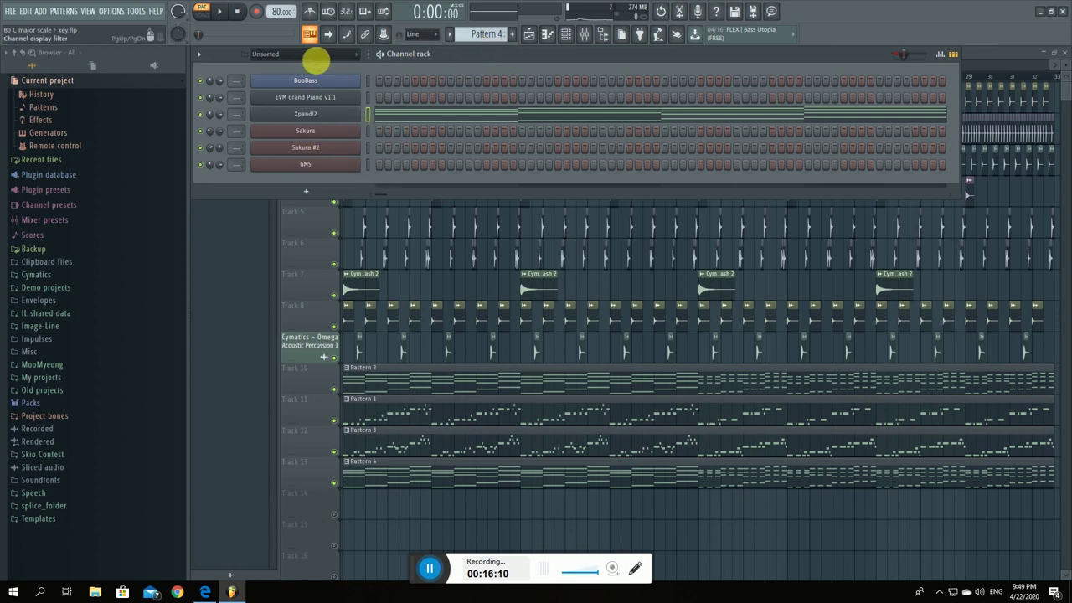
Show the audio channels in the channel rack and open the Acoustic drum one-shots folder of Cymatics - Omega Production Suite Pt 1.
scroll(322, 63, "down", 1)
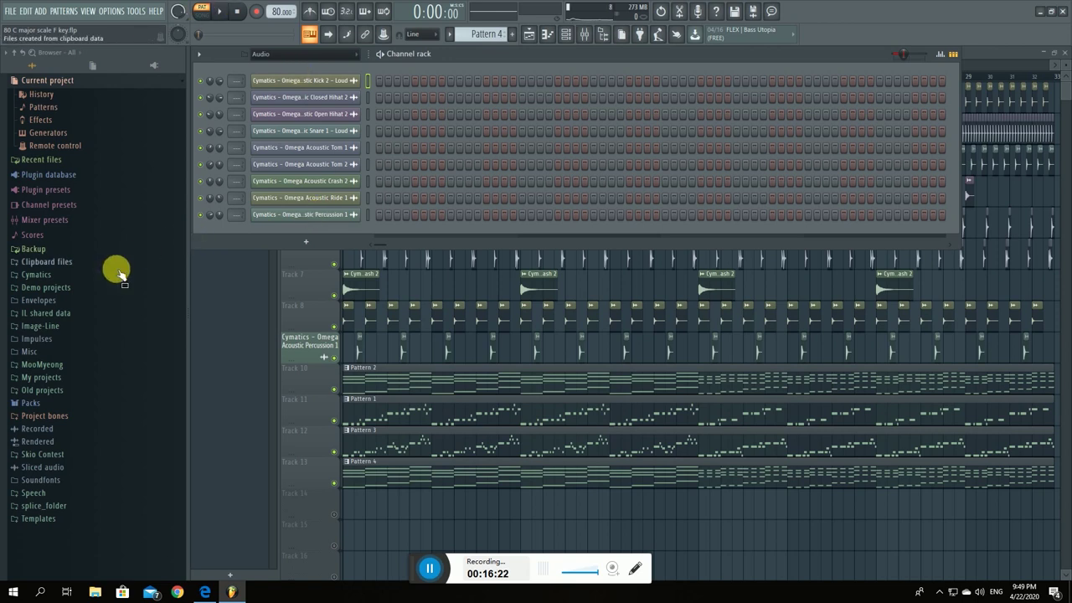
left_click(47, 278)
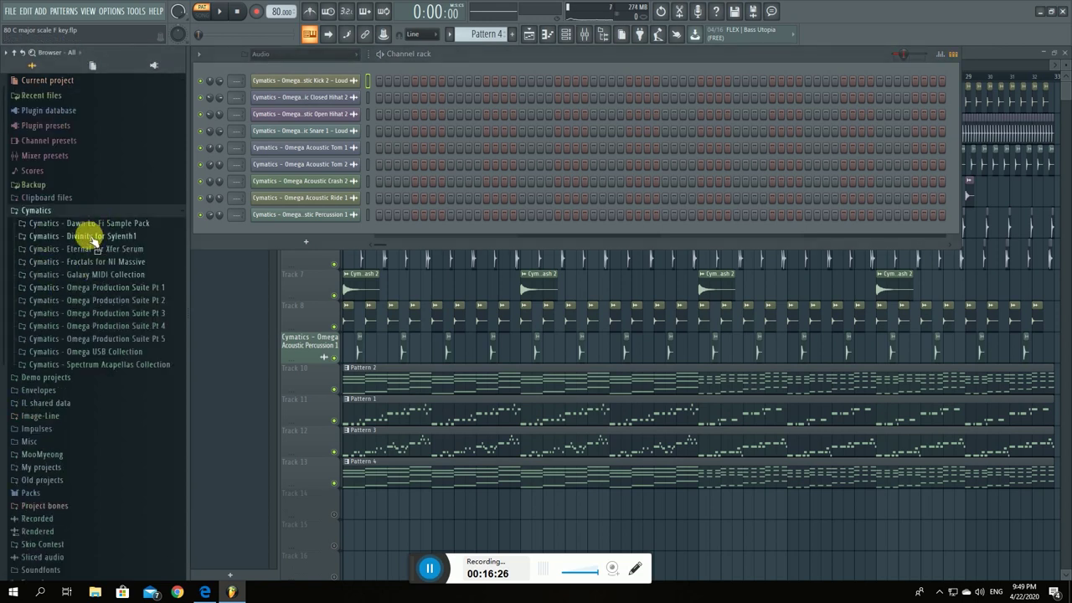
left_click(134, 289)
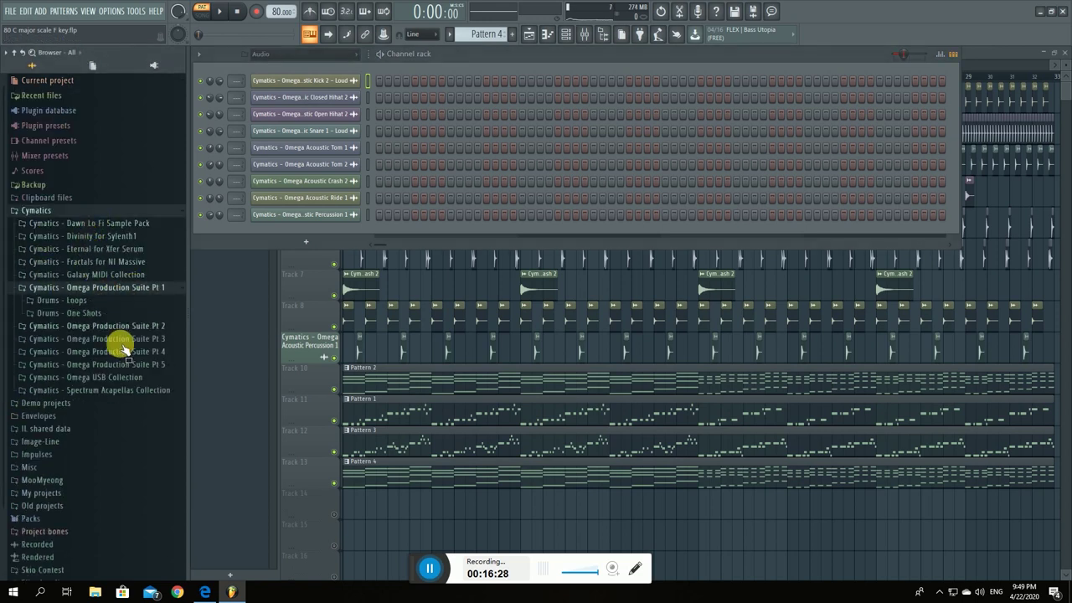
left_click(70, 313)
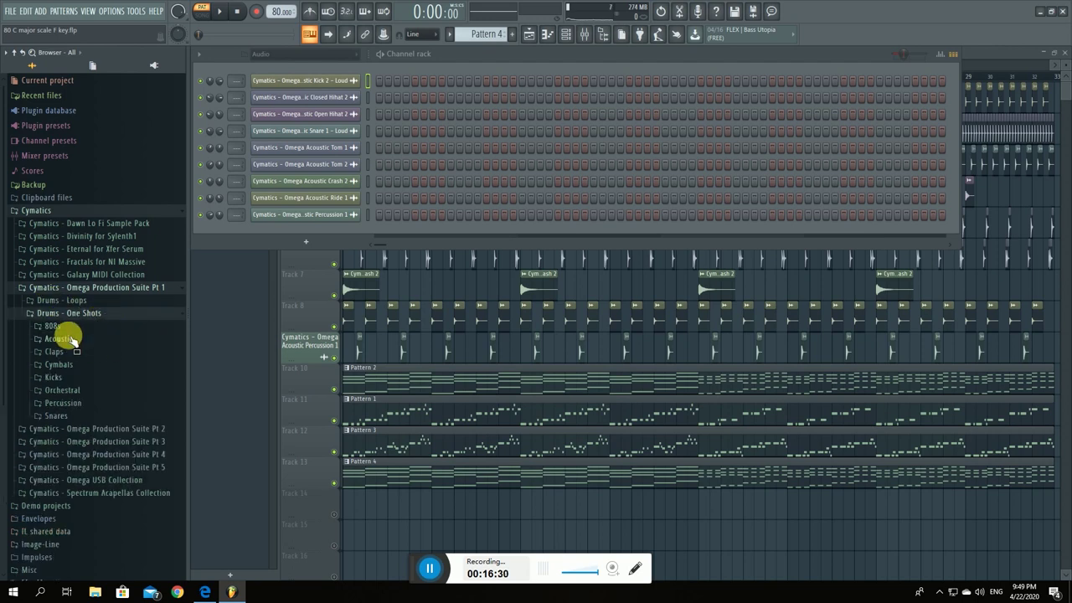
left_click(58, 338)
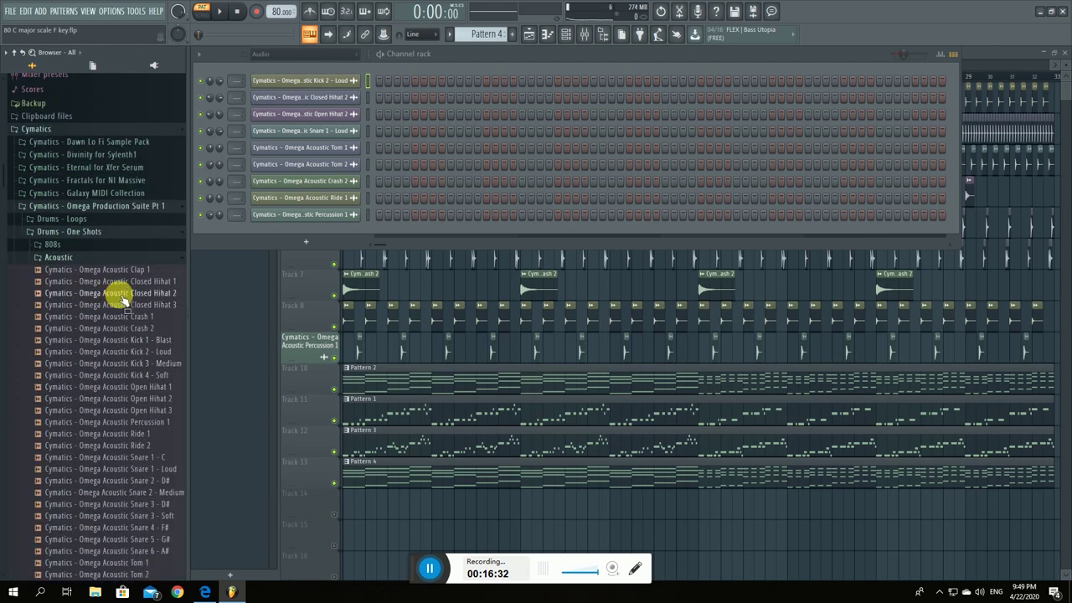
Preview the Omega Acoustic samples, including Closed Hihat 2, Crash 1, Kick 2 - Loud, Open Hihats 1 and 2, Ride 2, Snare 1 - Loud and Tom 2.
left_click_drag(160, 289, 164, 295)
left_click(163, 293)
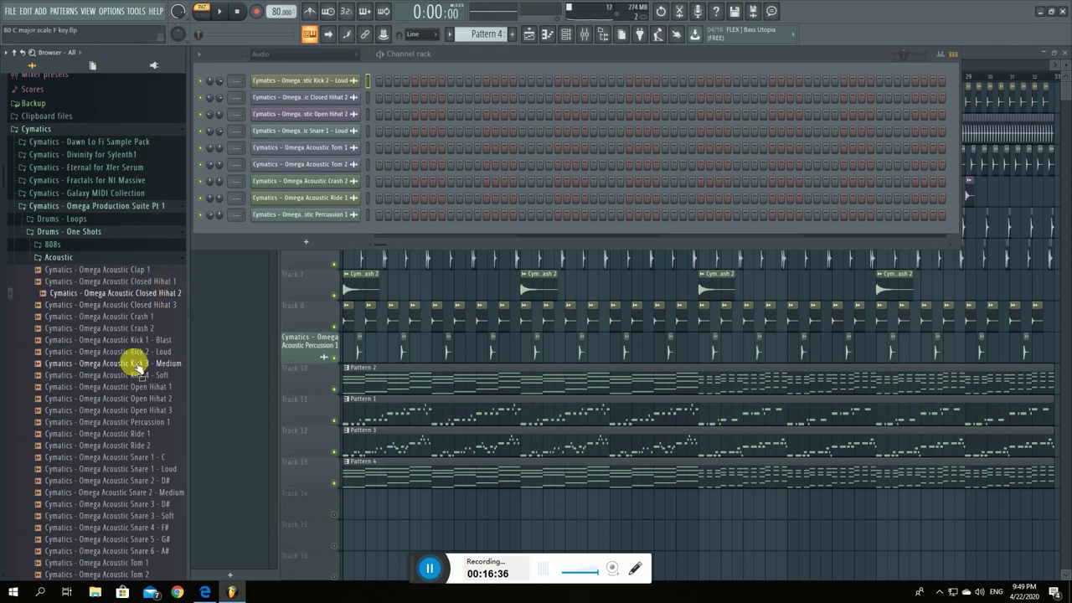
left_click(152, 319)
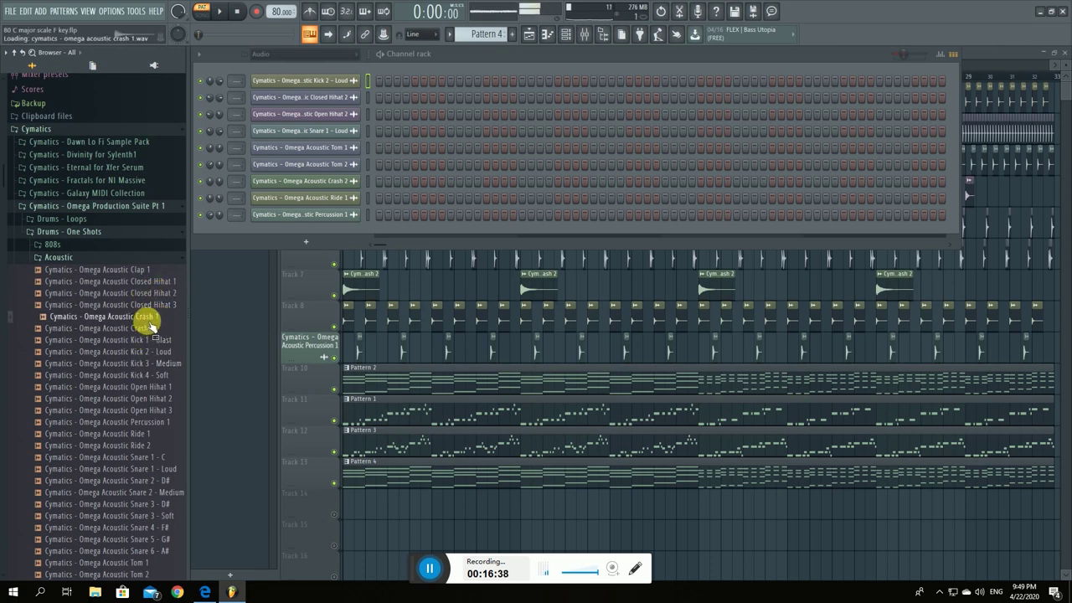
left_click(167, 352)
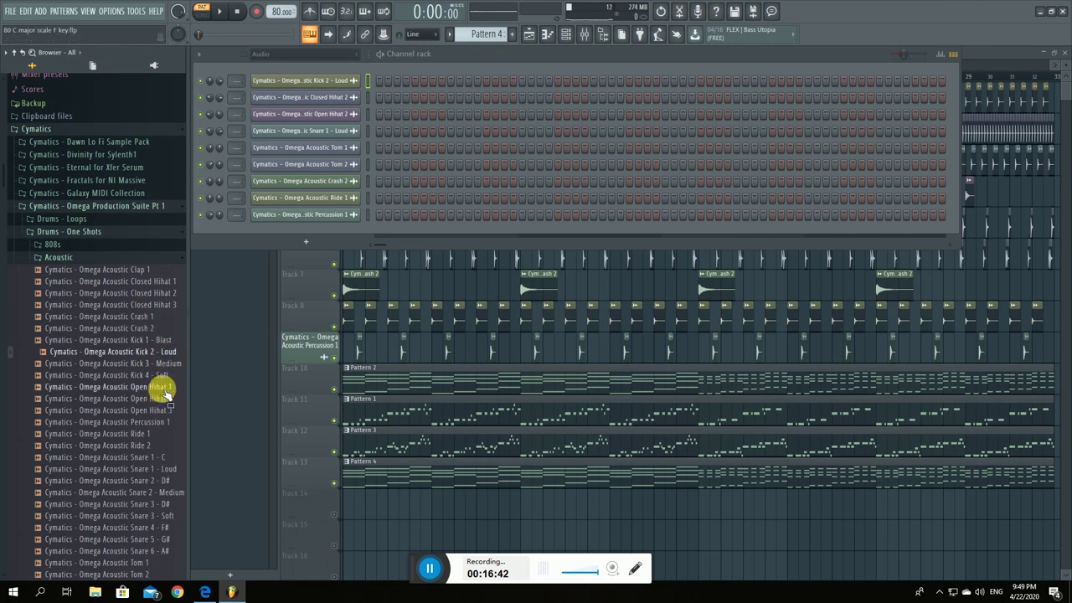
left_click(168, 388)
left_click(165, 399)
left_click(156, 445)
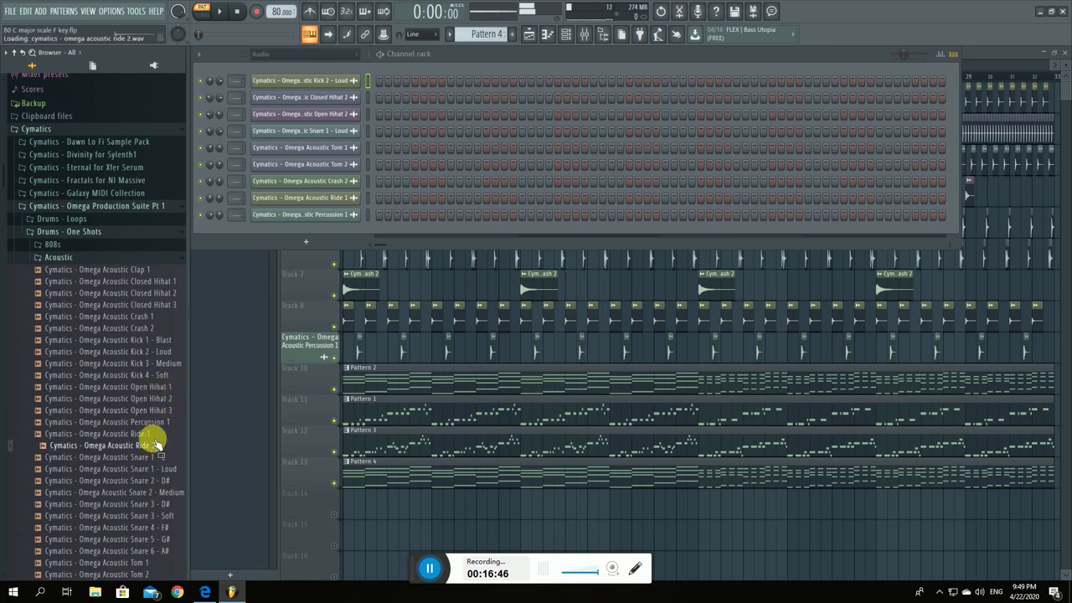
left_click(163, 469)
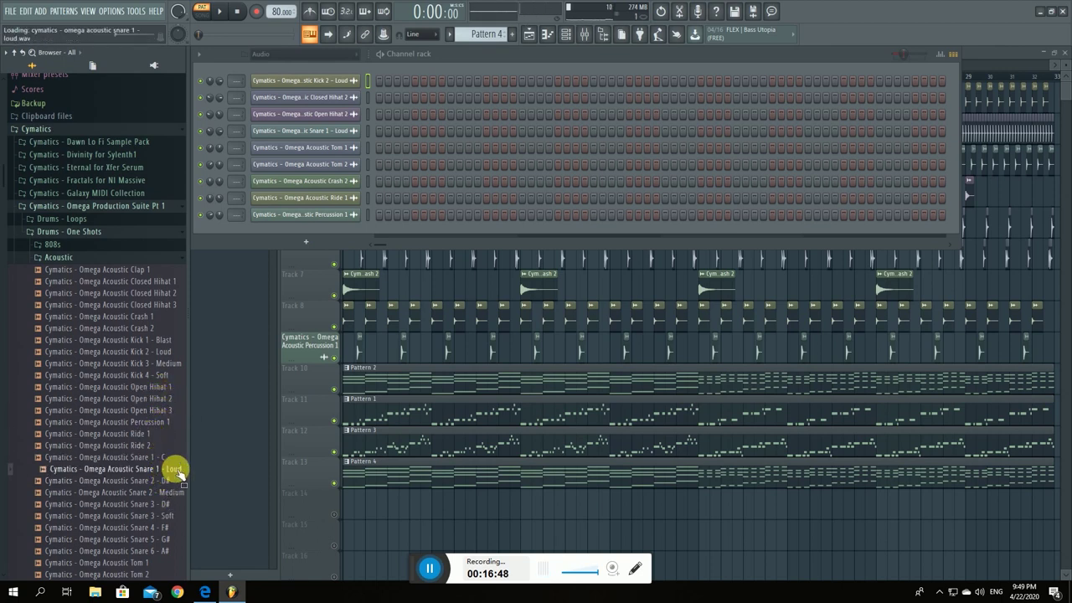
scroll(163, 444, "down", 6)
left_click(143, 364)
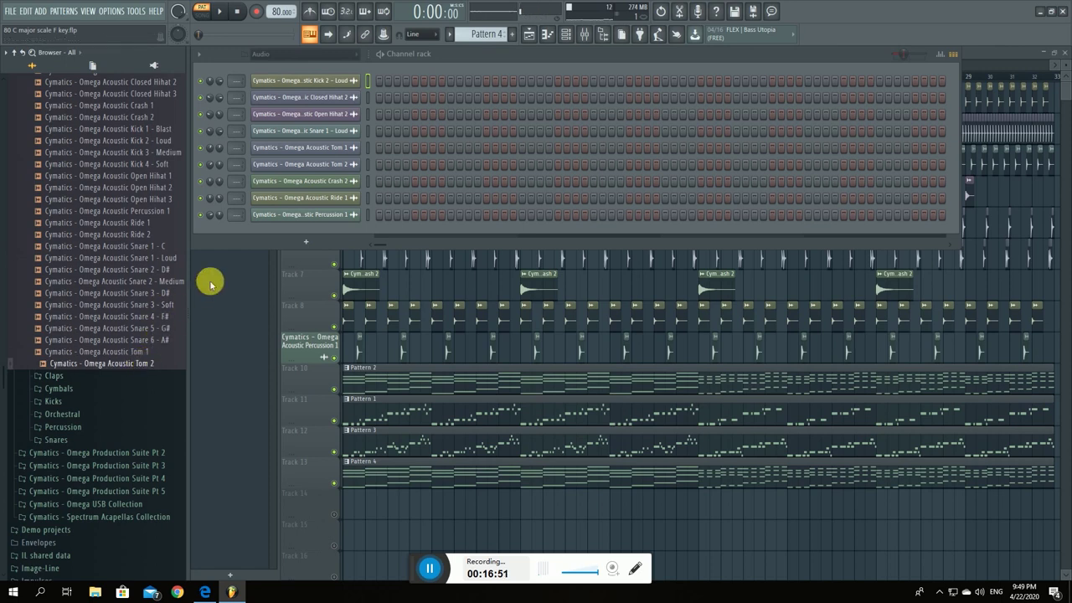
Play the playlist arrangement in song mode from bar 1 at 60 and 75 BPM, and return the tempo to 80 BPM.
left_click(529, 33)
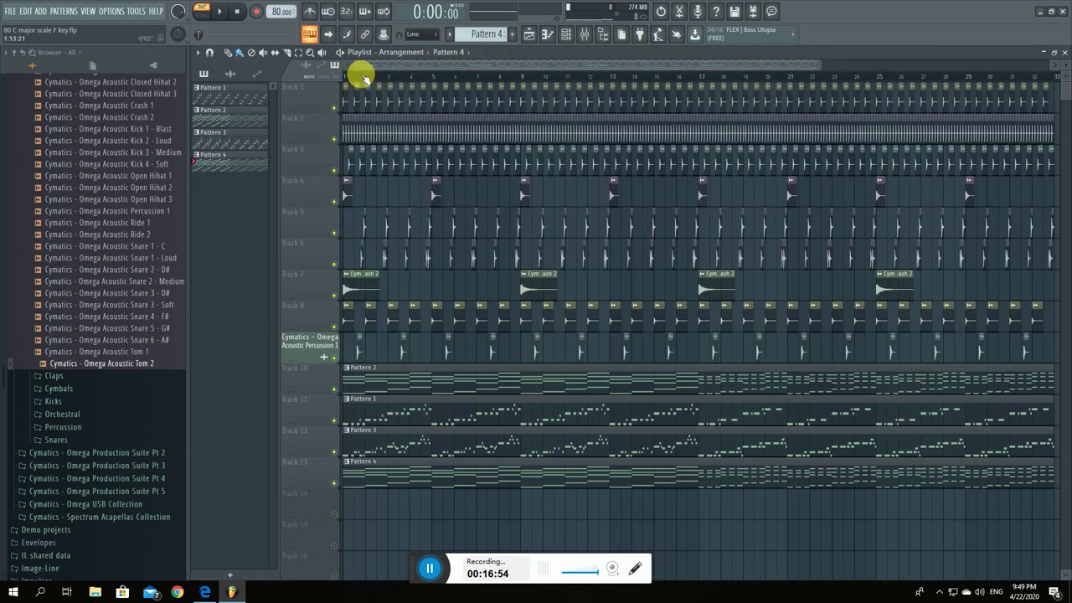
left_click(342, 76)
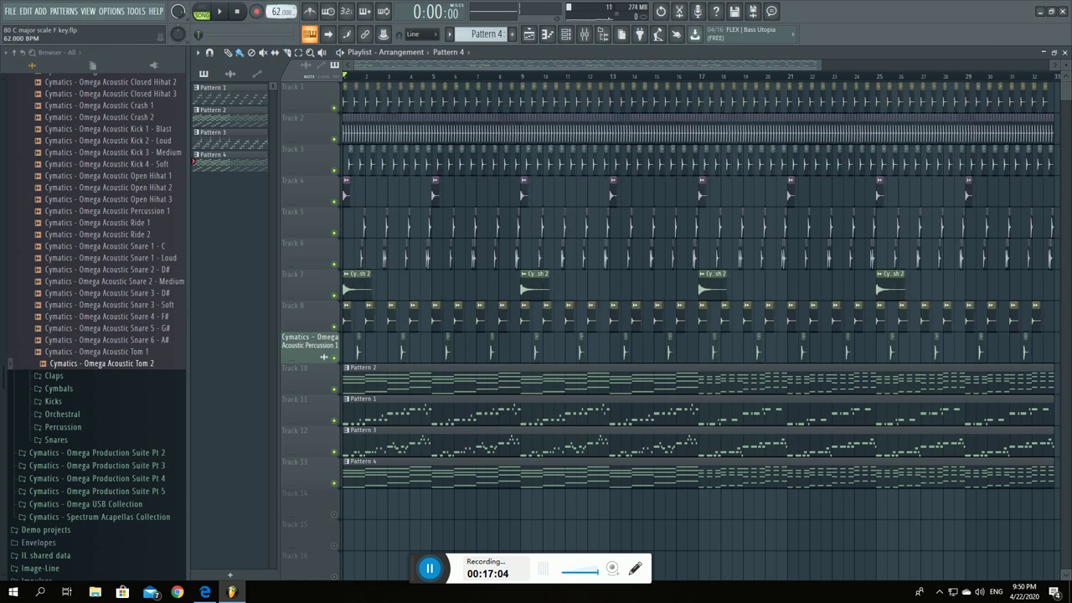
key("space")
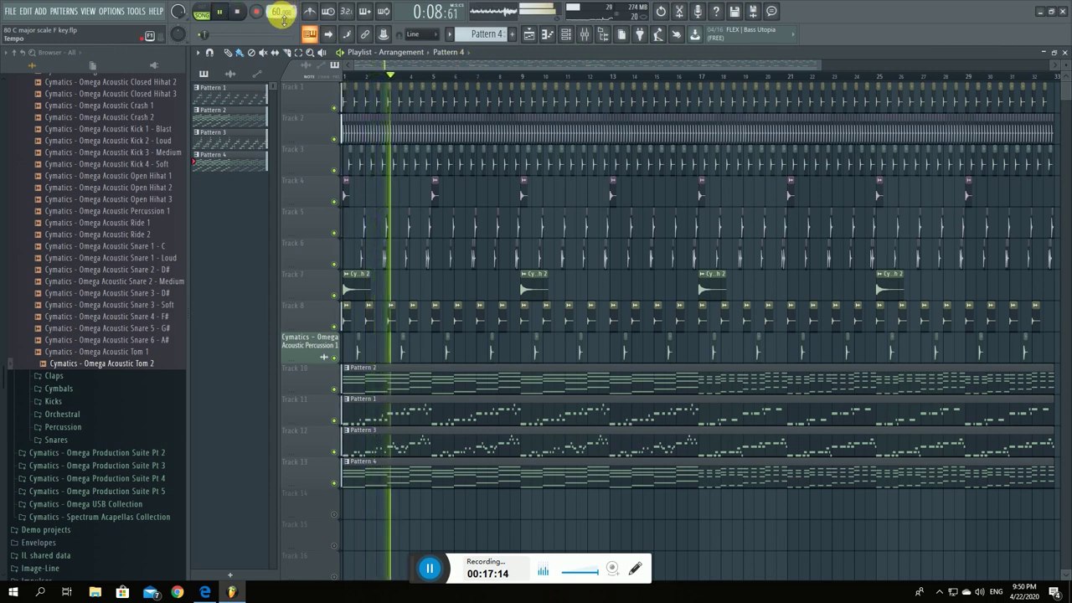
key("space")
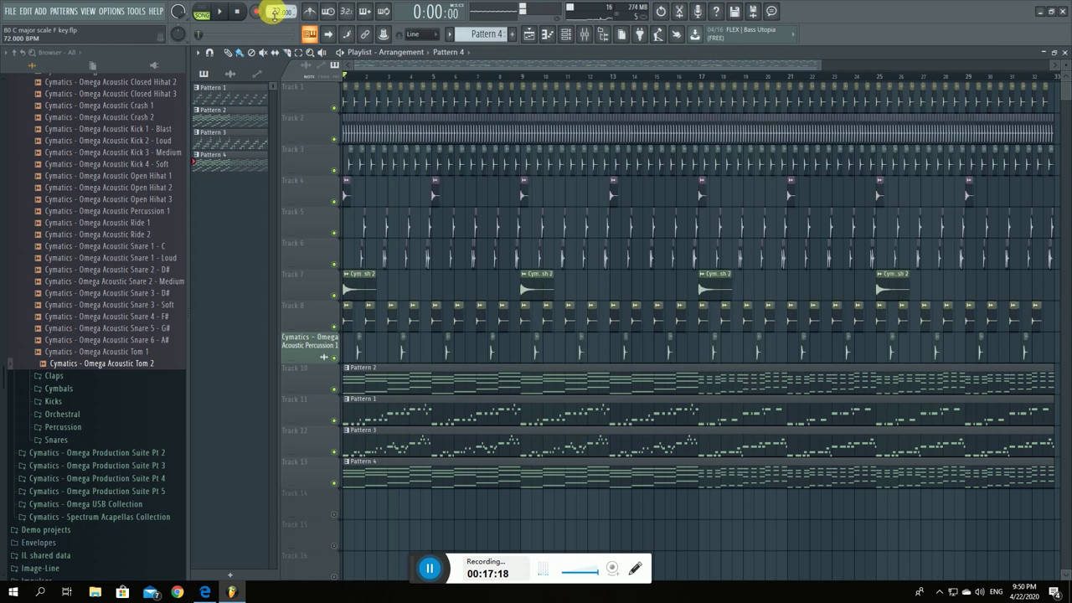
key("space")
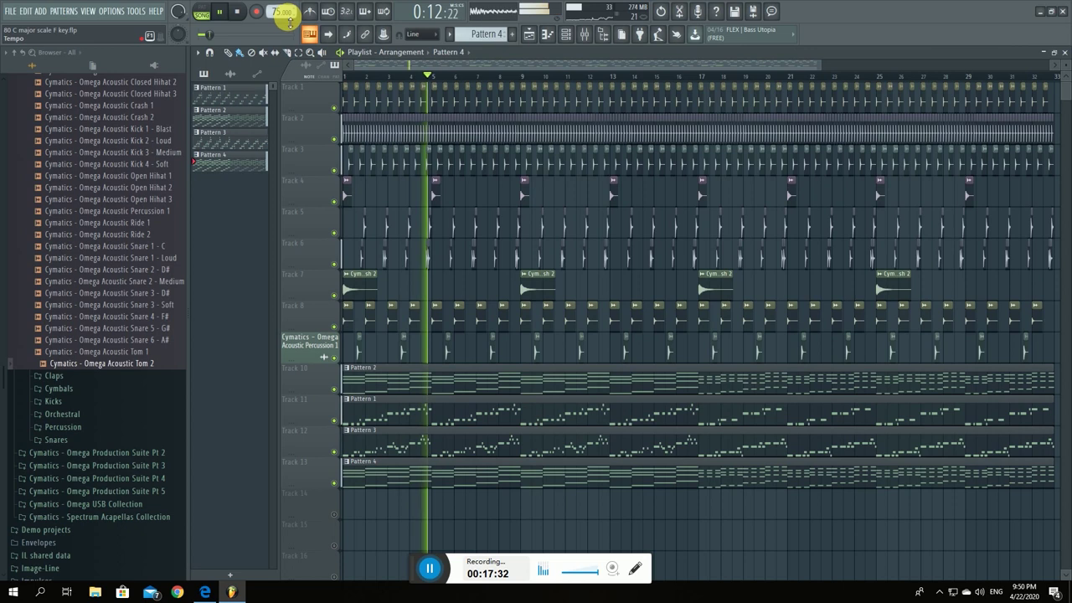
key("space")
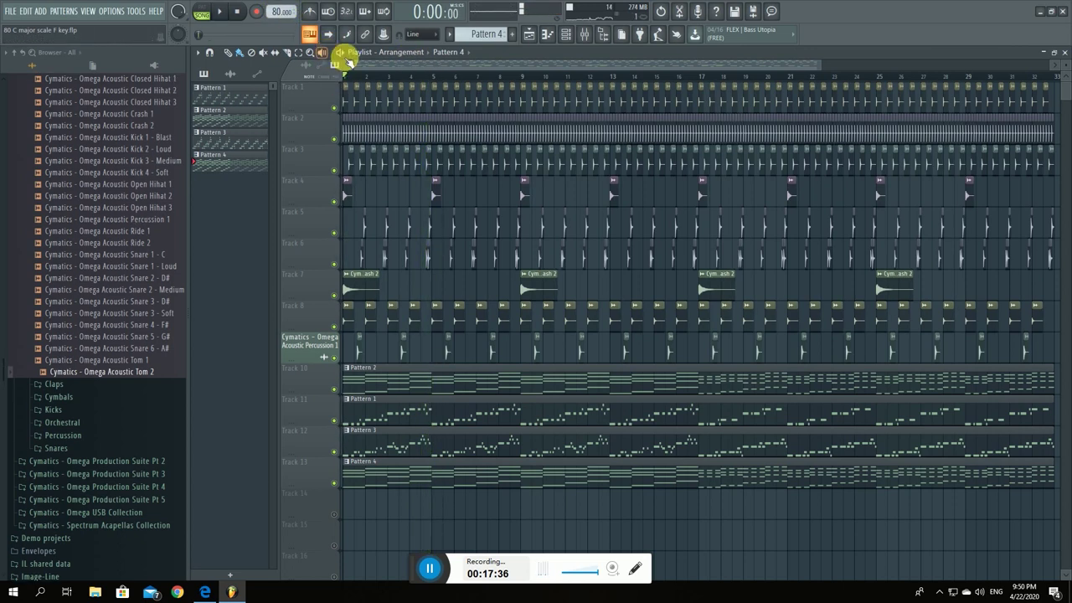
Open the Pattern 2 clip in the piano roll and examine its EVM Grand Piano v1.1 chord notes.
left_click_drag(825, 67, 815, 64)
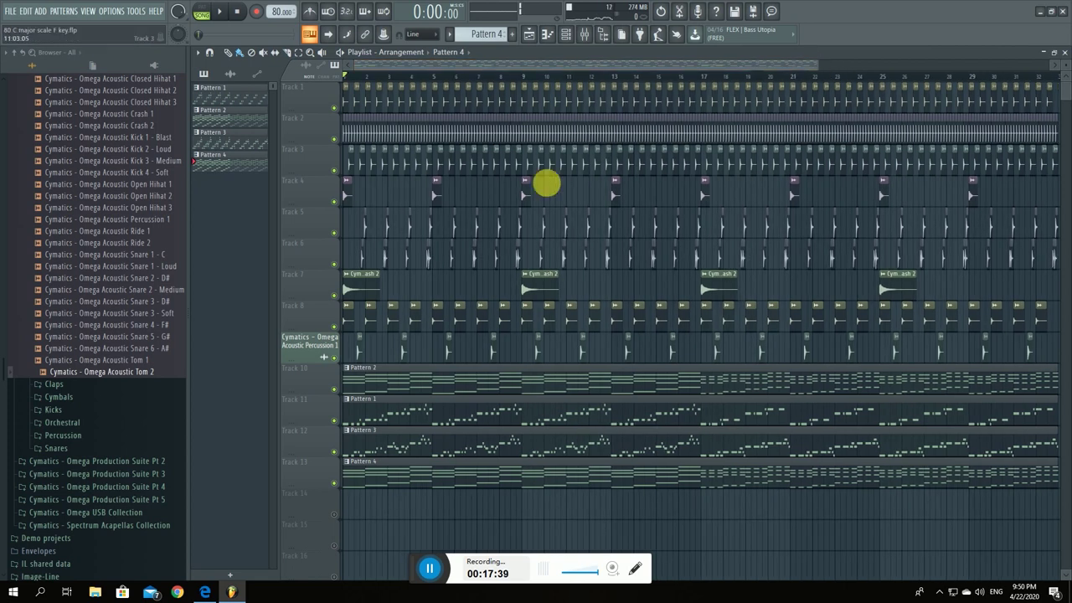
double_click(452, 383)
left_click_drag(532, 65, 603, 70)
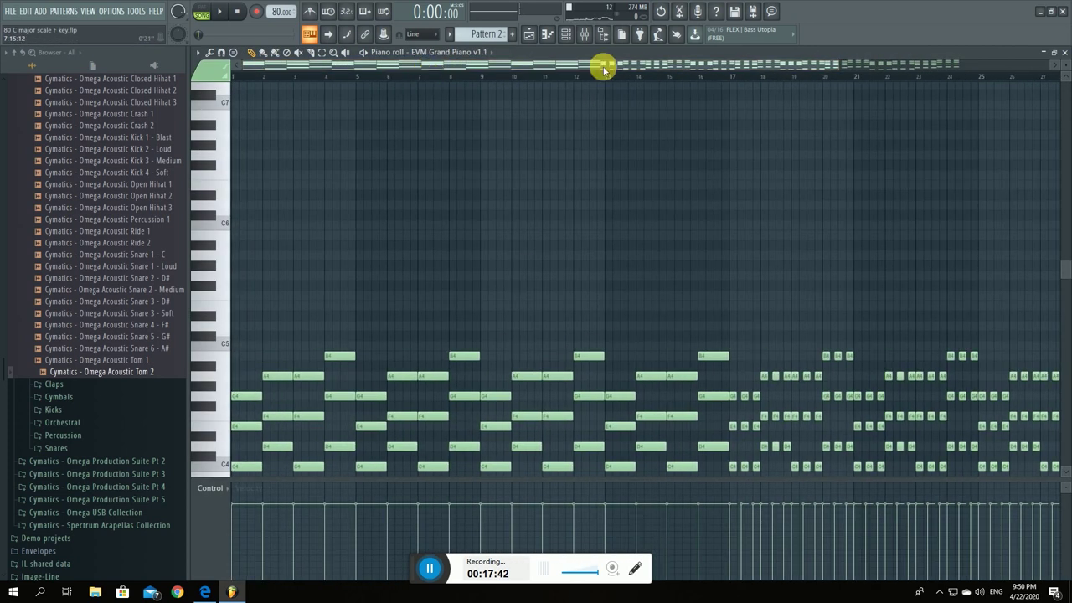
Examine the EVM Grand Piano v1.1 notes across bars 1 to 32, including the lower octave from C3, and close the piano roll.
left_click_drag(837, 69, 961, 68)
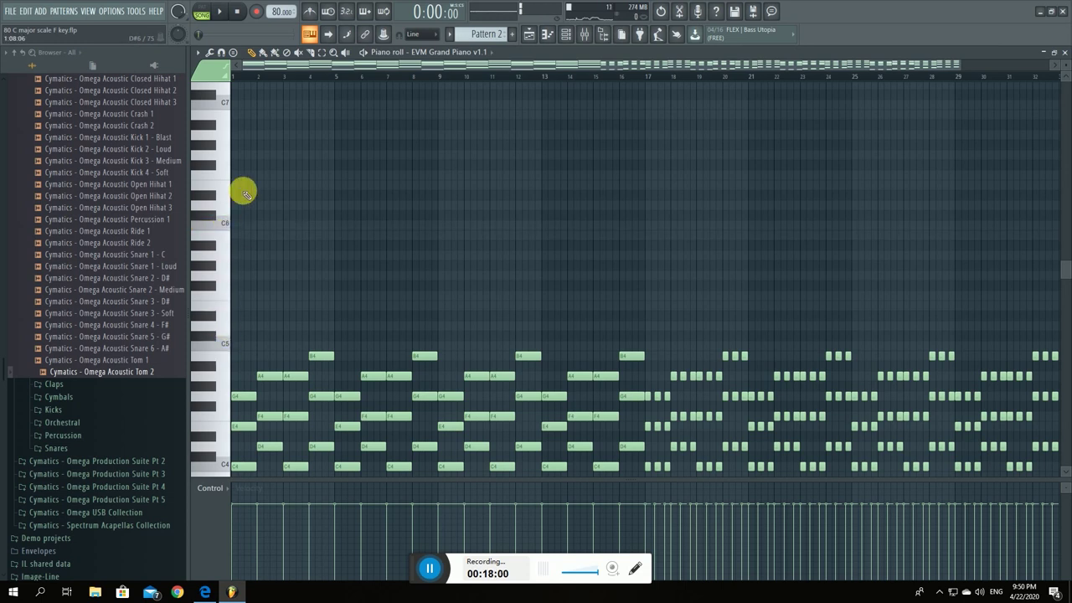
scroll(231, 345, "down", 3)
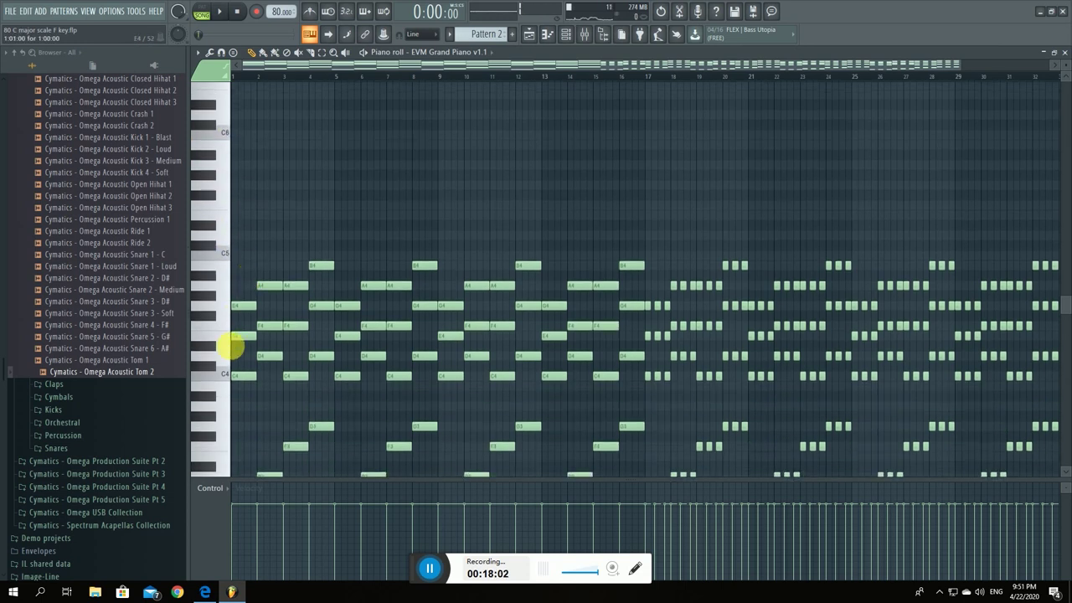
scroll(269, 256, "down", 1)
scroll(182, 184, "down", 1)
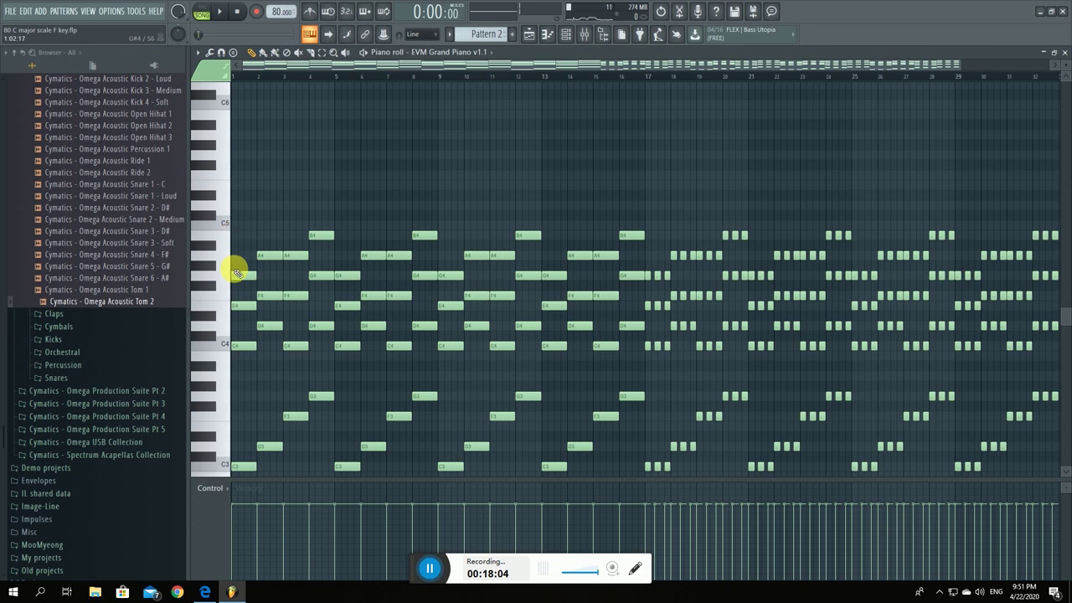
scroll(236, 273, "down", 2)
scroll(236, 276, "up", 2)
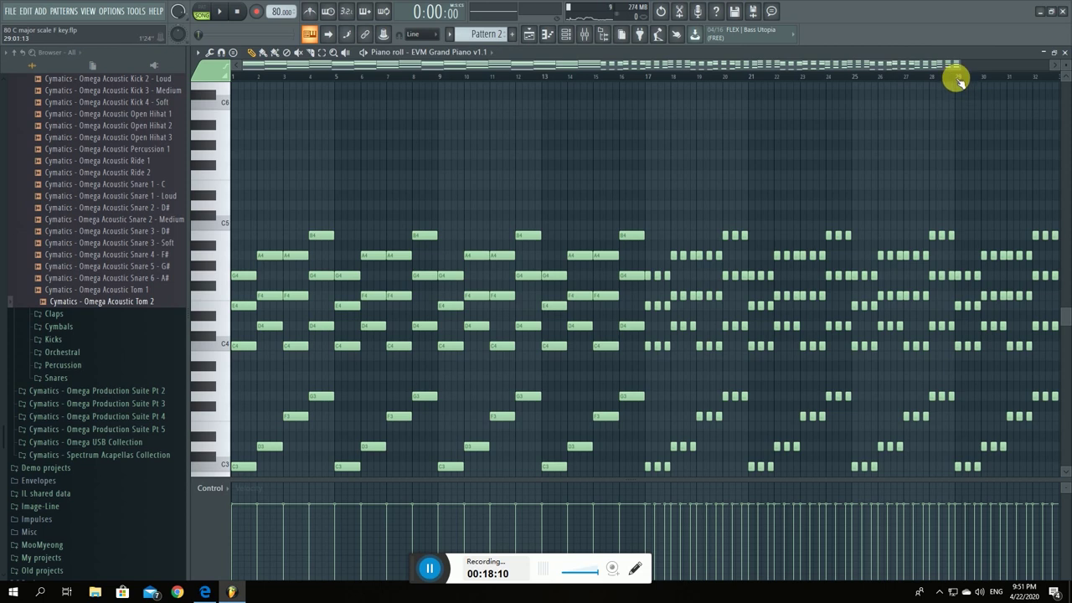
left_click_drag(959, 65, 985, 64)
left_click(1064, 53)
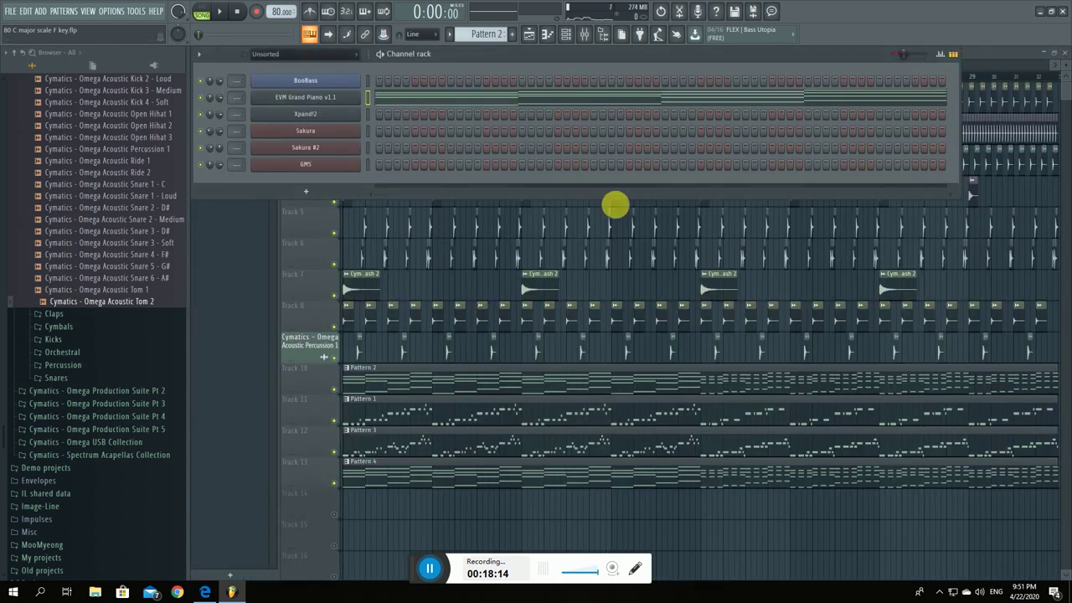
Close the channel rack, play the whole playlist arrangement from bar 1 through bar 32 at 80 BPM, and stop playback.
left_click(957, 53)
left_click_drag(813, 69, 921, 65)
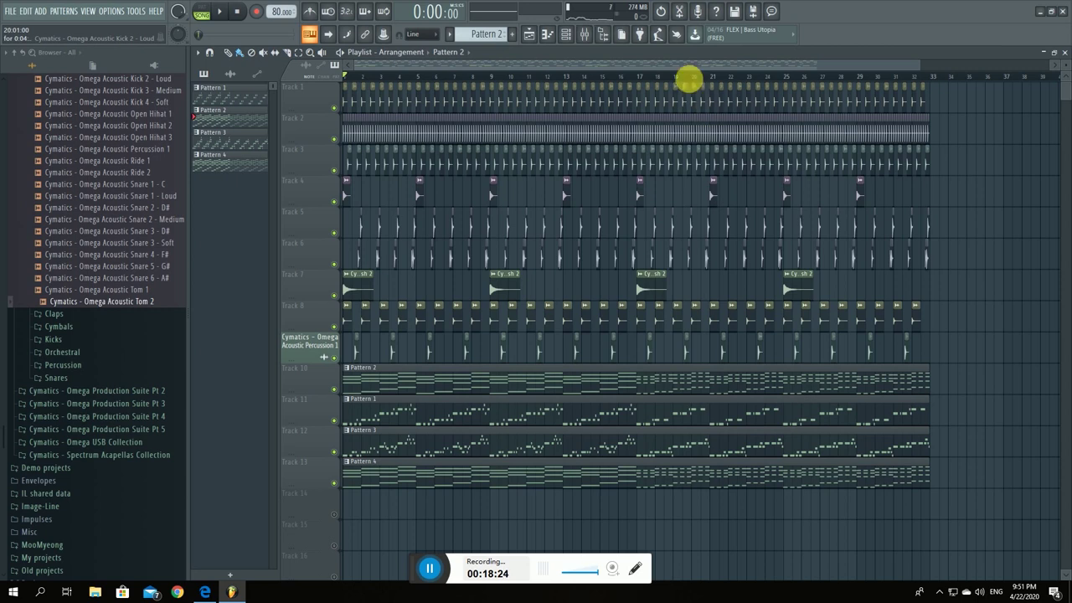
left_click_drag(919, 59, 925, 67)
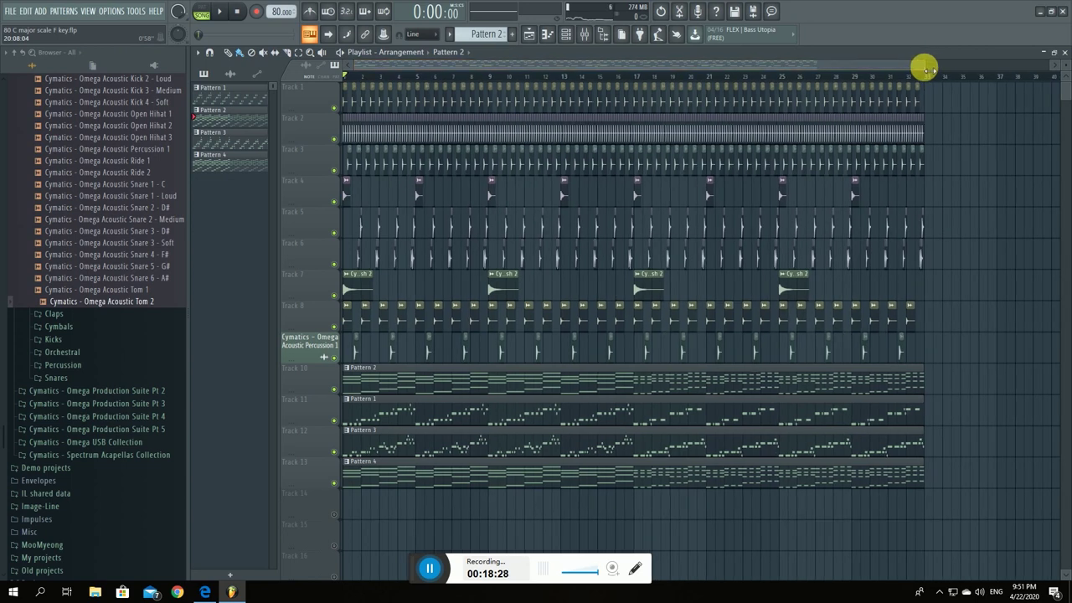
key("space")
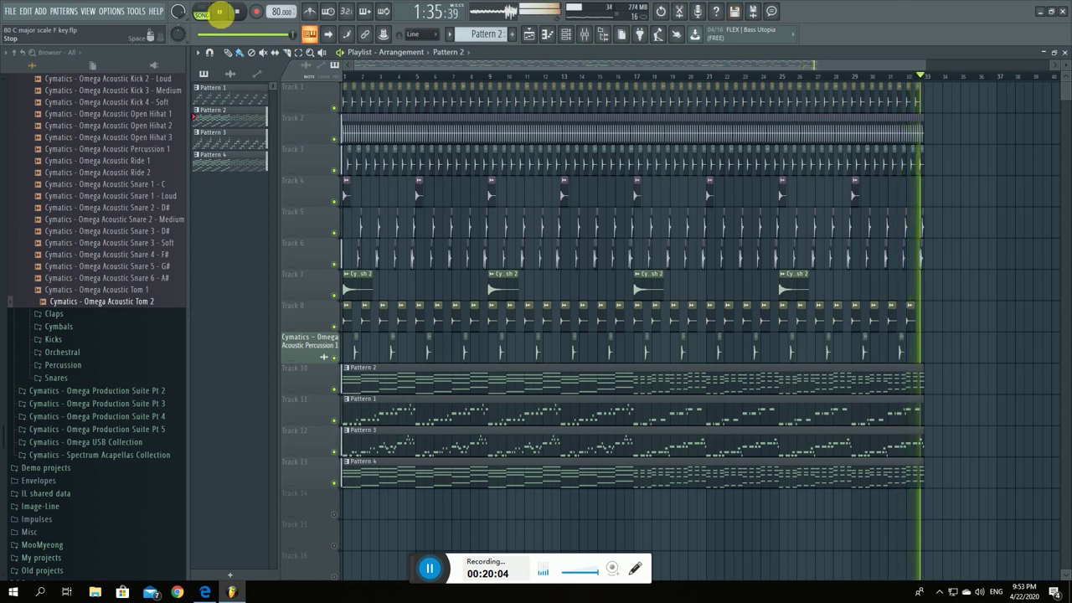
left_click(236, 14)
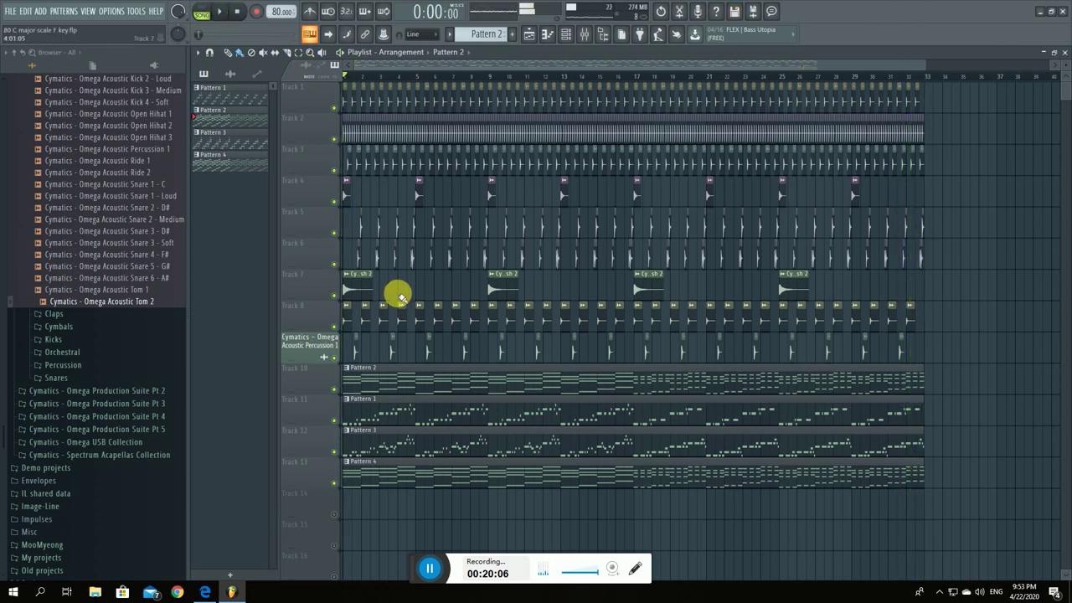